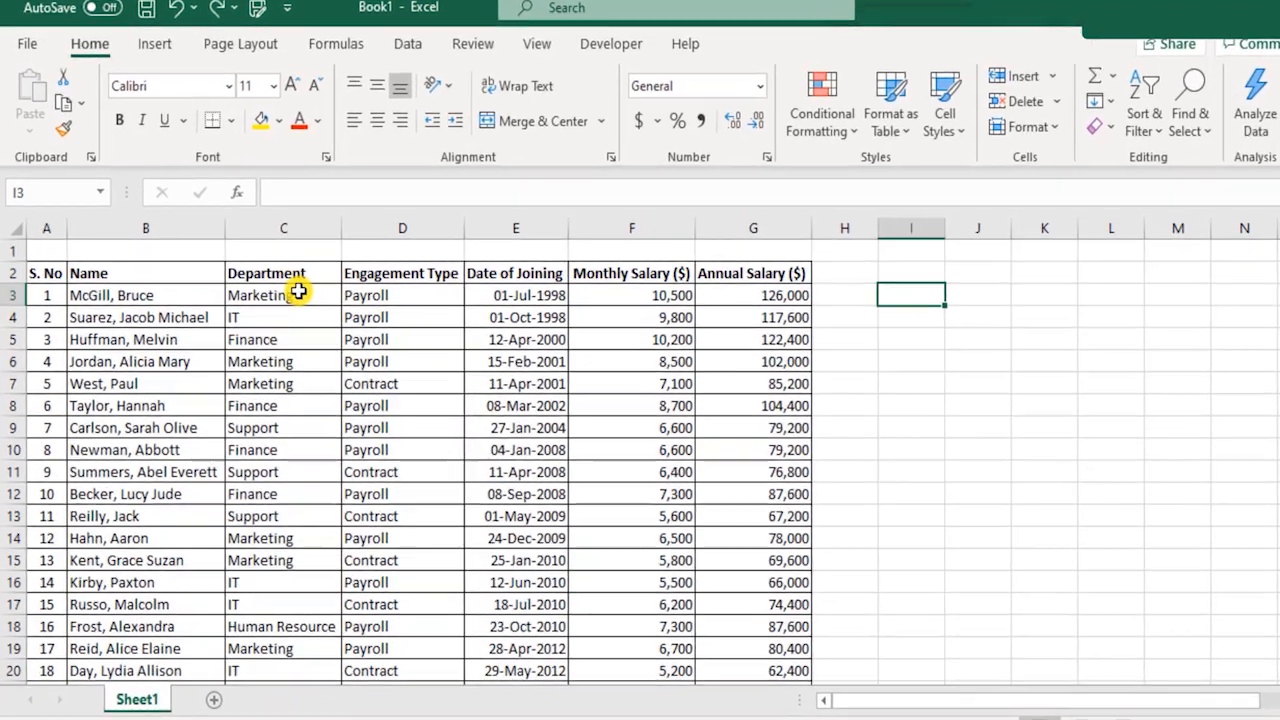
Step: Review the Department column's entries and check its distinct values through a temporary header filter
drag(298, 291, 290, 662)
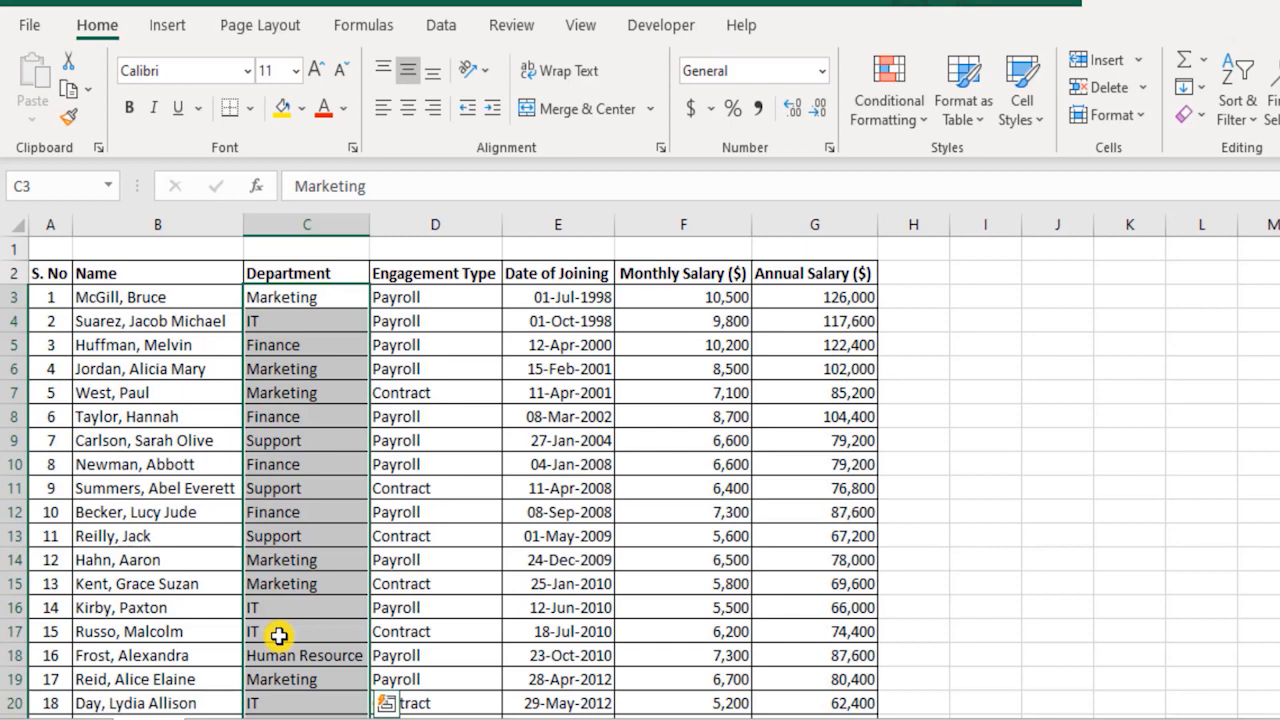
scroll(280, 622, down, 3)
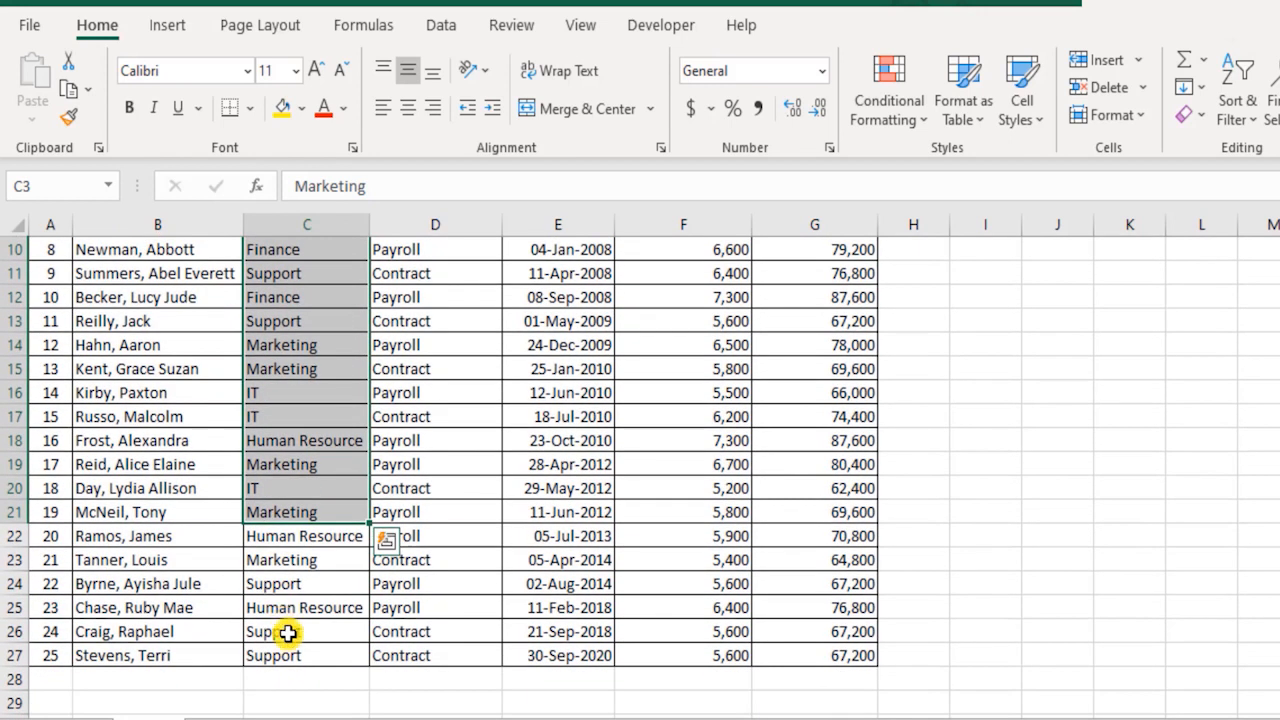
scroll(288, 632, up, 3)
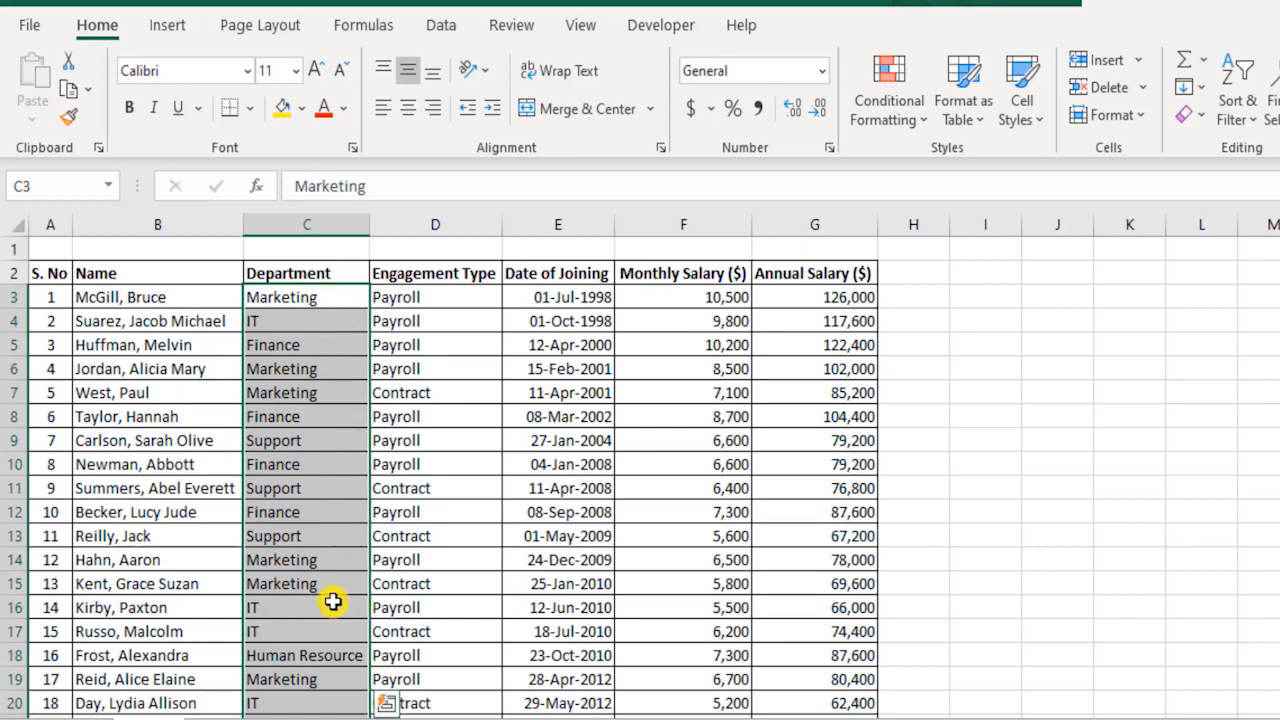
click(313, 273)
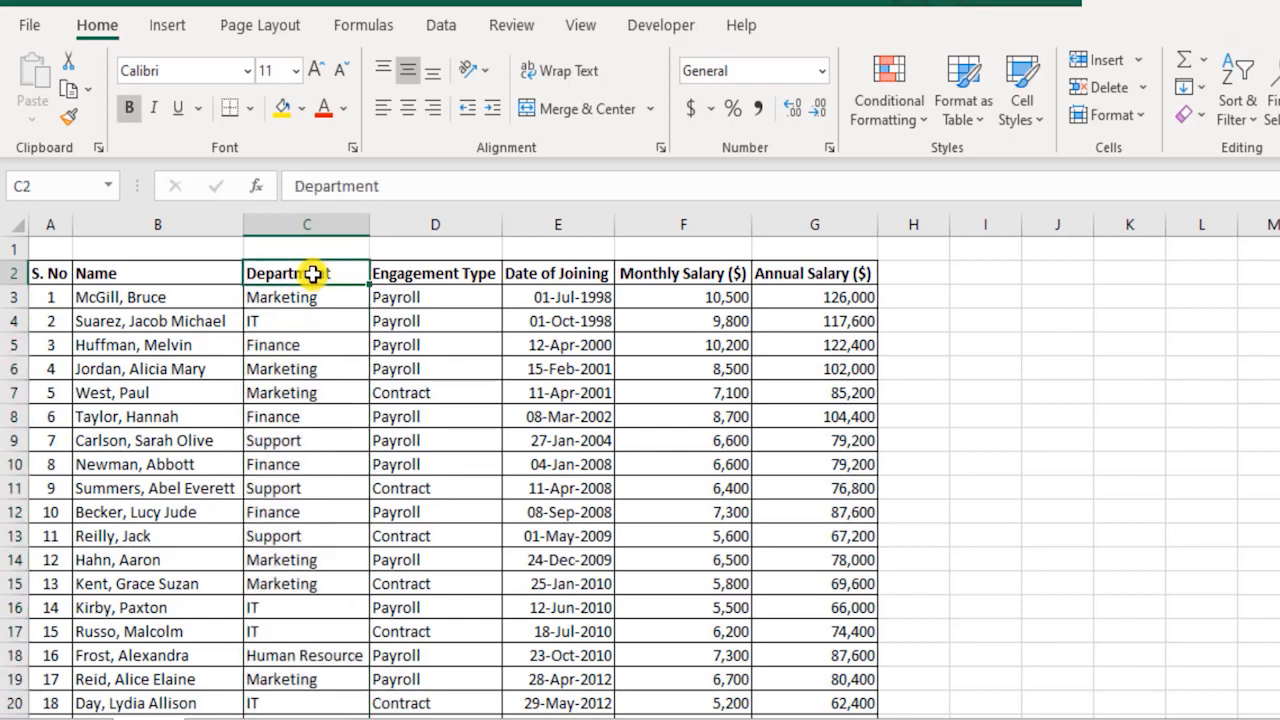
key(ctrl+shift+l)
click(361, 273)
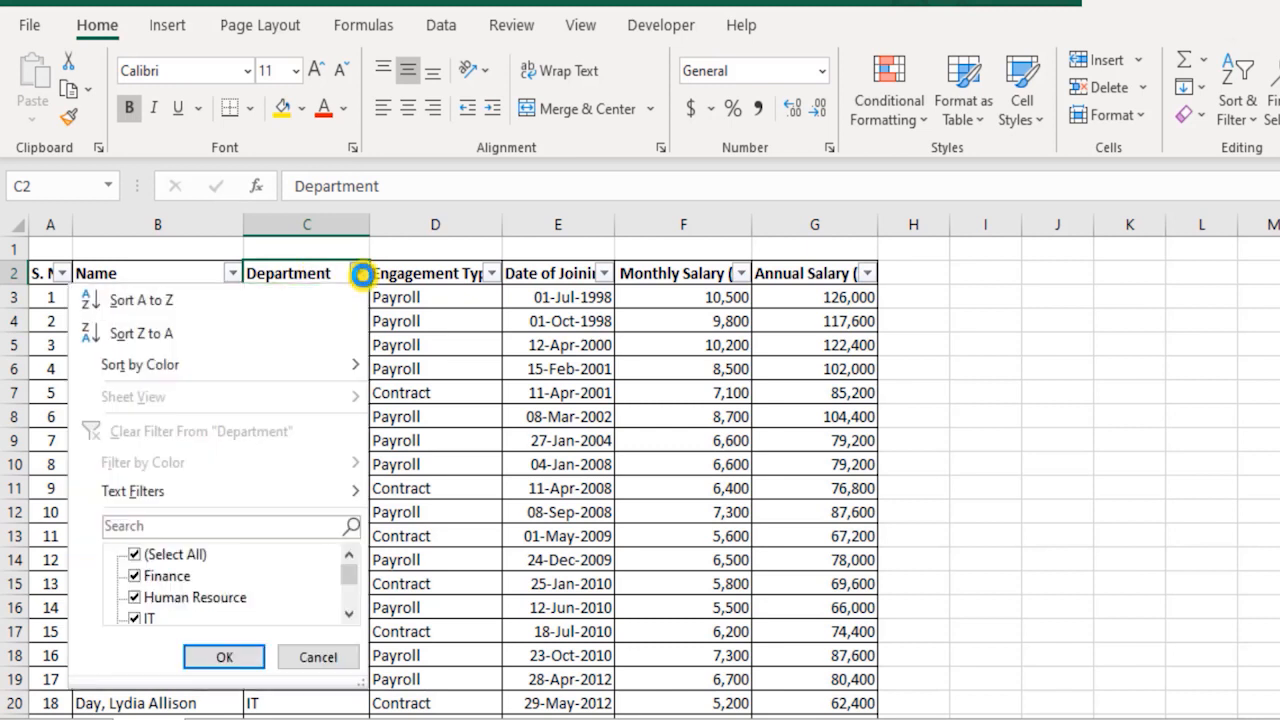
scroll(190, 600, down, 1)
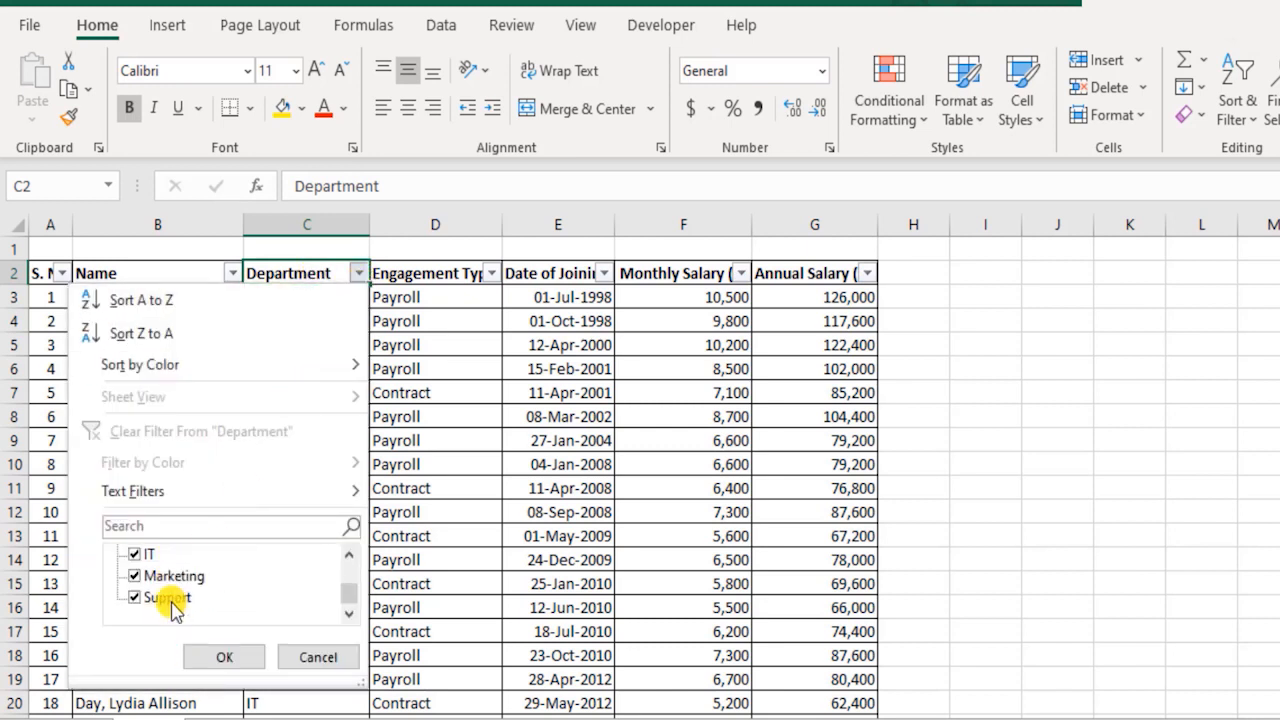
scroll(175, 612, up, 2)
scroll(175, 612, down, 2)
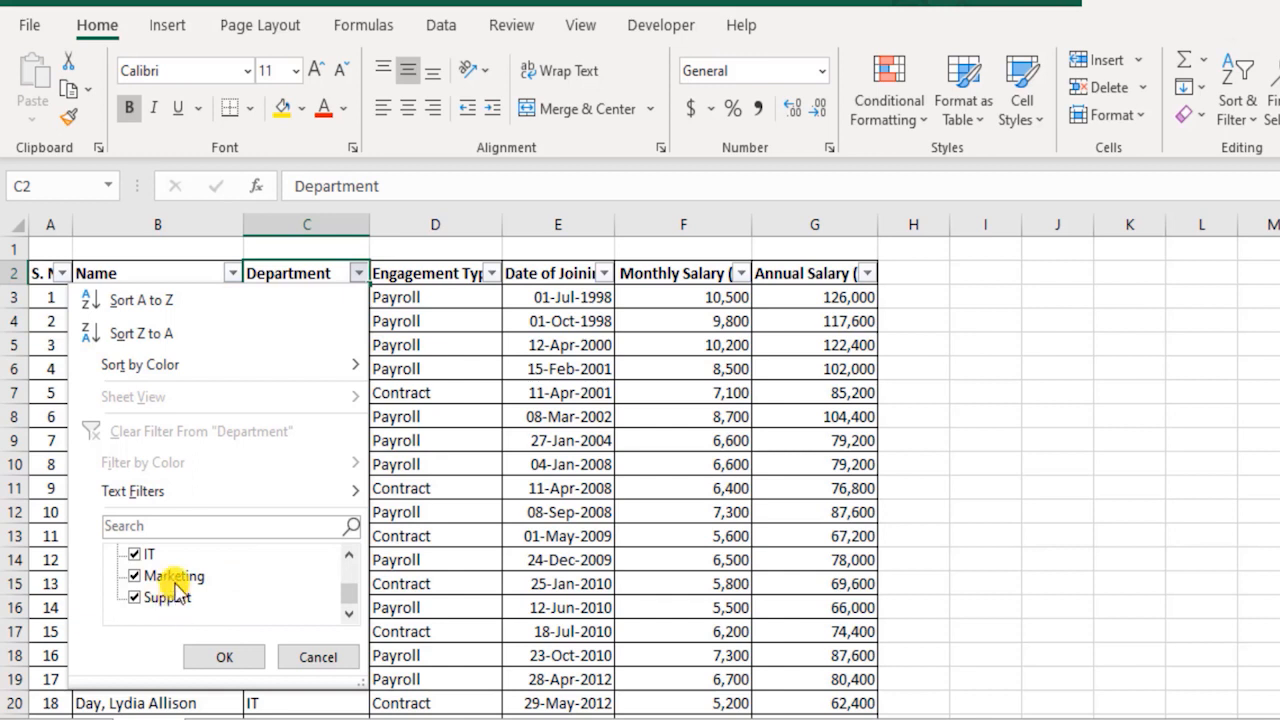
scroll(176, 585, up, 2)
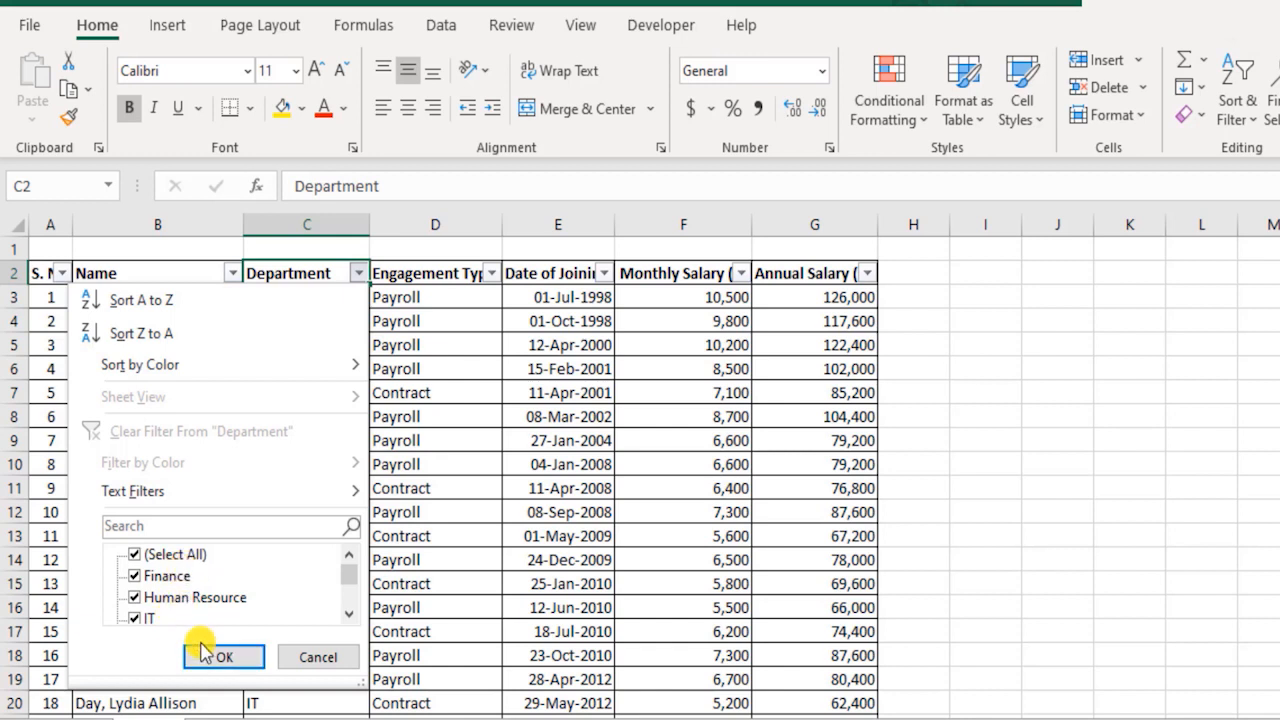
scroll(250, 603, down, 2)
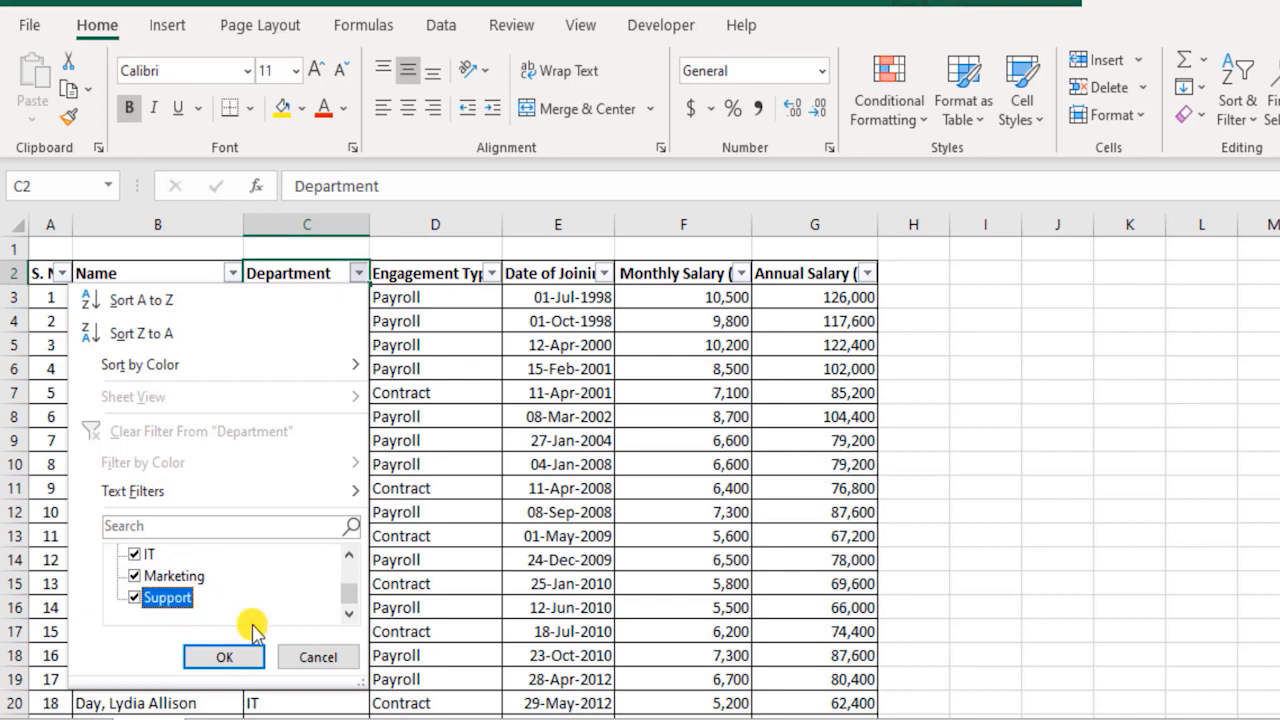
click(316, 657)
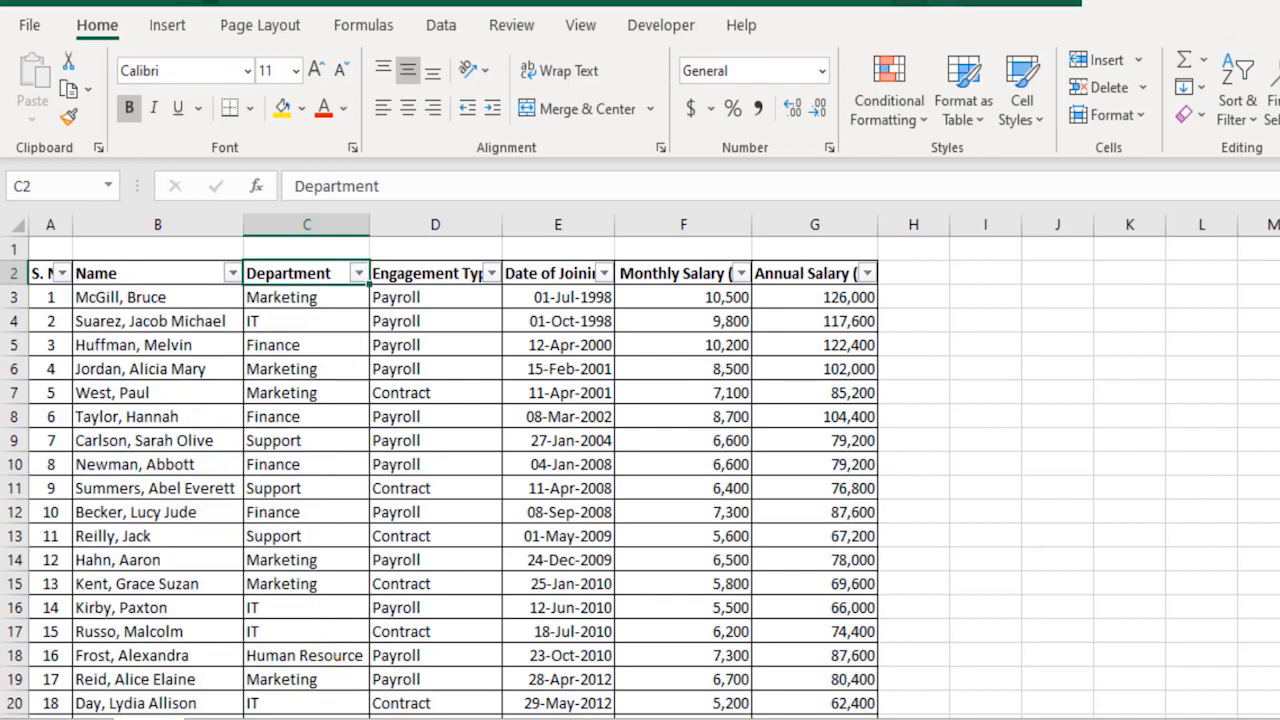
click(196, 2)
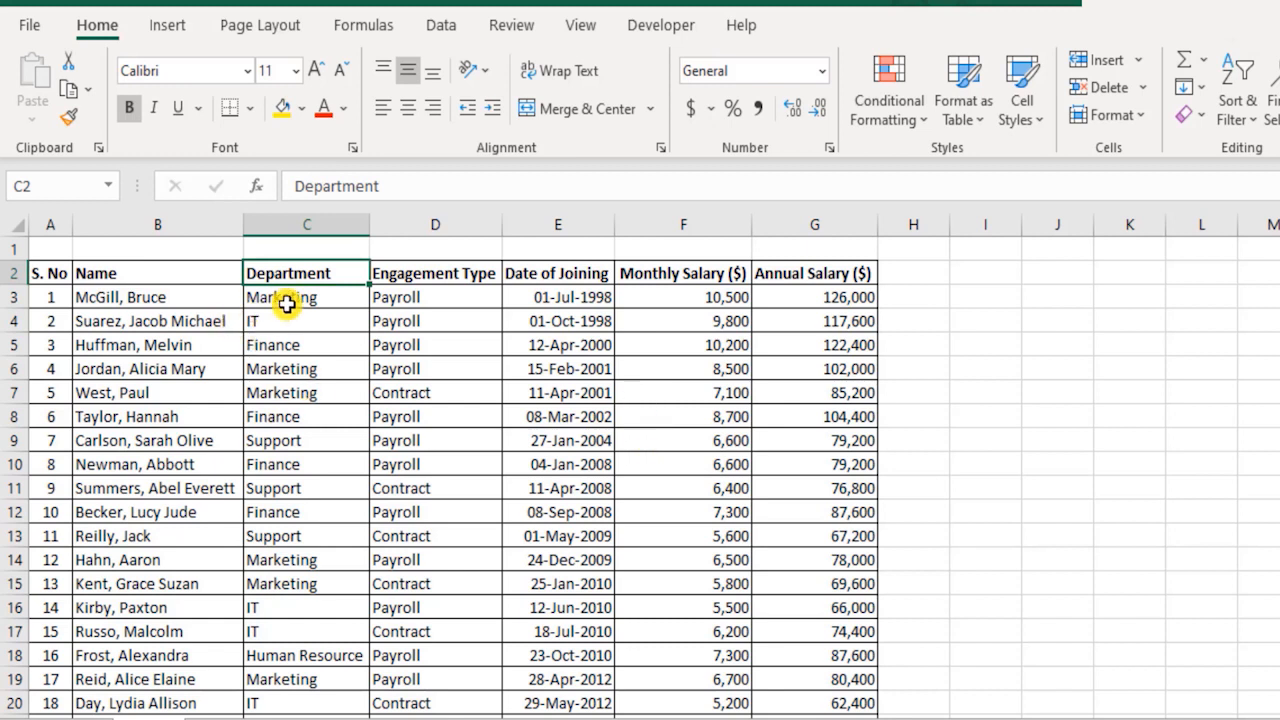
Step: Copy the Department entries C3:C27, without the header, and choose K3 as the destination
drag(287, 297, 322, 668)
scroll(350, 520, up, 3)
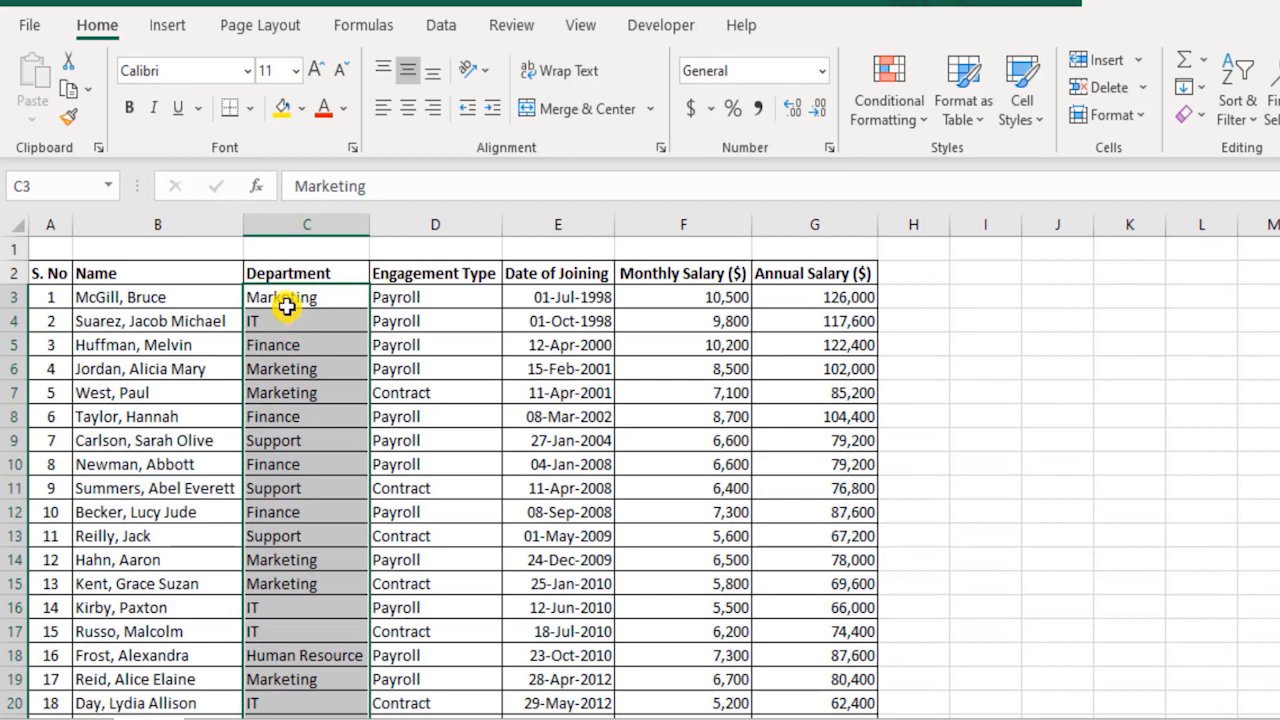
key(ctrl+c)
click(1133, 292)
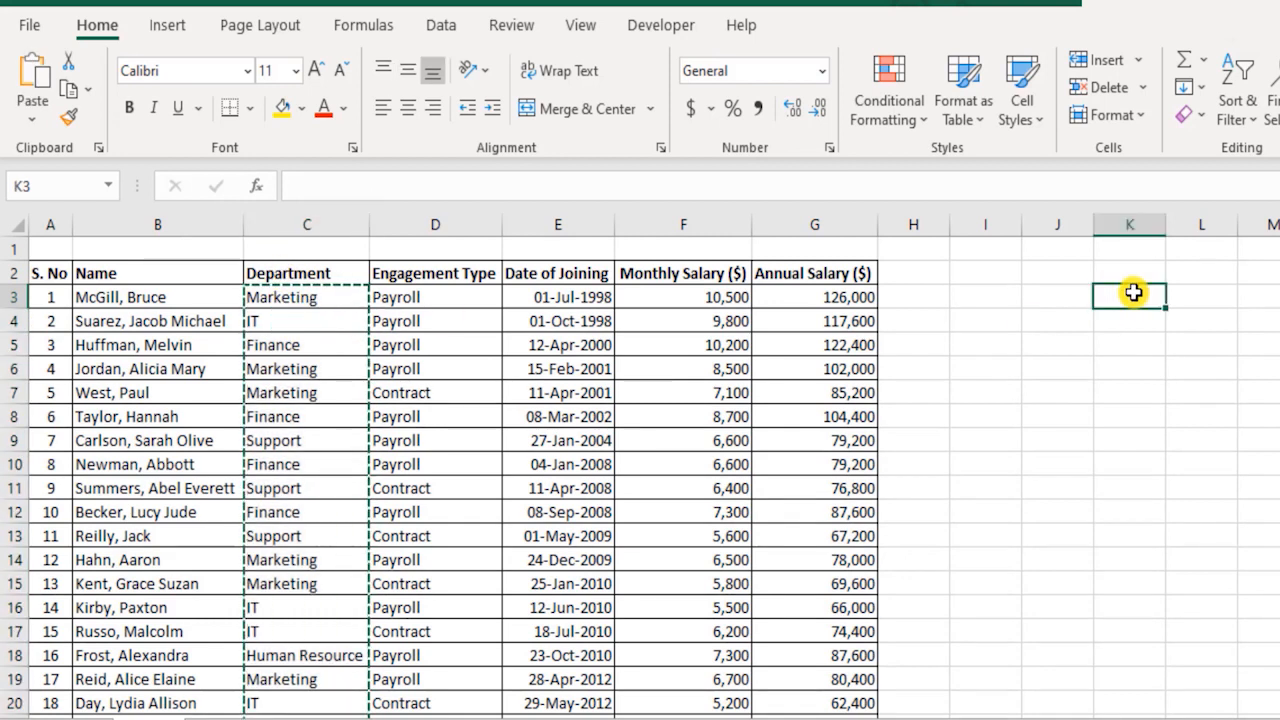
key(ctrl+v)
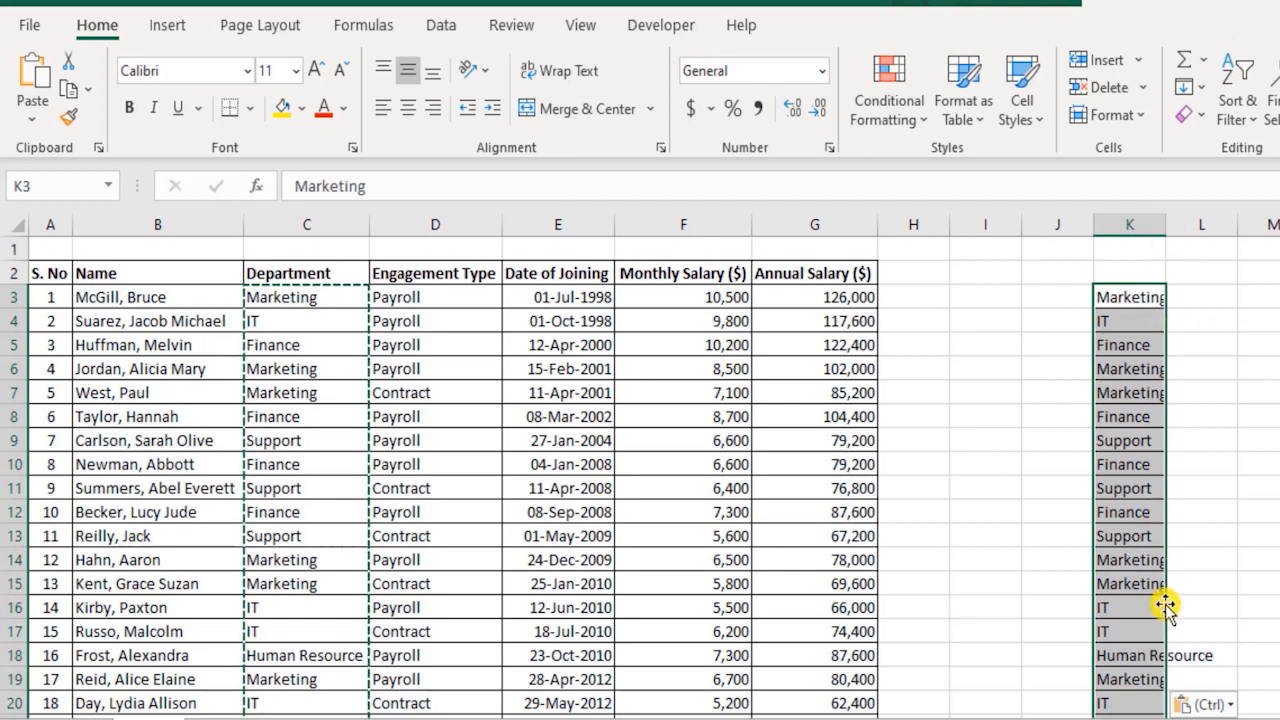
key(ctrl)
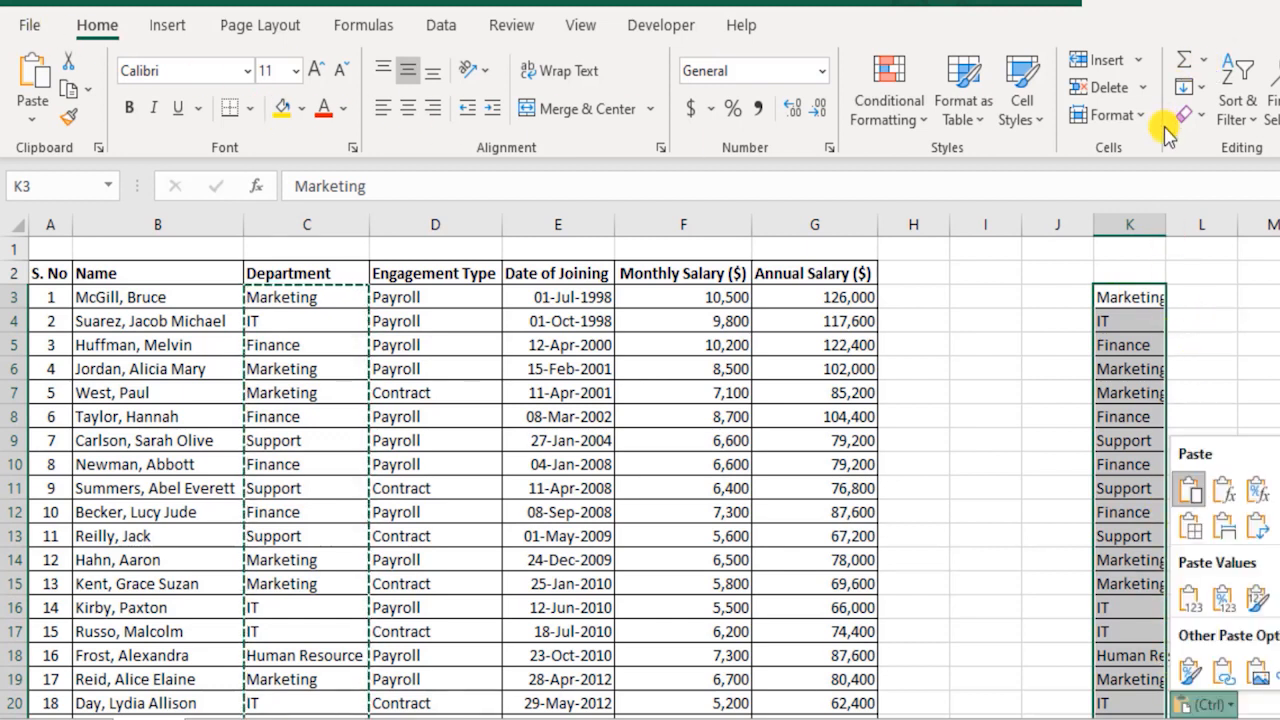
key(ctrl)
key(ctrl+z)
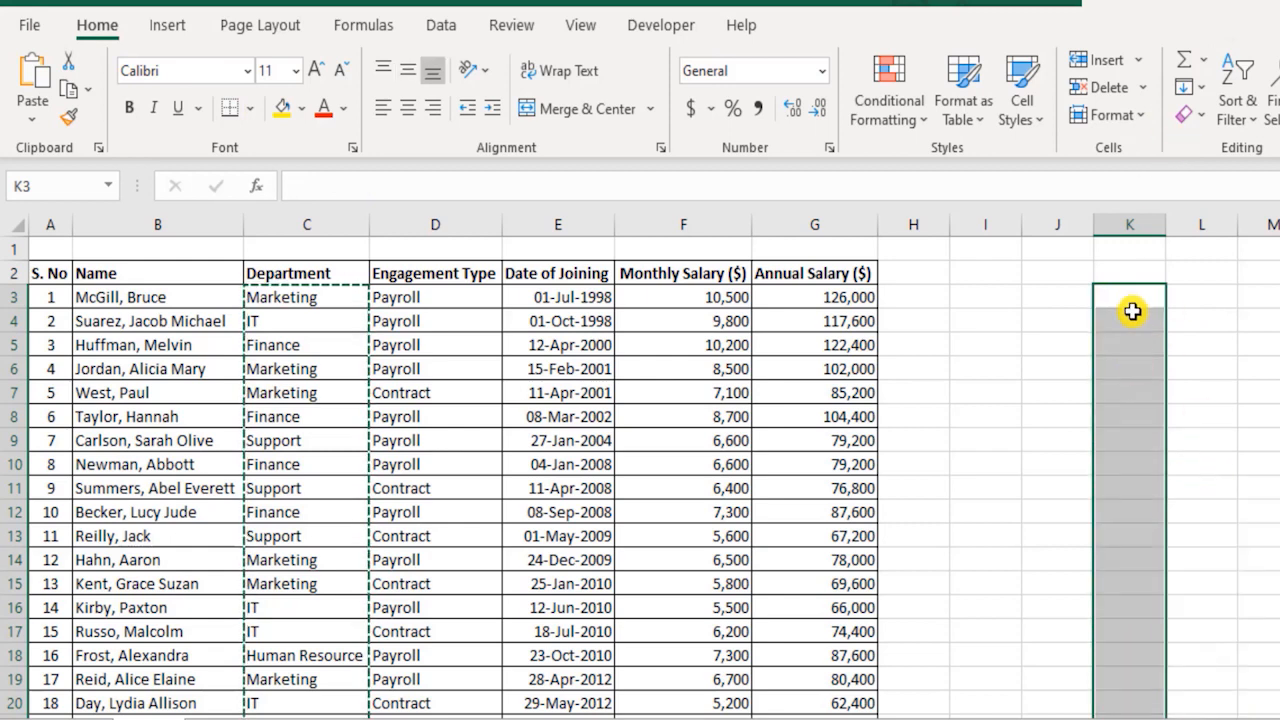
Step: Paste the copied Department entries as values only, starting at cell K3
click(1131, 306)
right_click(1131, 305)
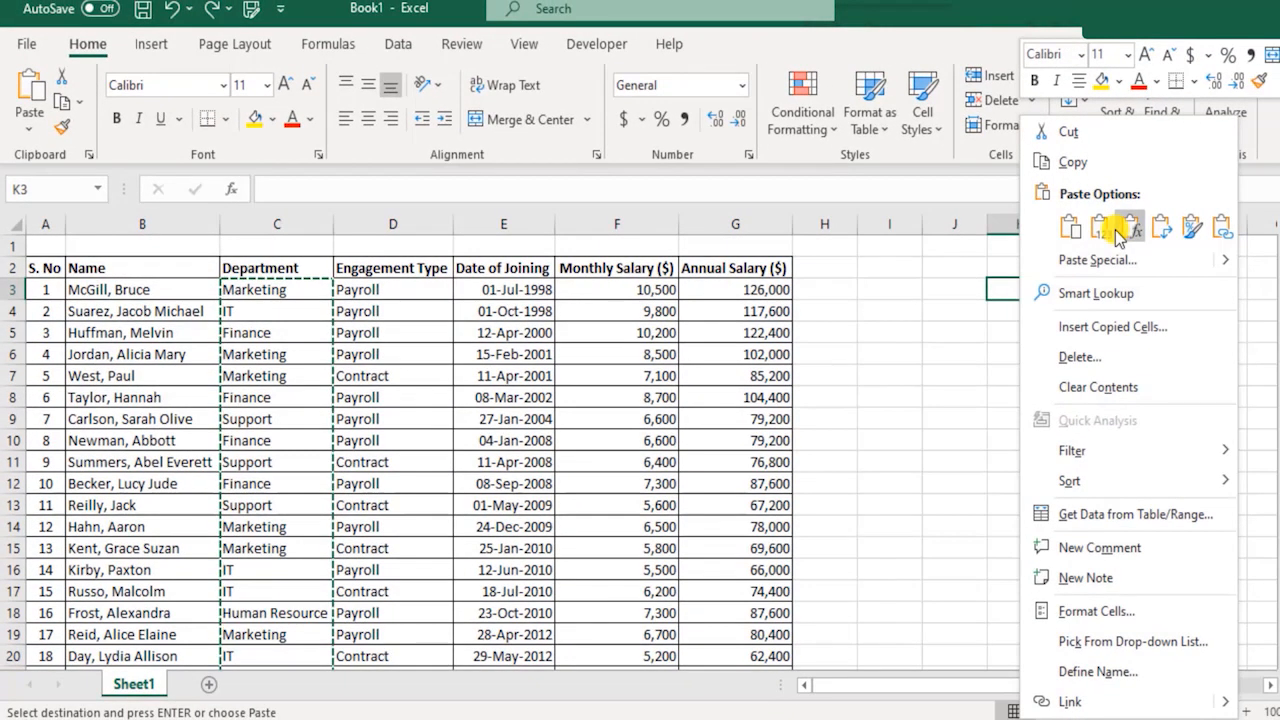
click(1103, 231)
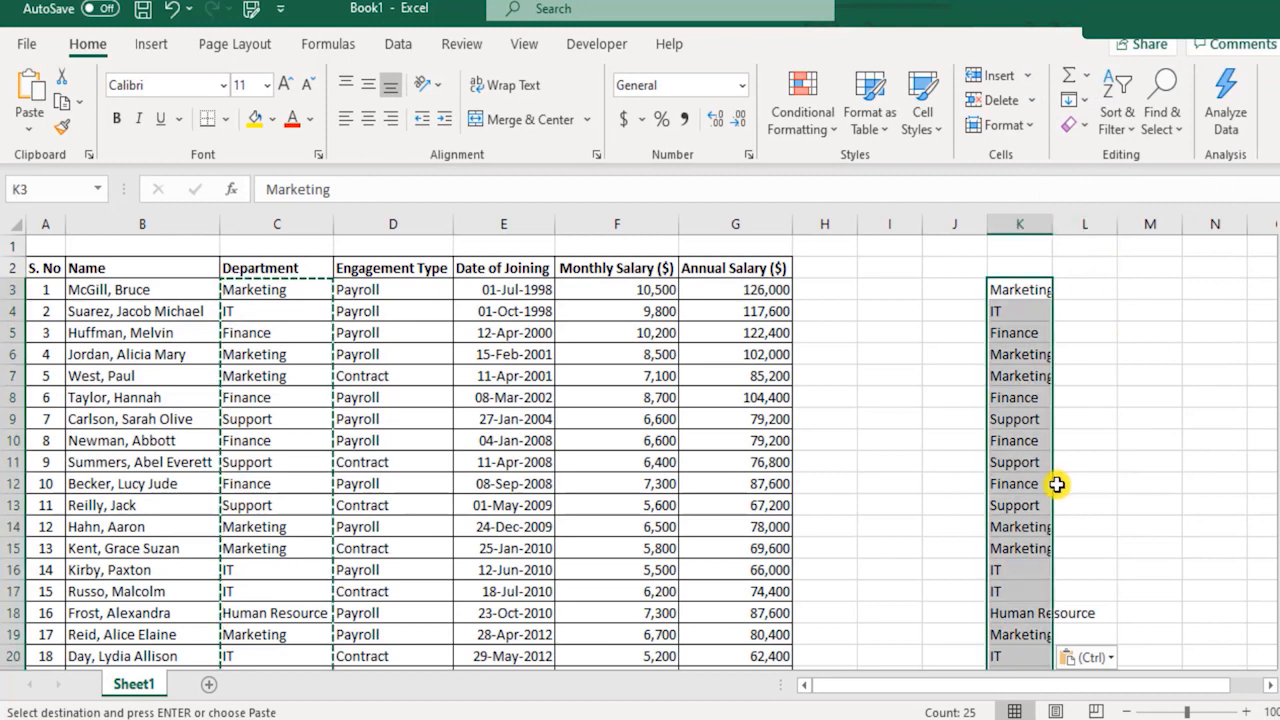
scroll(1027, 370, down, 4)
scroll(1027, 370, down, 2)
scroll(1027, 370, up, 5)
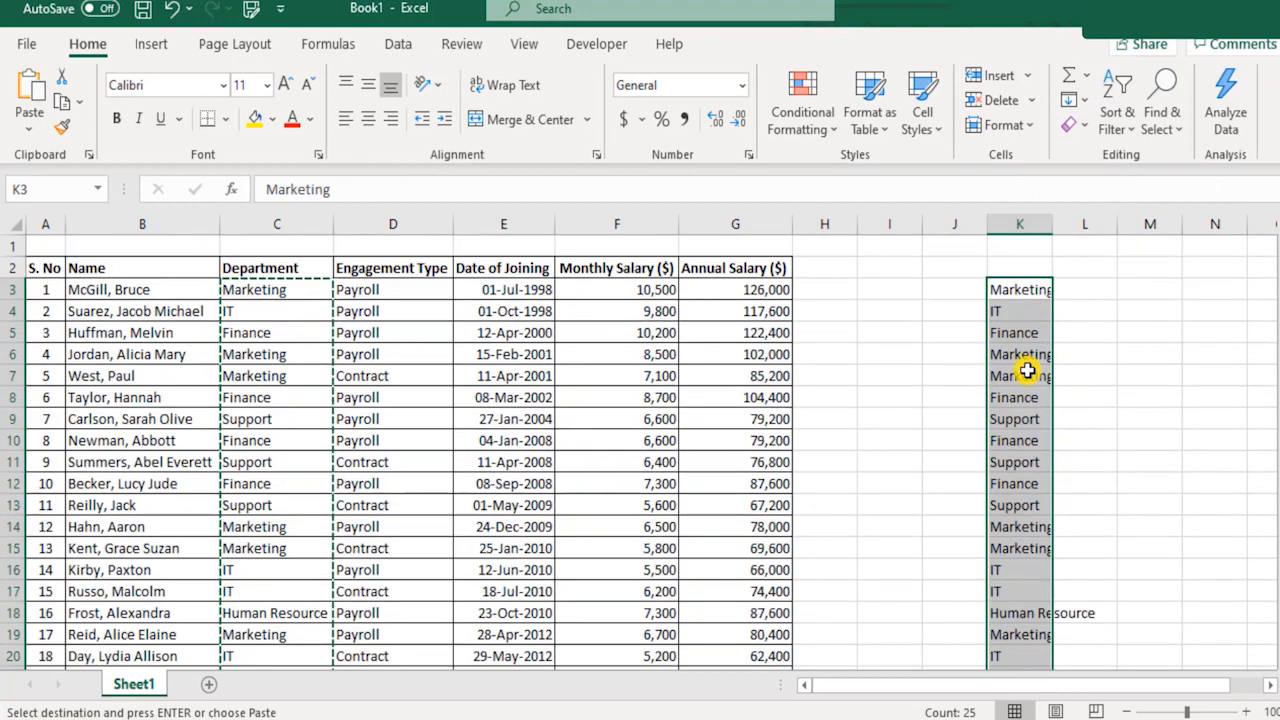
Step: Remove the duplicate entries from the pasted department list in column K, treating it as data without headers, and select K3:K7
click(397, 44)
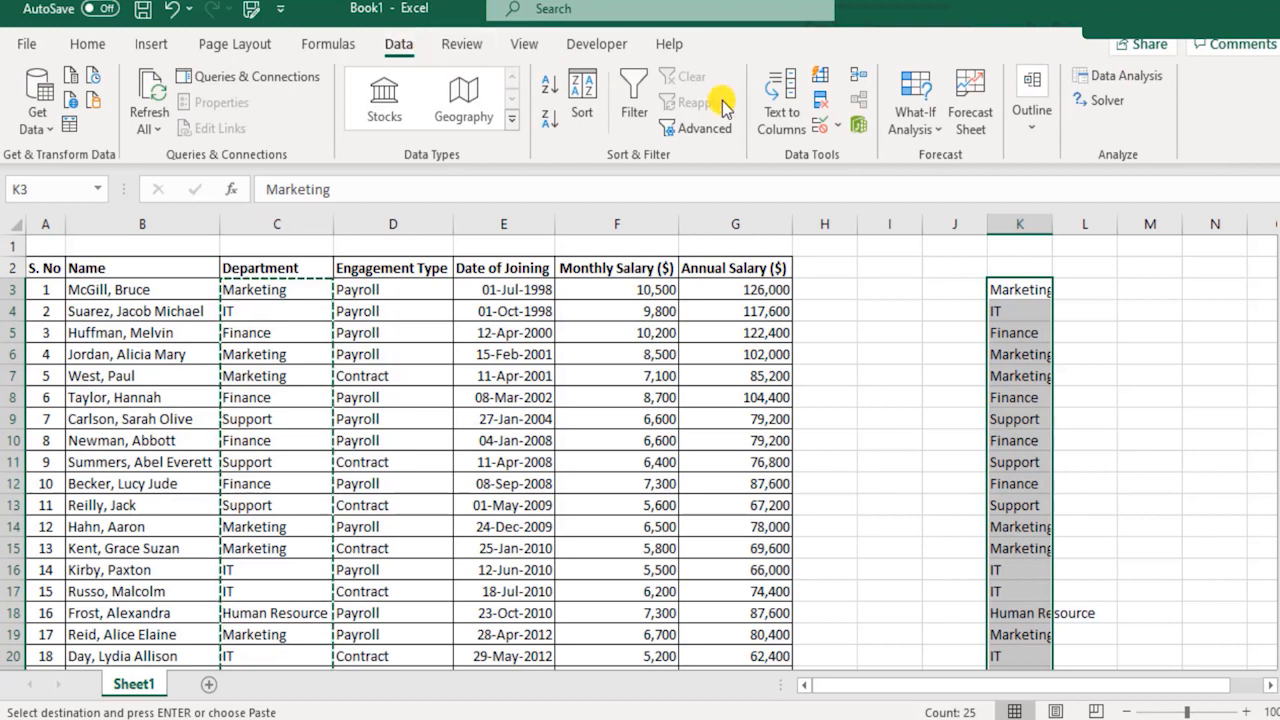
click(824, 100)
click(823, 110)
drag(780, 211, 491, 103)
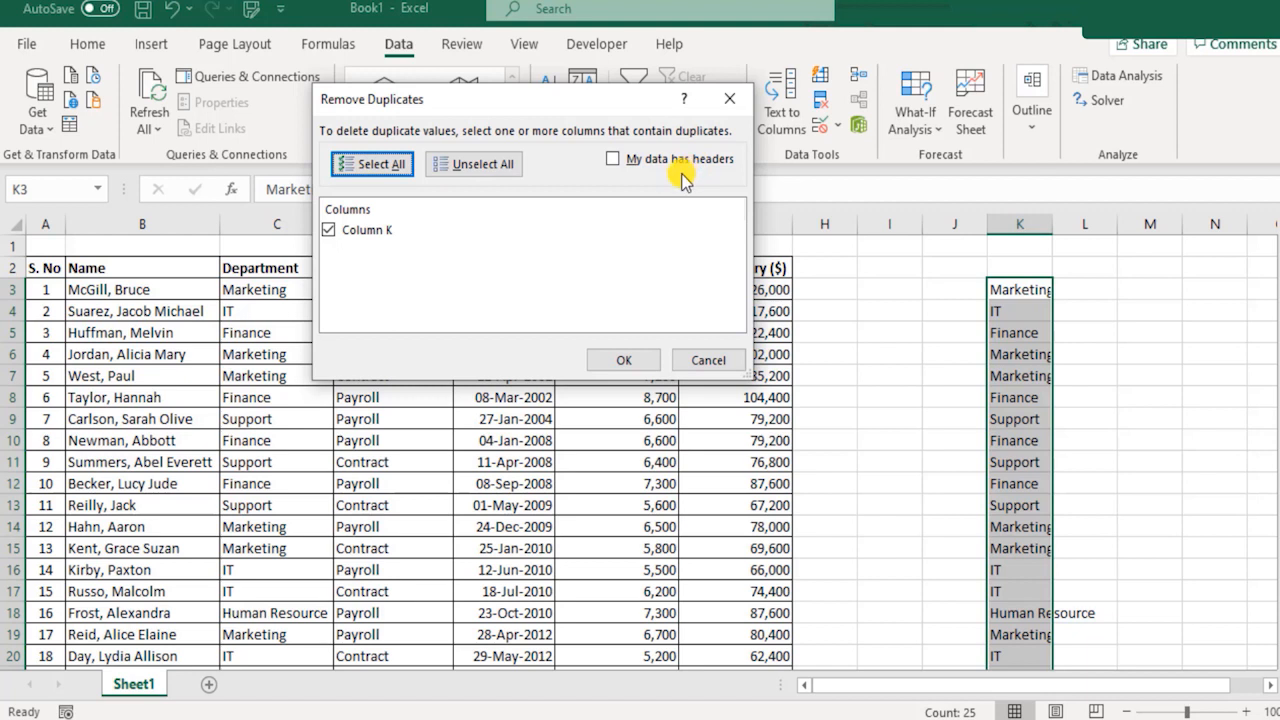
click(624, 360)
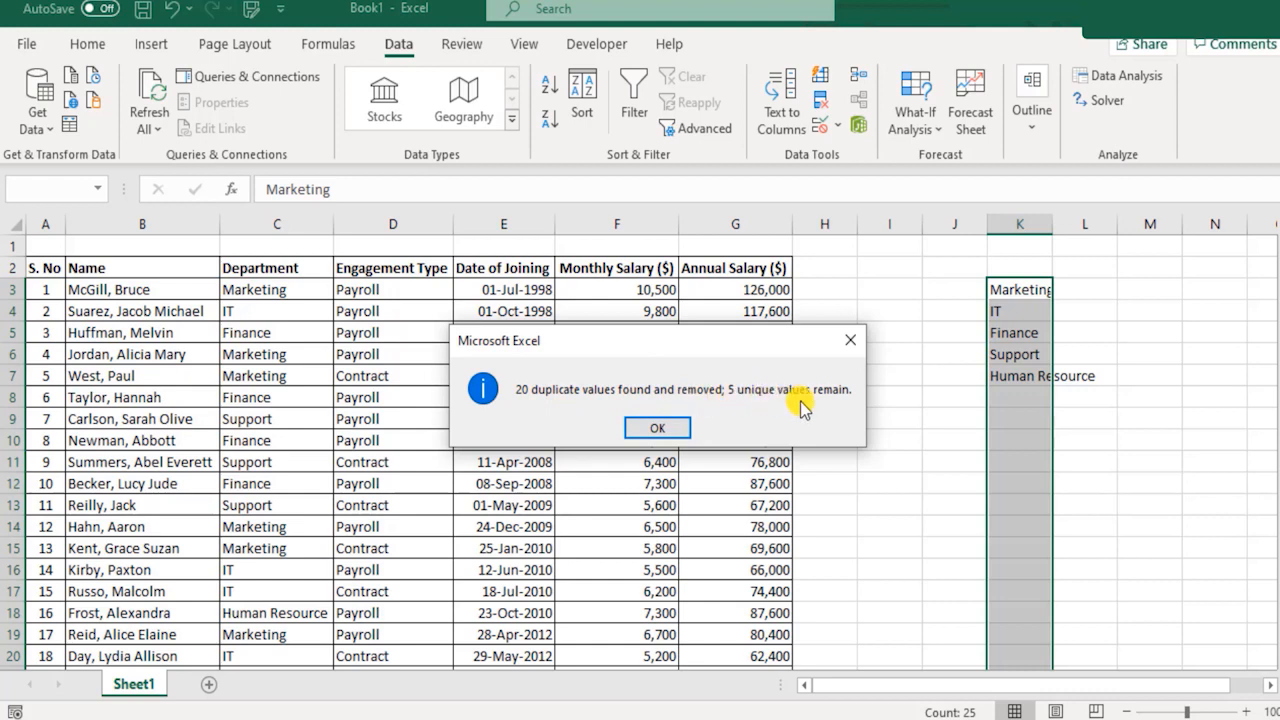
click(672, 428)
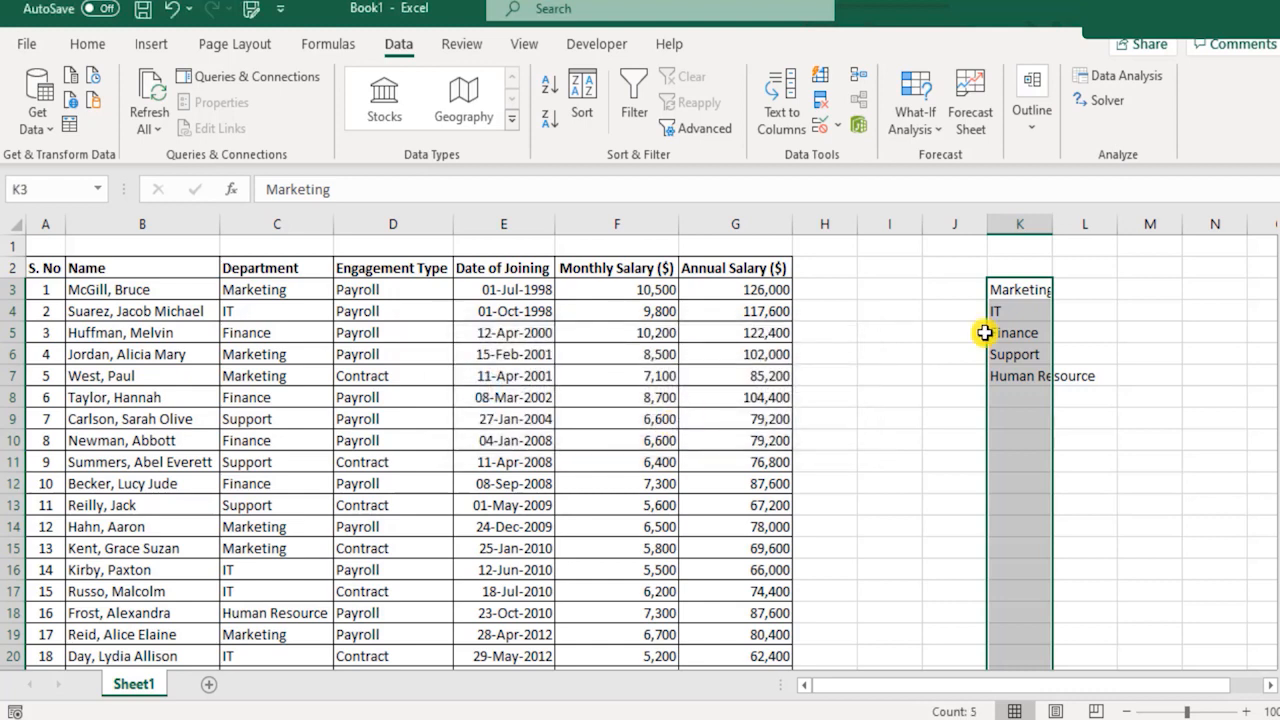
drag(1020, 289, 1026, 370)
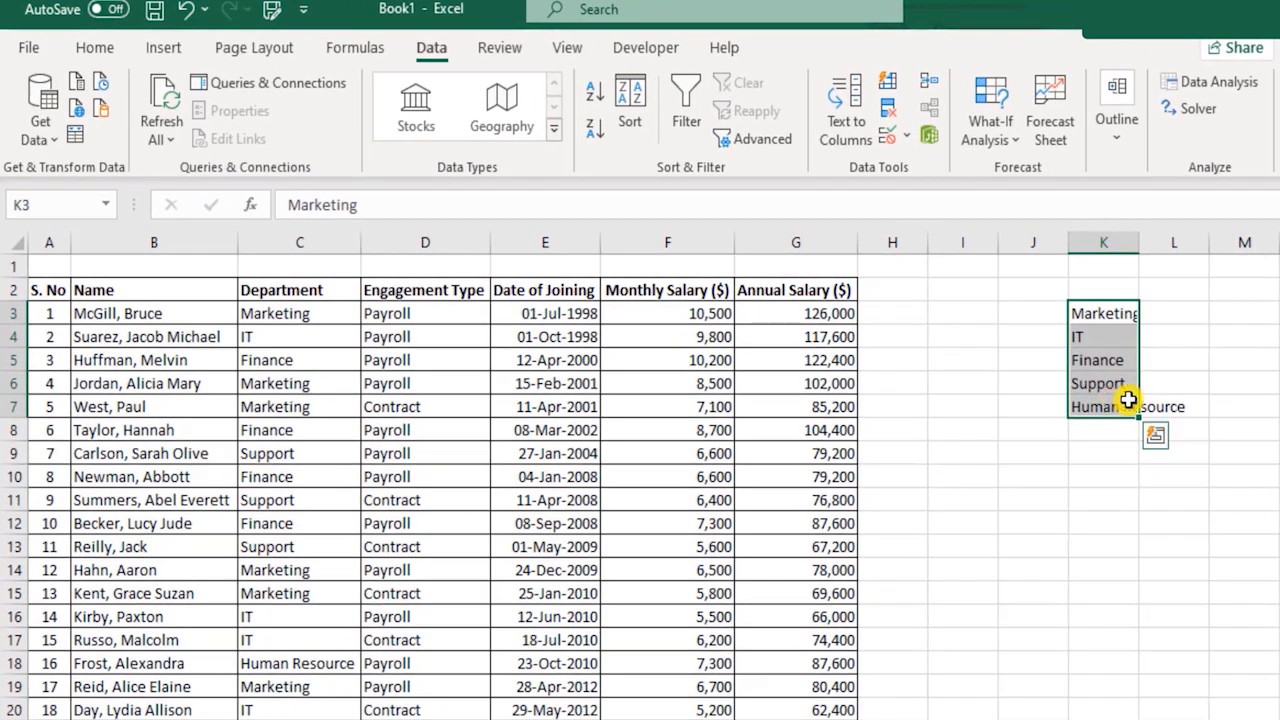
drag(1108, 314, 1107, 406)
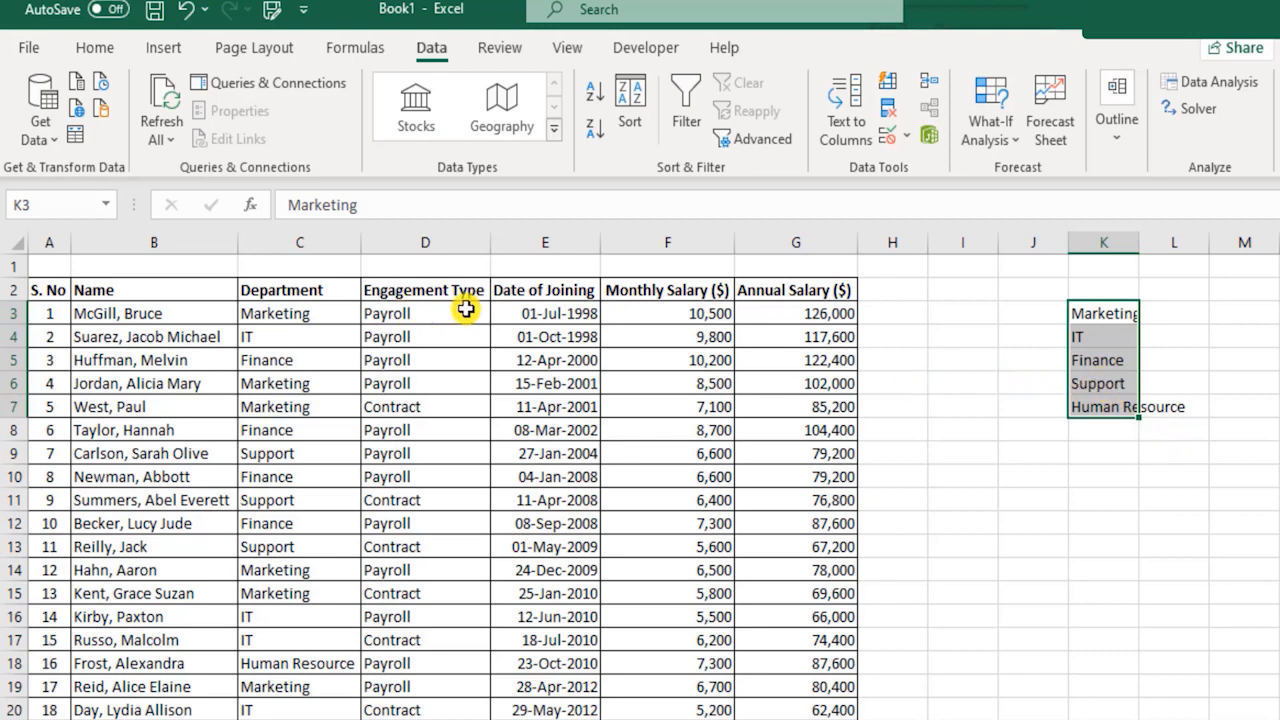
Step: Try Remove Duplicates on the Engagement Type entries with the selection expanded to all table columns
drag(417, 306, 417, 683)
scroll(466, 571, up, 3)
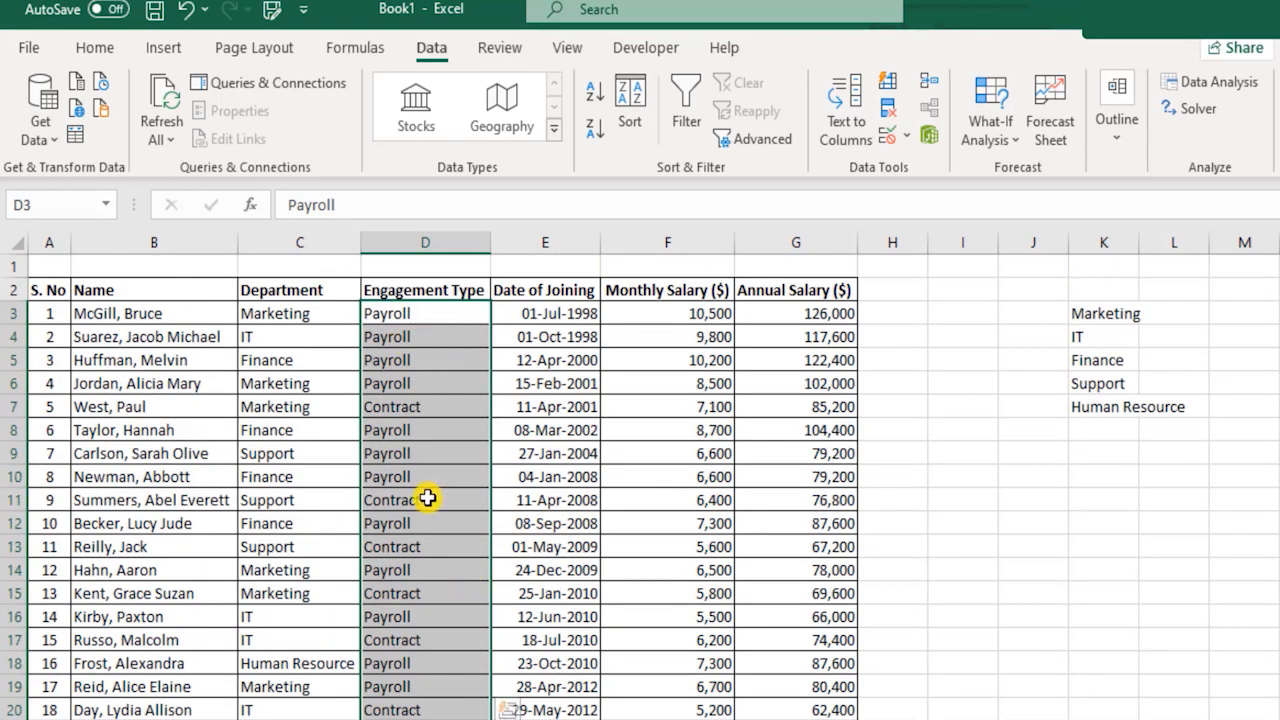
click(886, 108)
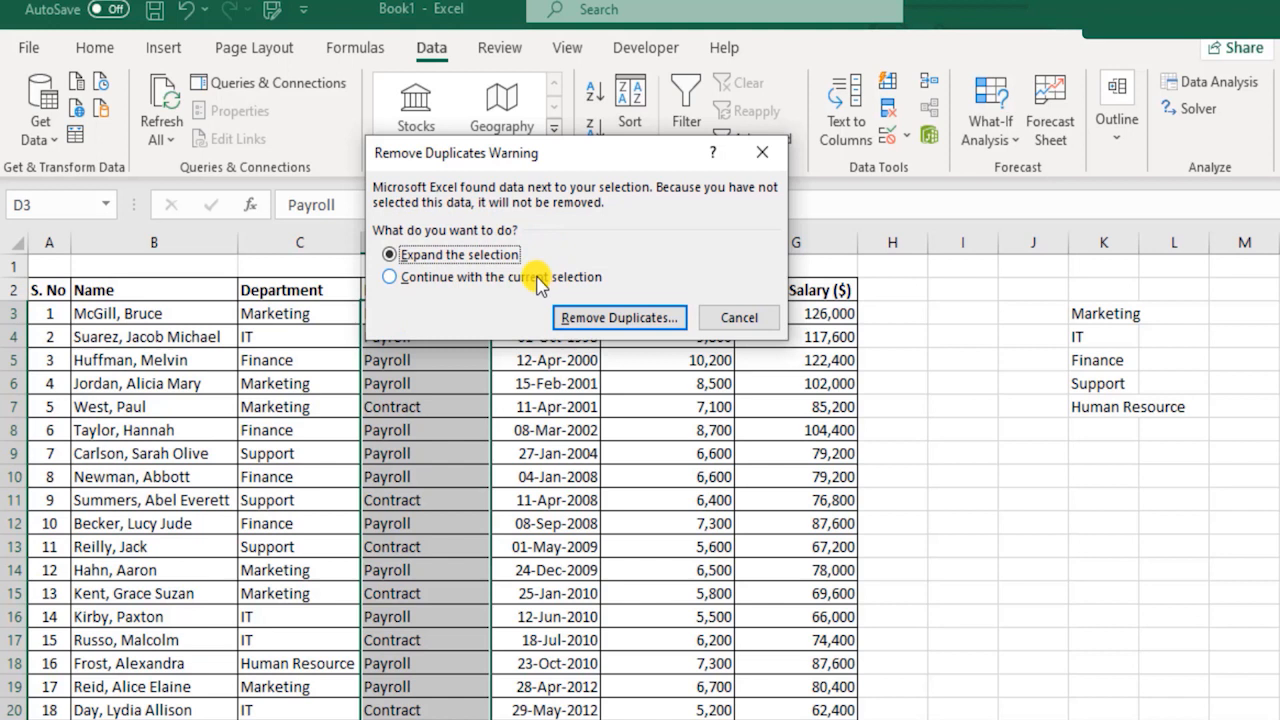
click(621, 318)
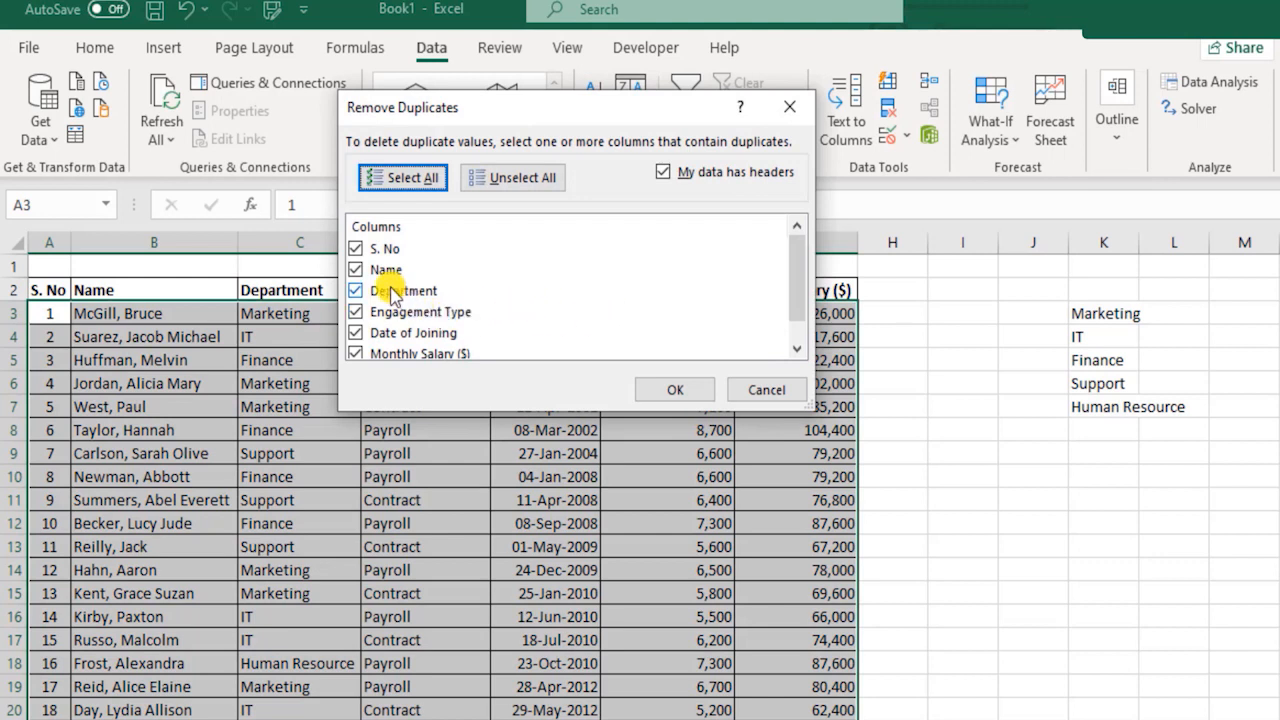
drag(808, 263, 790, 328)
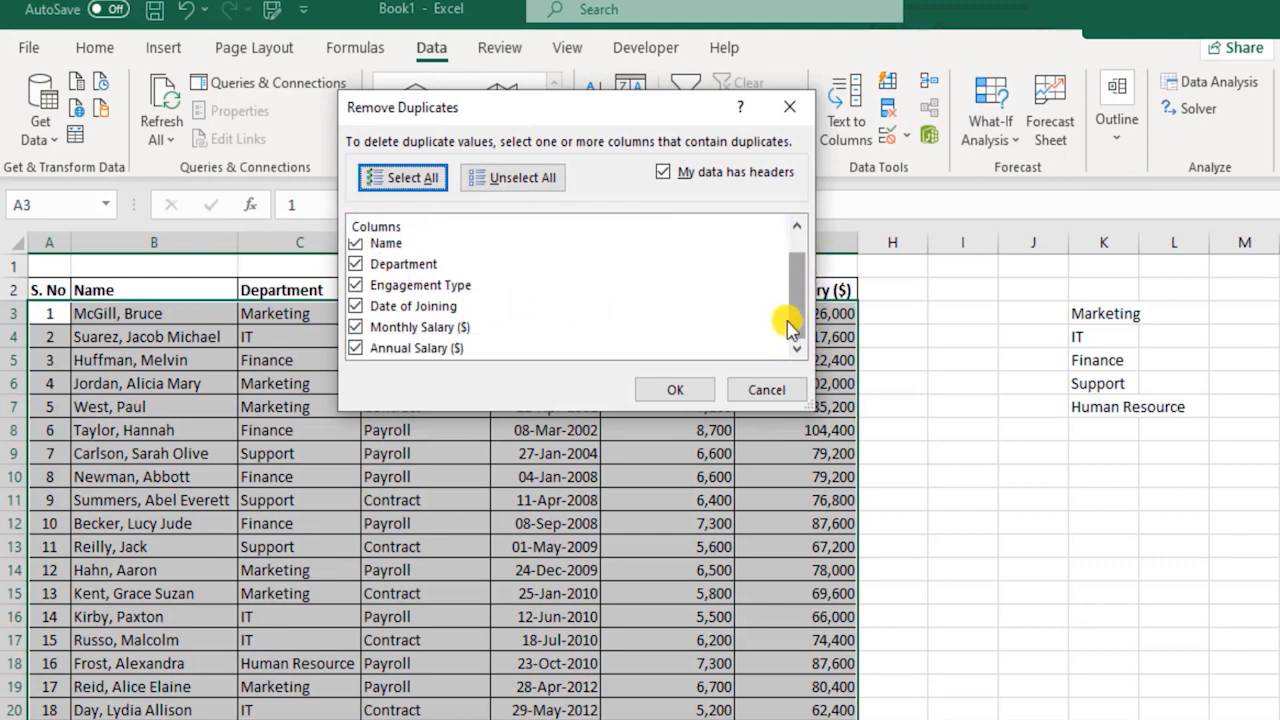
click(697, 394)
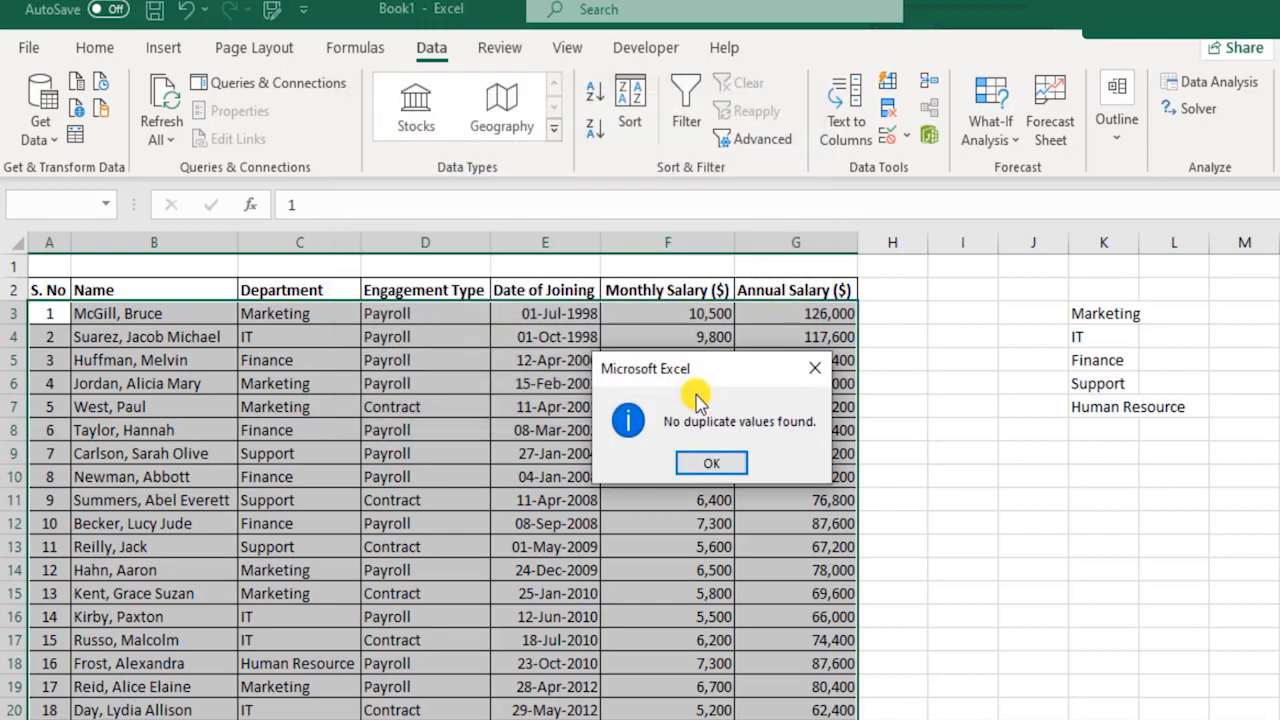
click(711, 463)
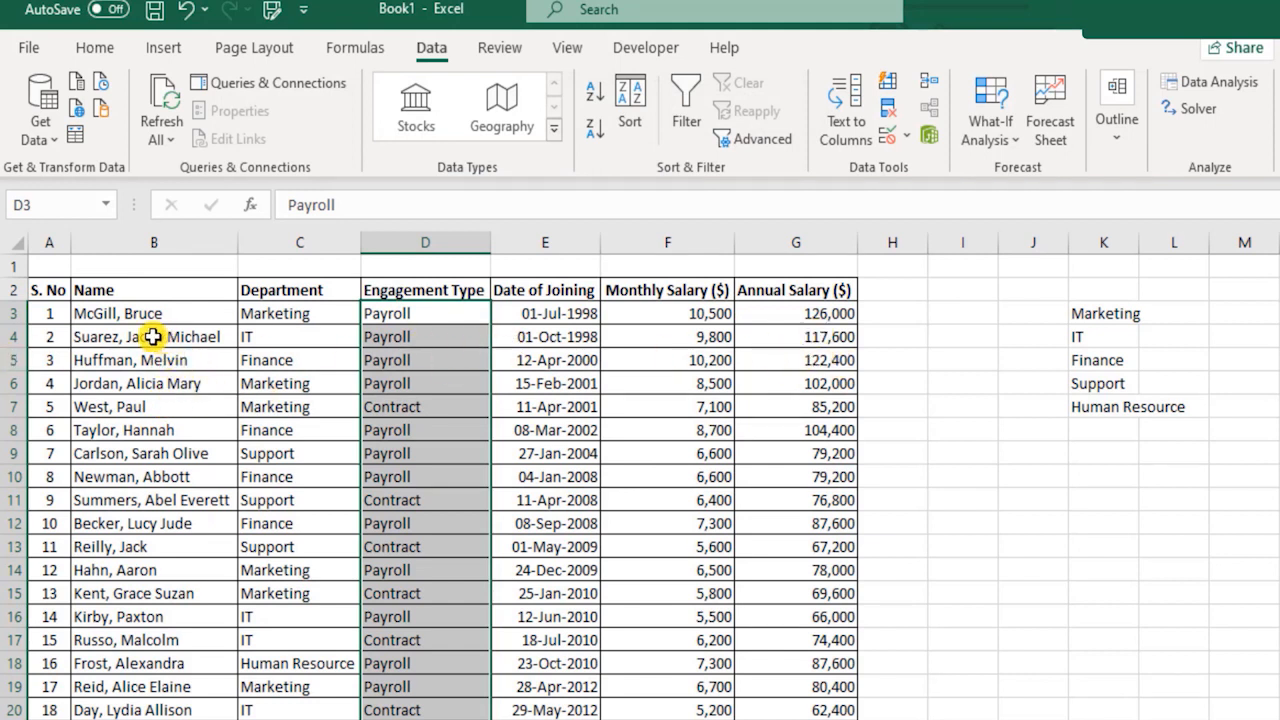
drag(50, 337, 778, 337)
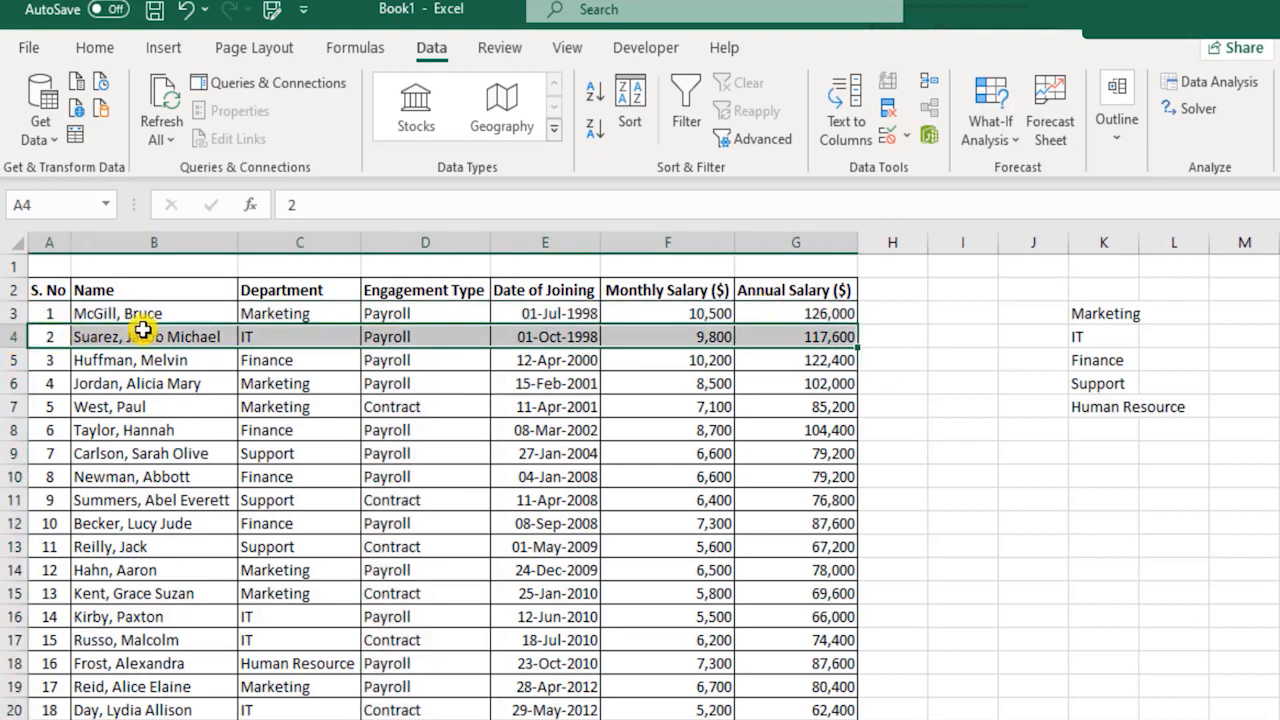
Step: Remove duplicates from the Engagement Type entries D3:D27, continuing with the current selection only
drag(417, 312, 398, 676)
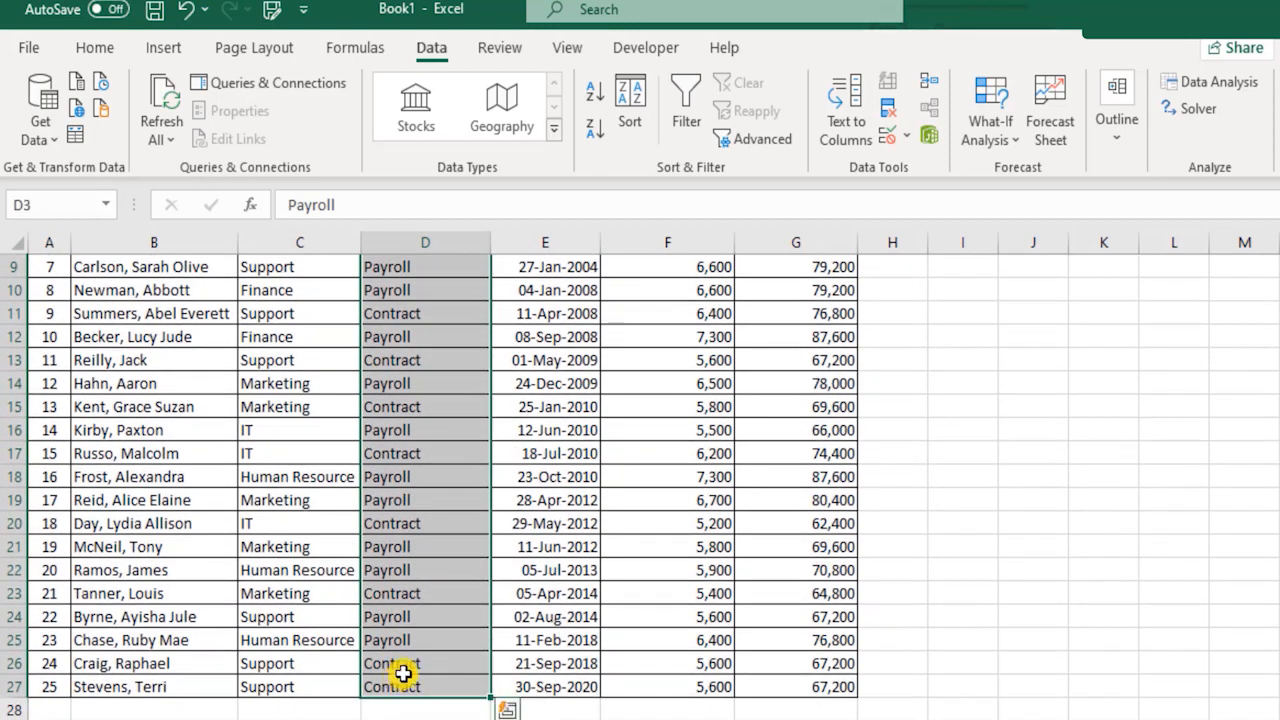
click(886, 103)
click(446, 278)
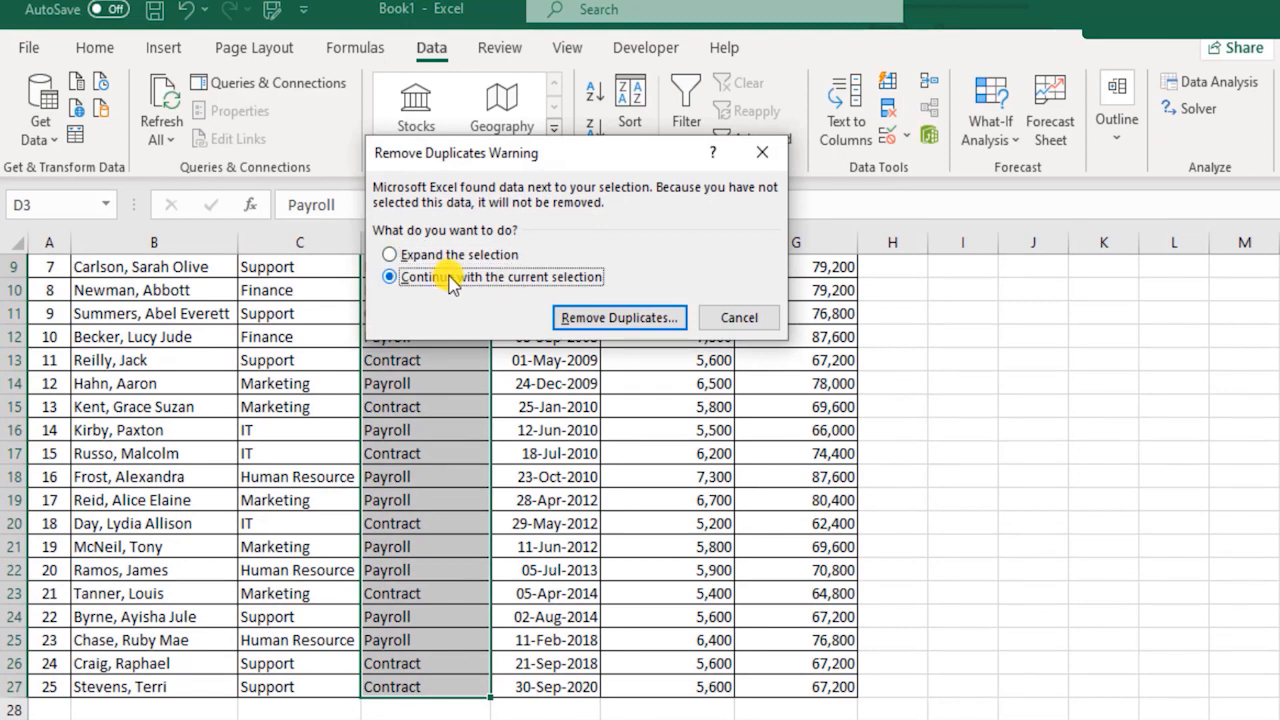
click(660, 318)
click(688, 394)
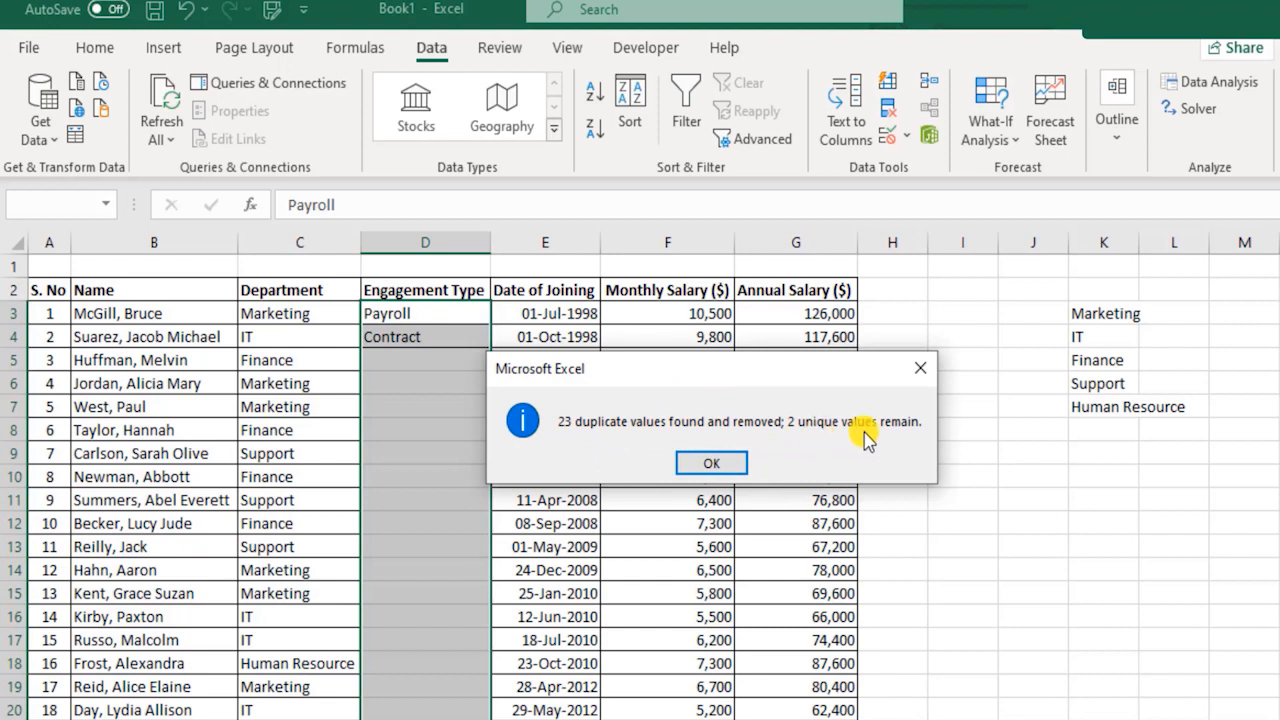
Step: Undo the duplicate removal in the Engagement Type column to restore the full list of entries
click(711, 463)
click(459, 456)
scroll(468, 440, down, 5)
scroll(470, 436, up, 5)
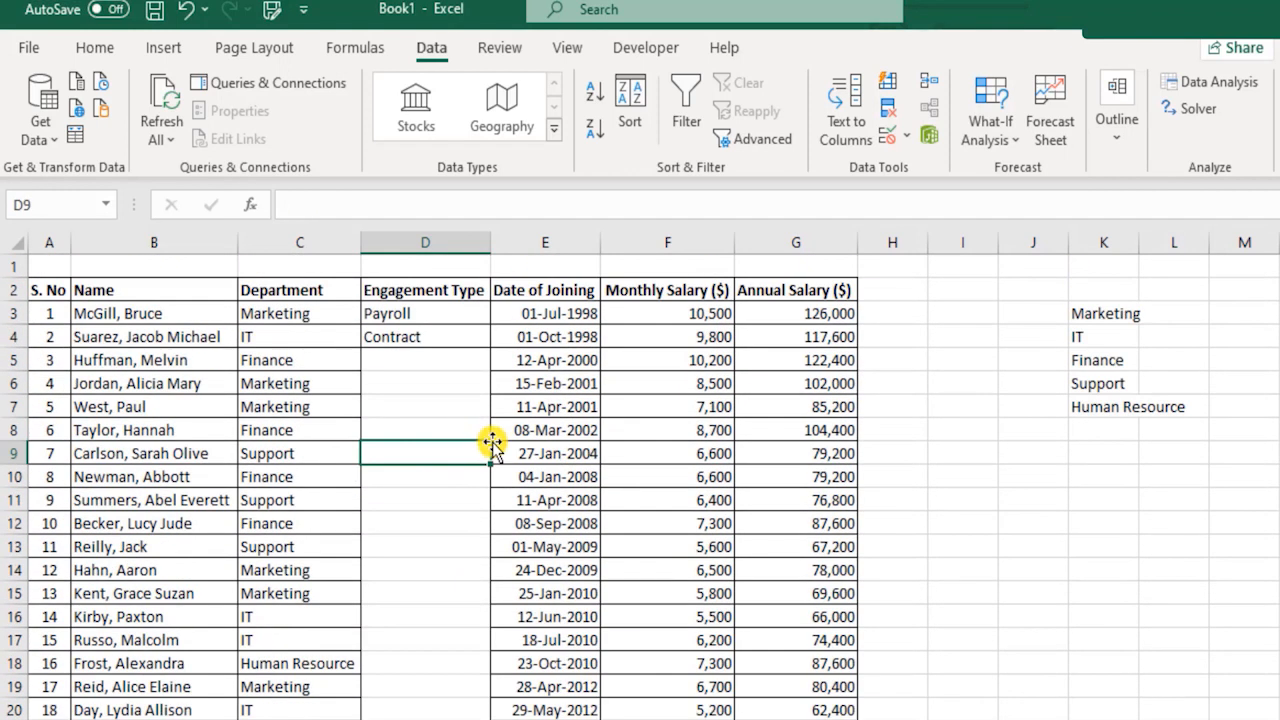
click(186, 11)
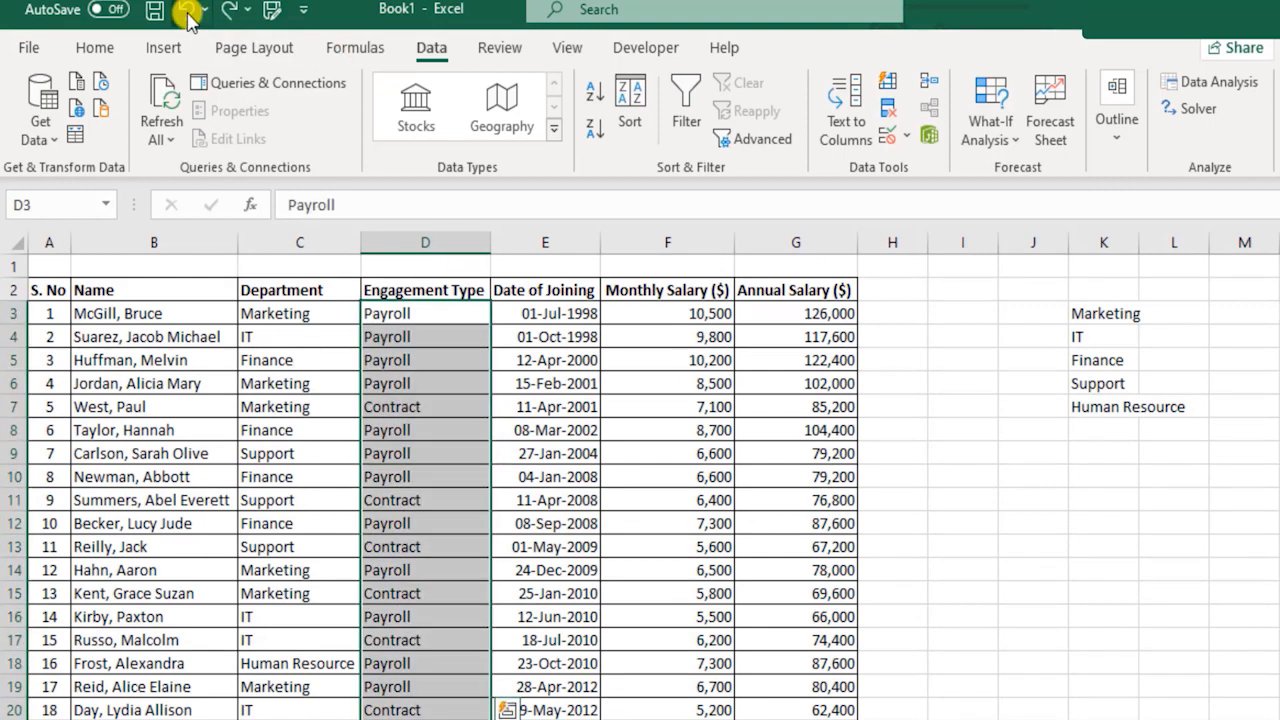
right_click(512, 461)
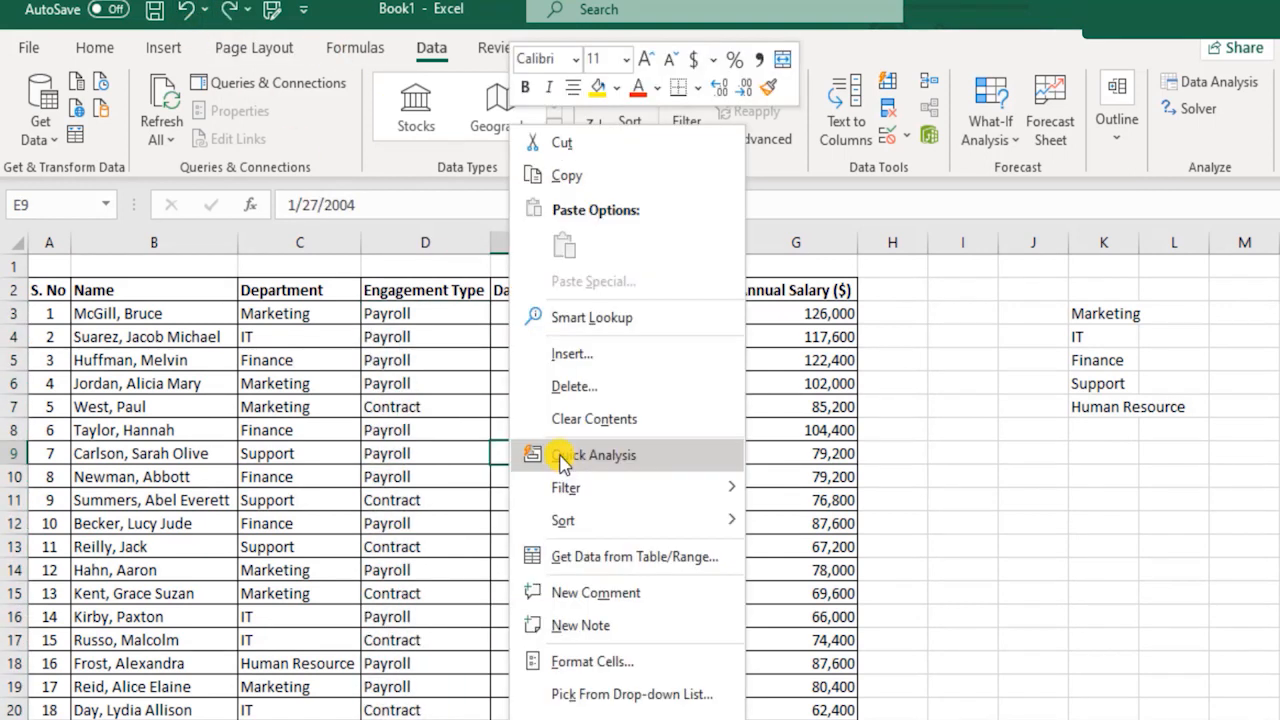
Step: Copy the Engagement Type entries D3:D27 and paste them as values only, starting at cell J4
click(405, 310)
drag(441, 594, 447, 713)
key(ctrl+c)
scroll(586, 571, up, 3)
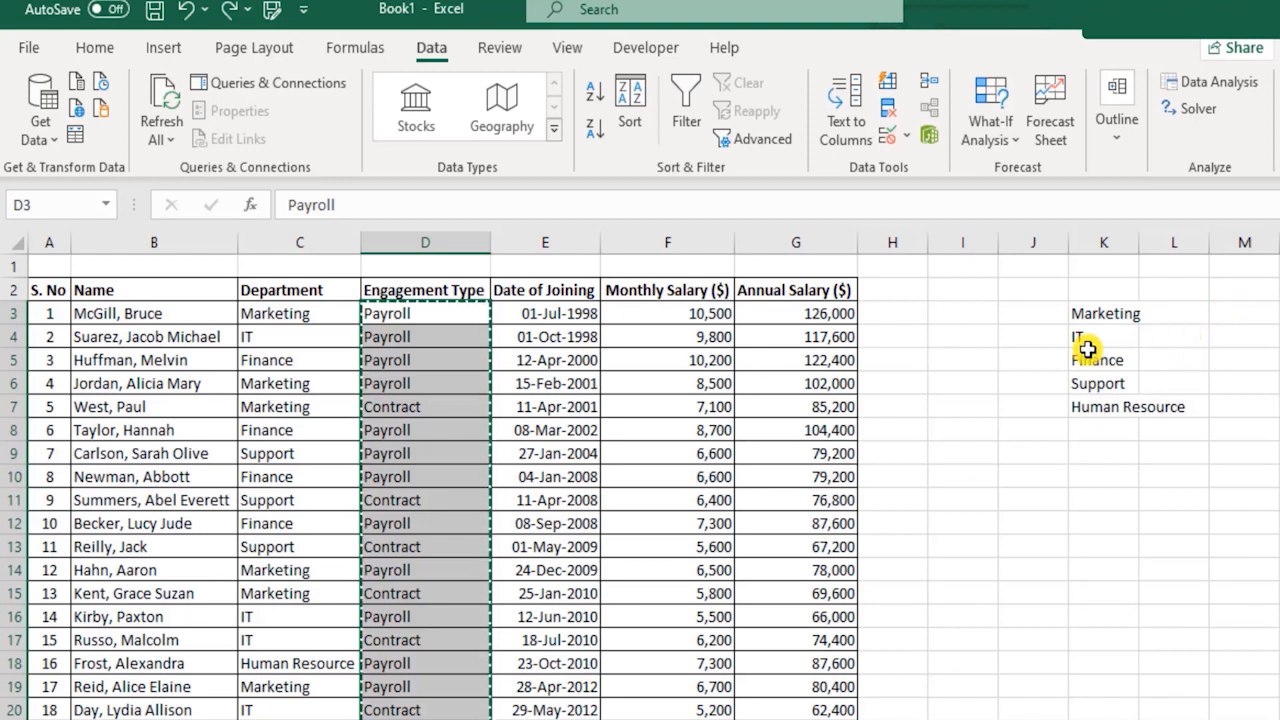
click(1007, 338)
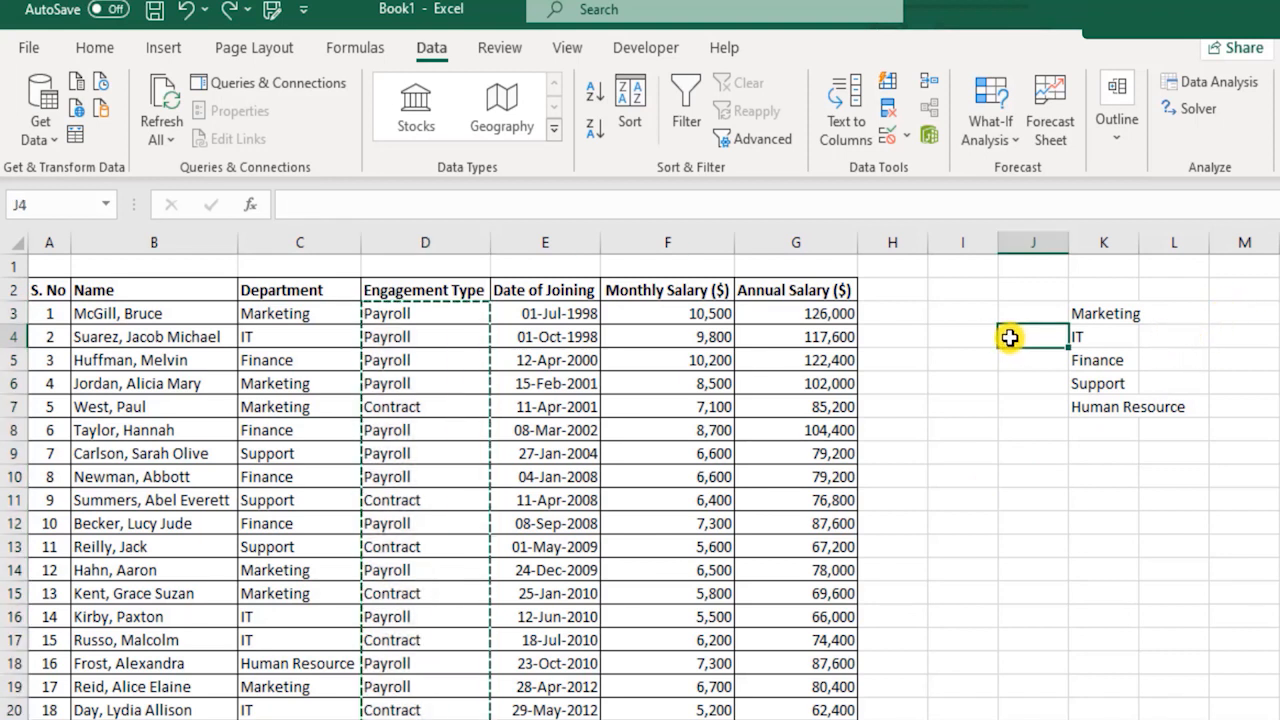
right_click(1018, 338)
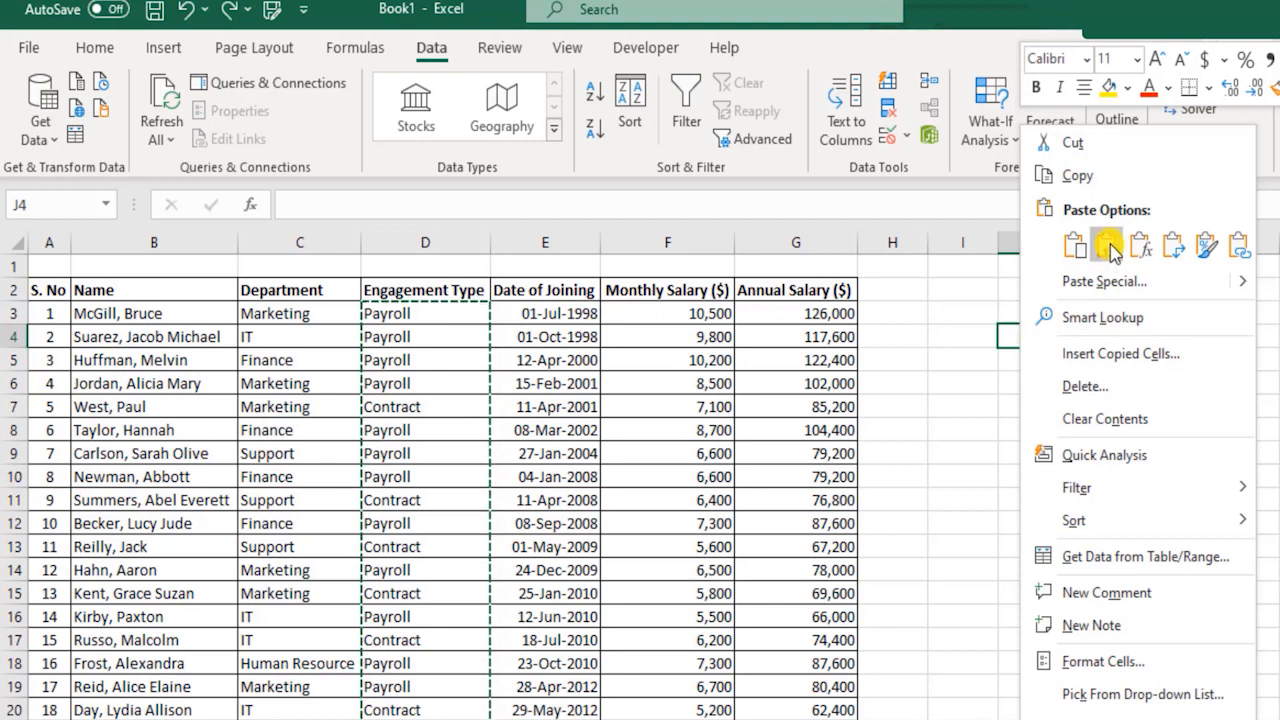
click(1103, 249)
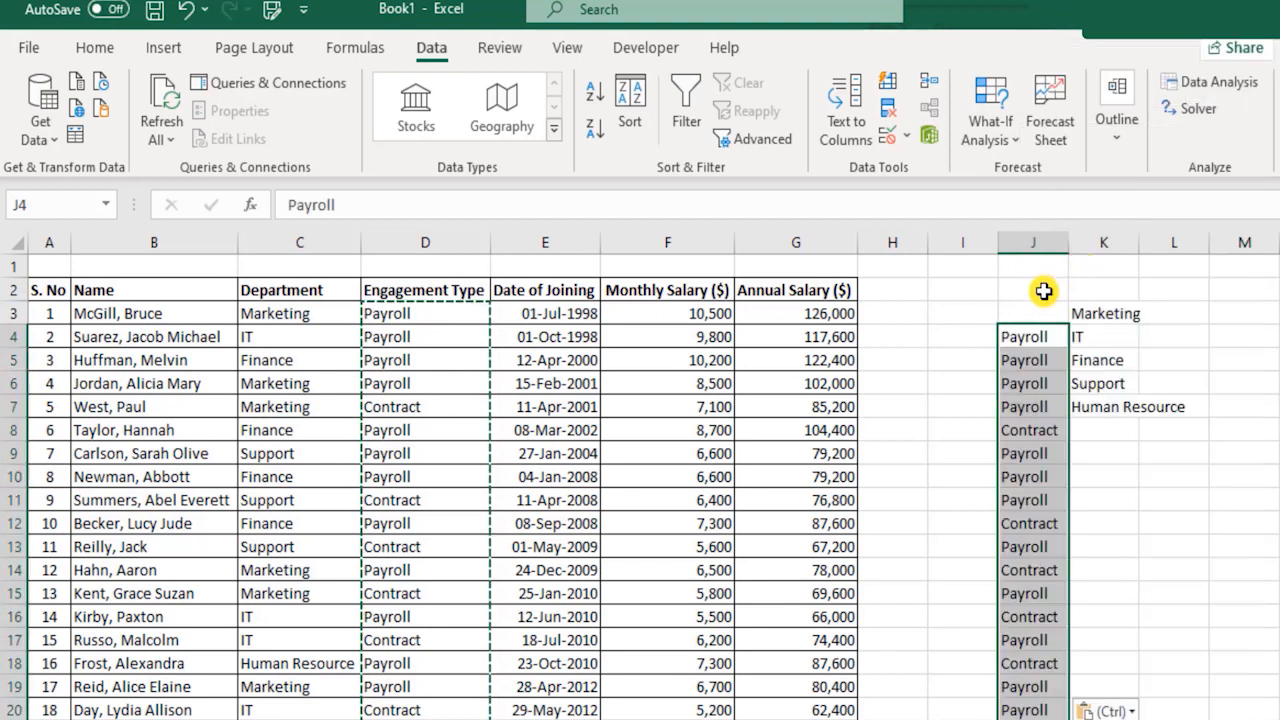
Step: Remove duplicates from the pasted list in column J, continuing with the current selection and treating it as data without headers
click(102, 46)
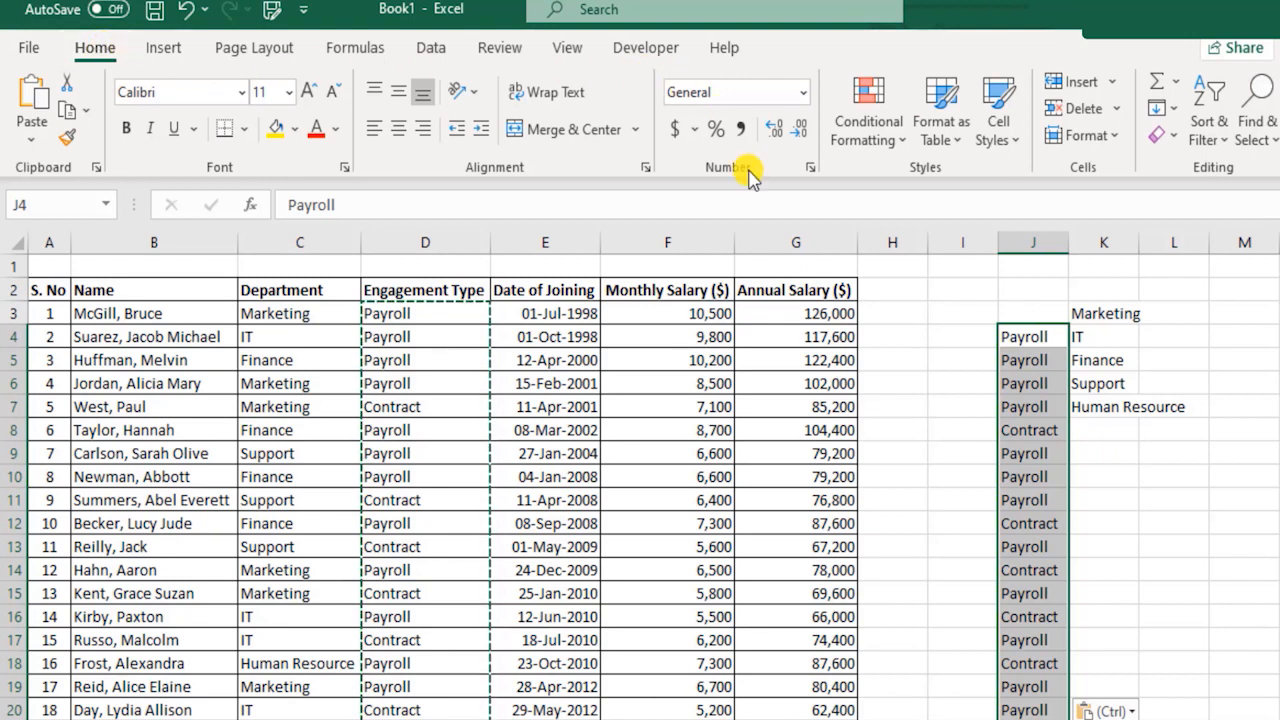
click(430, 48)
click(888, 108)
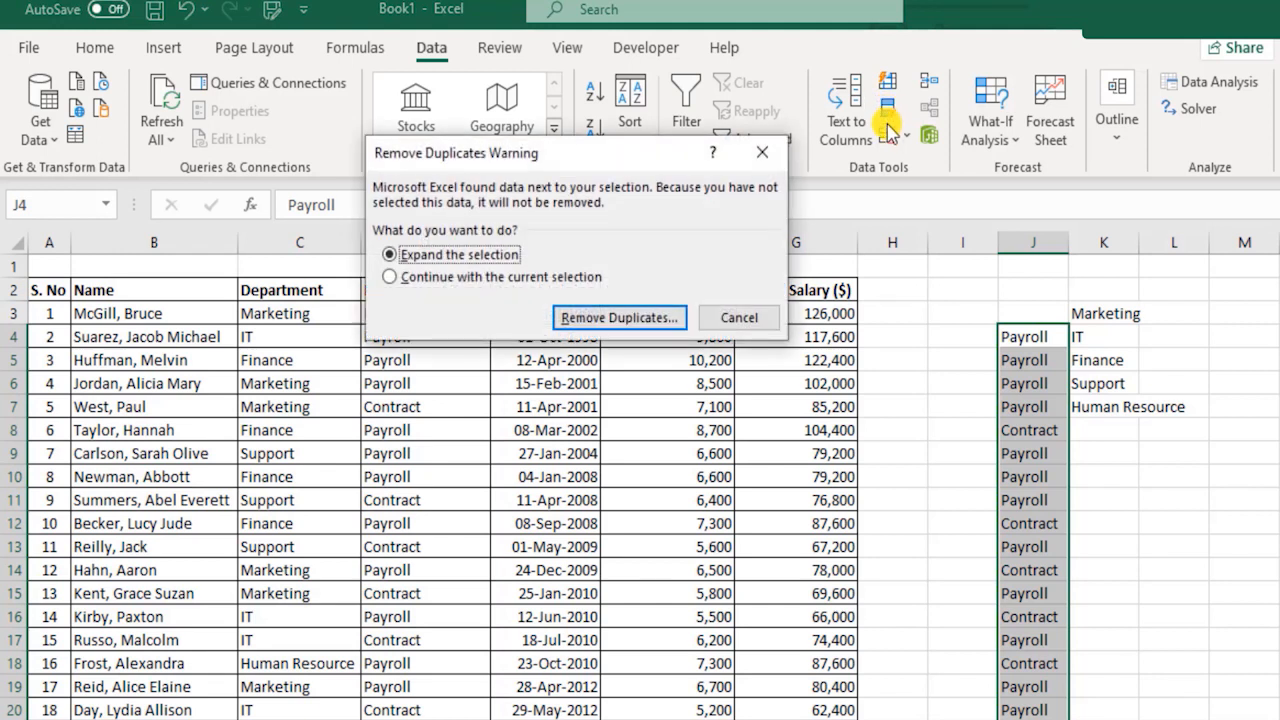
click(471, 277)
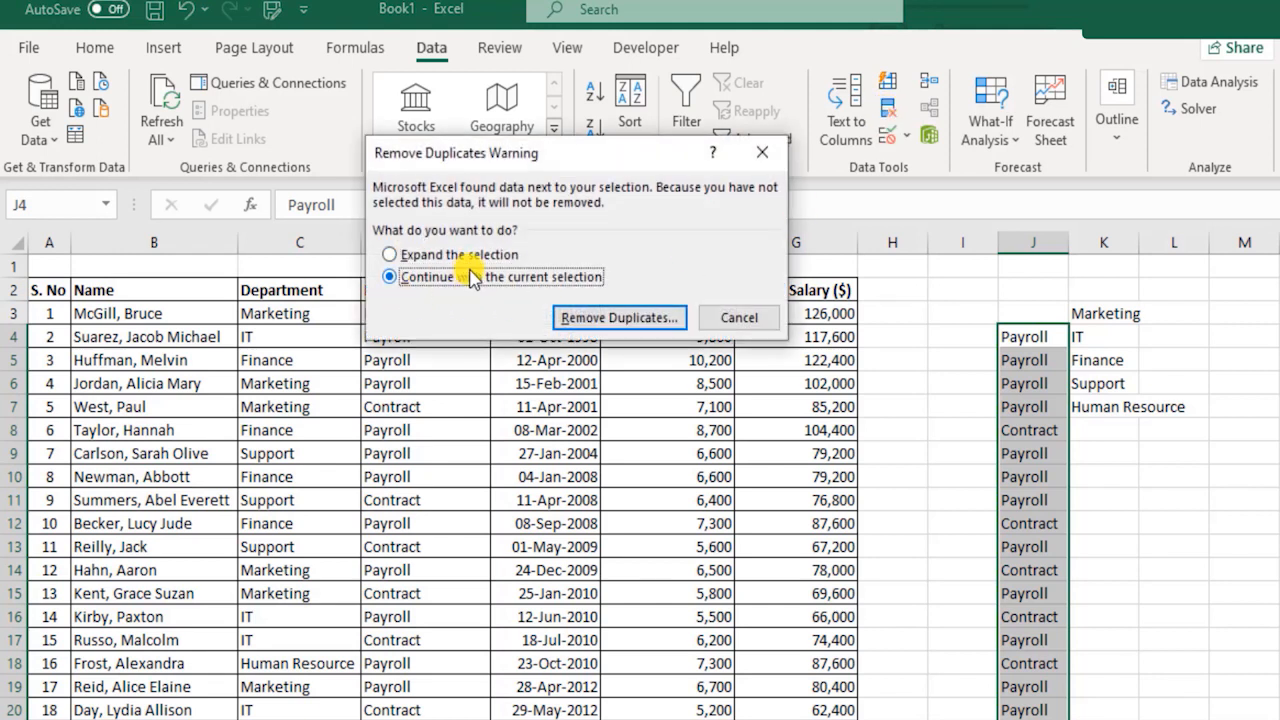
click(621, 318)
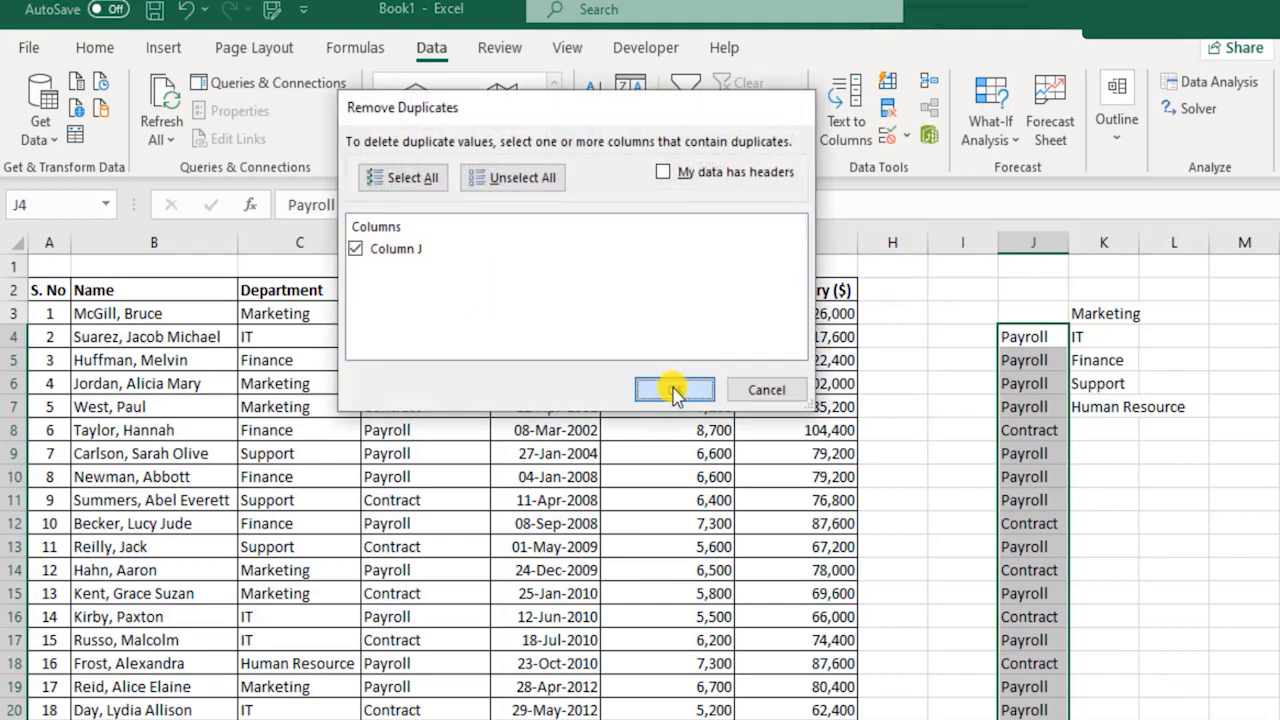
click(674, 386)
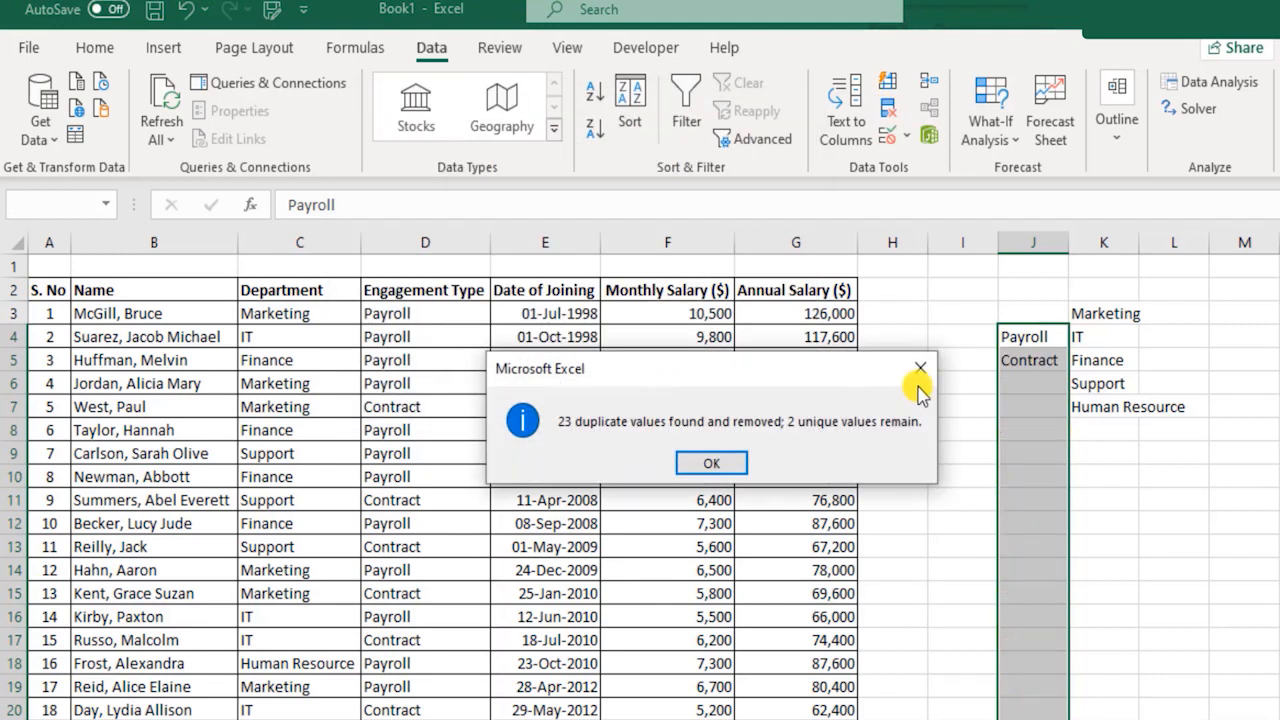
click(711, 463)
scroll(994, 463, down, 6)
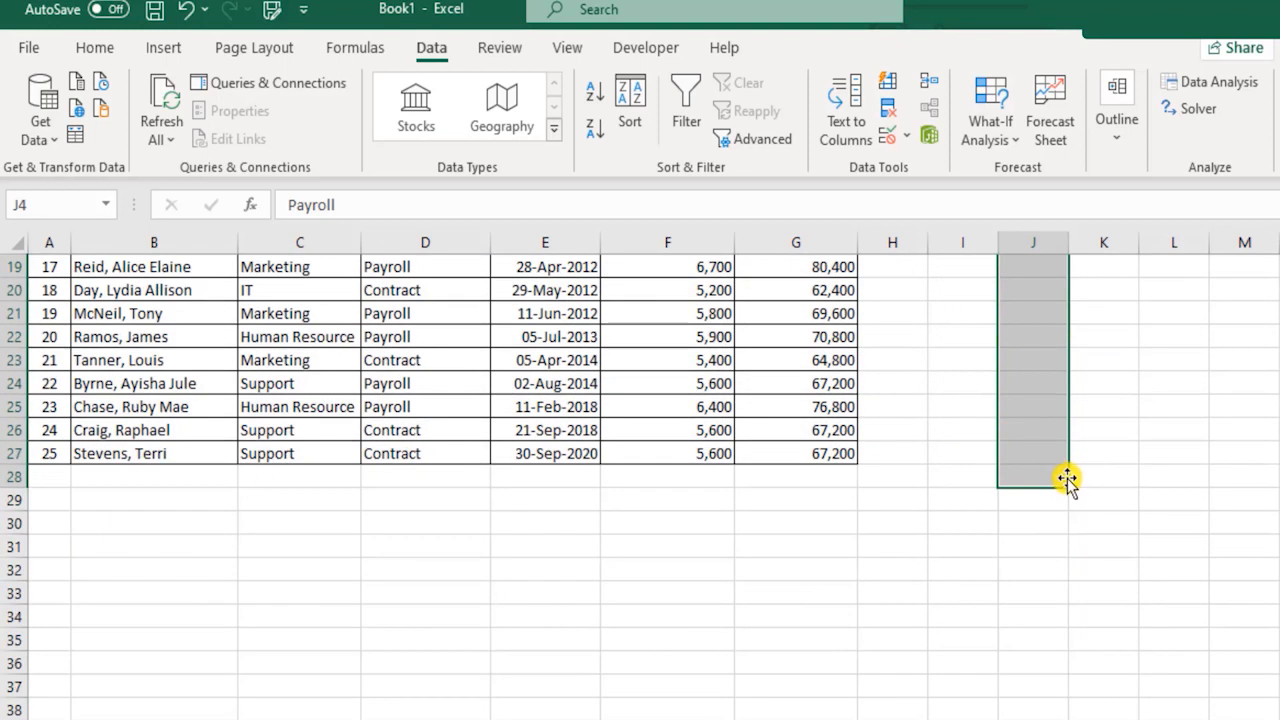
scroll(1046, 420, up, 6)
click(985, 336)
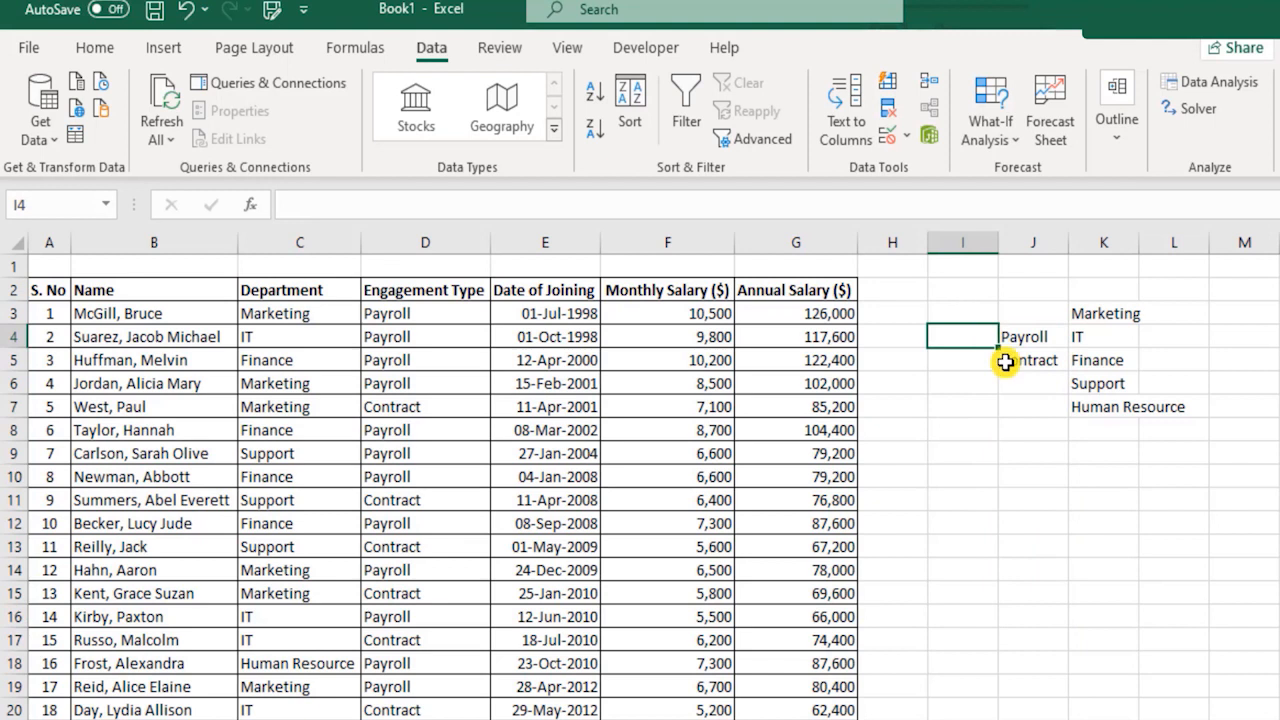
Step: Start a UNIQUE formula in cell J9, replacing the mistakenly chosen UNICHAR function
click(1100, 484)
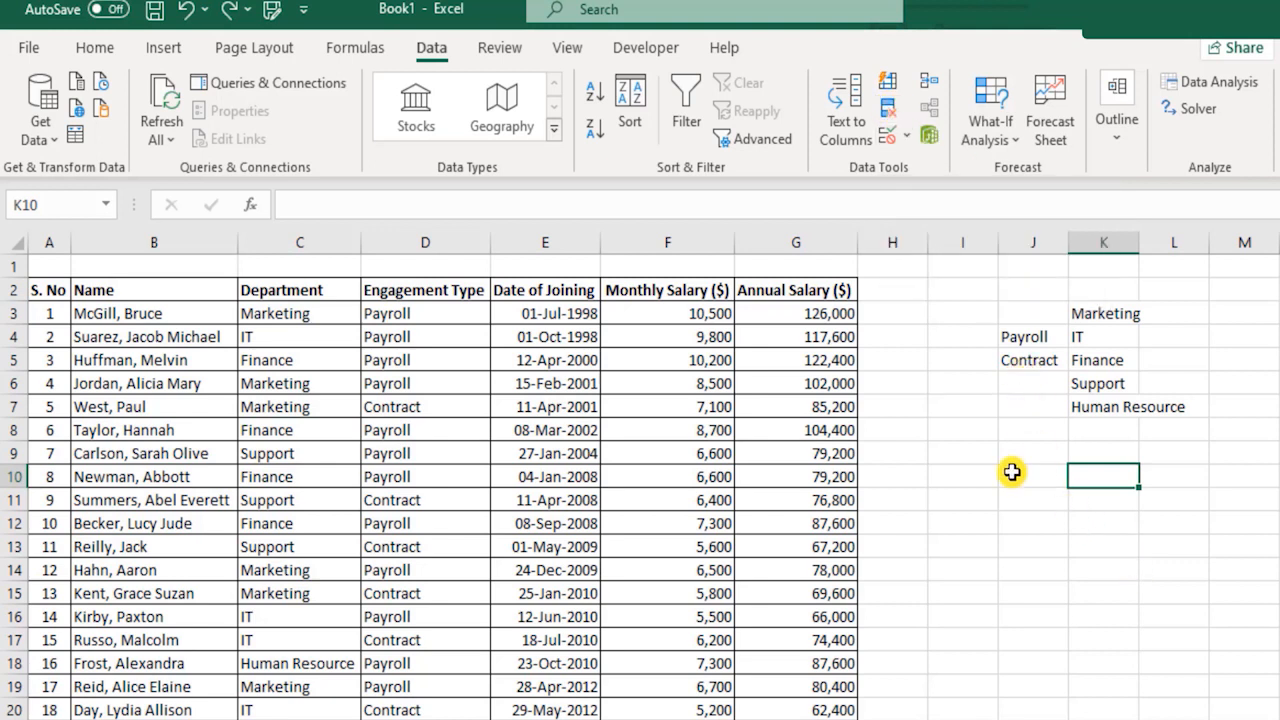
click(1035, 452)
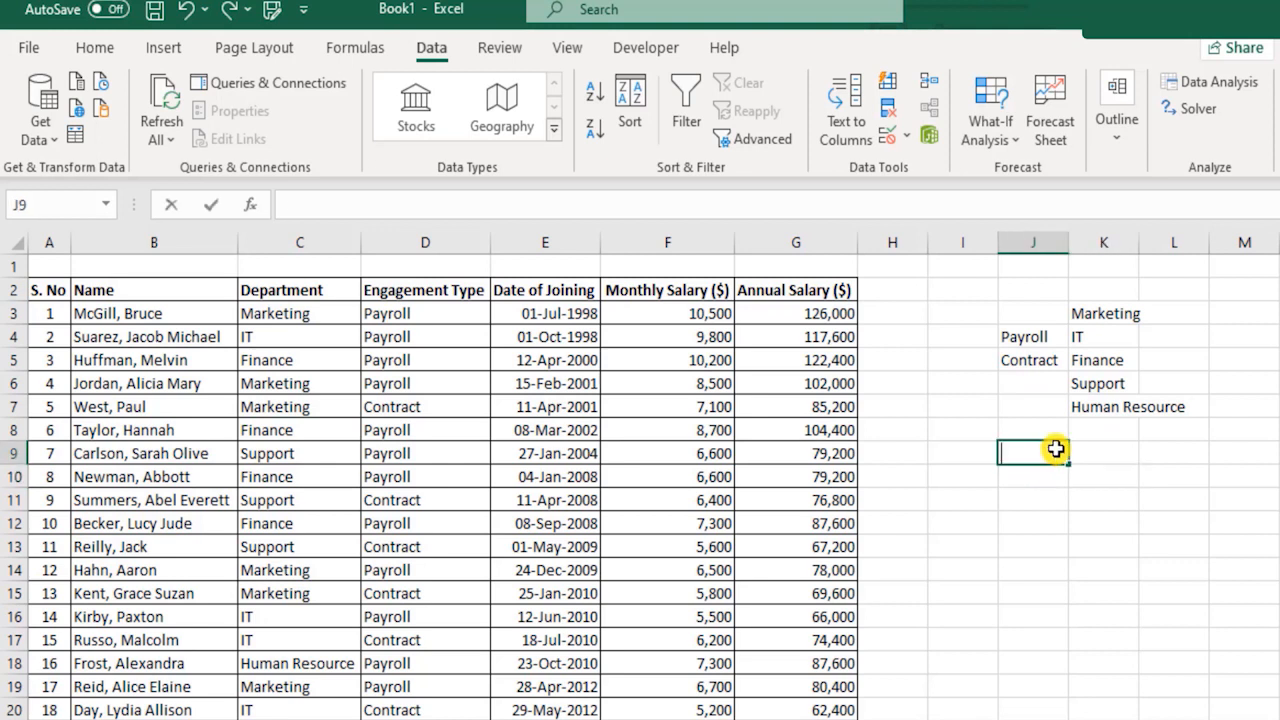
text(=uni)
key(Tab)
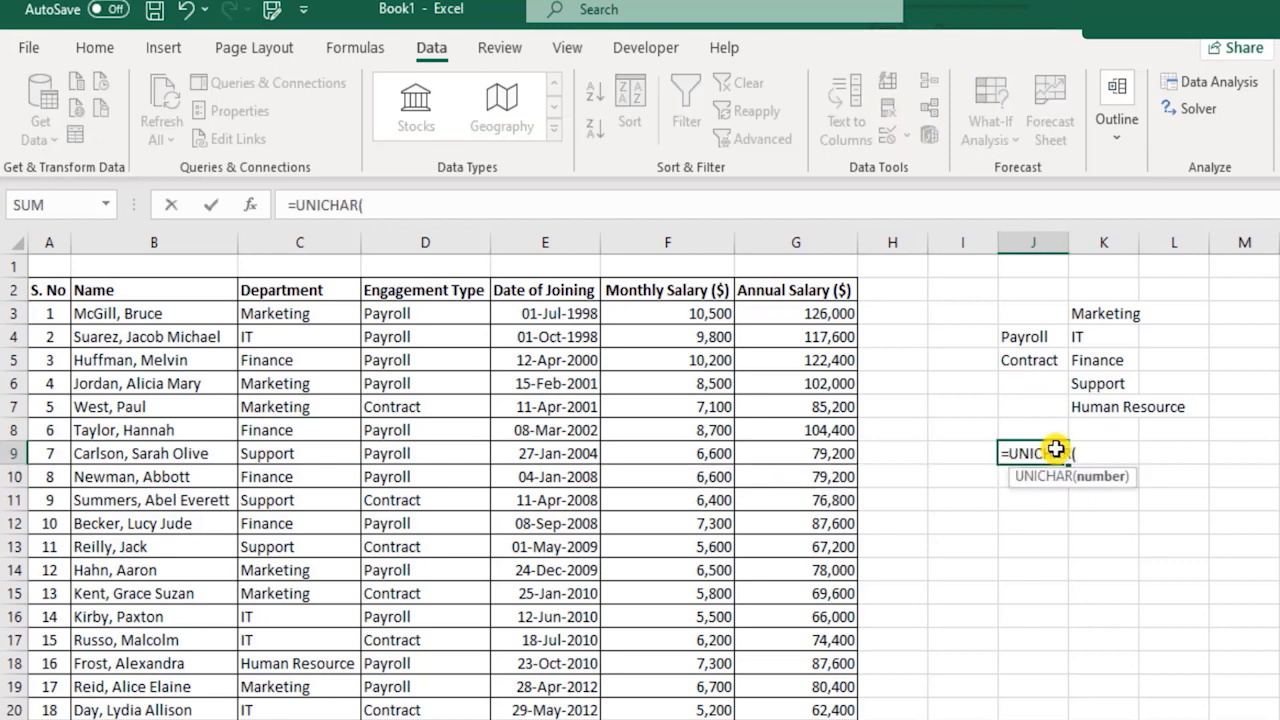
key(BackSpace)
key(BackSpace)
key(BackSpace)
key(BackSpace)
key(BackSpace)
key(Down)
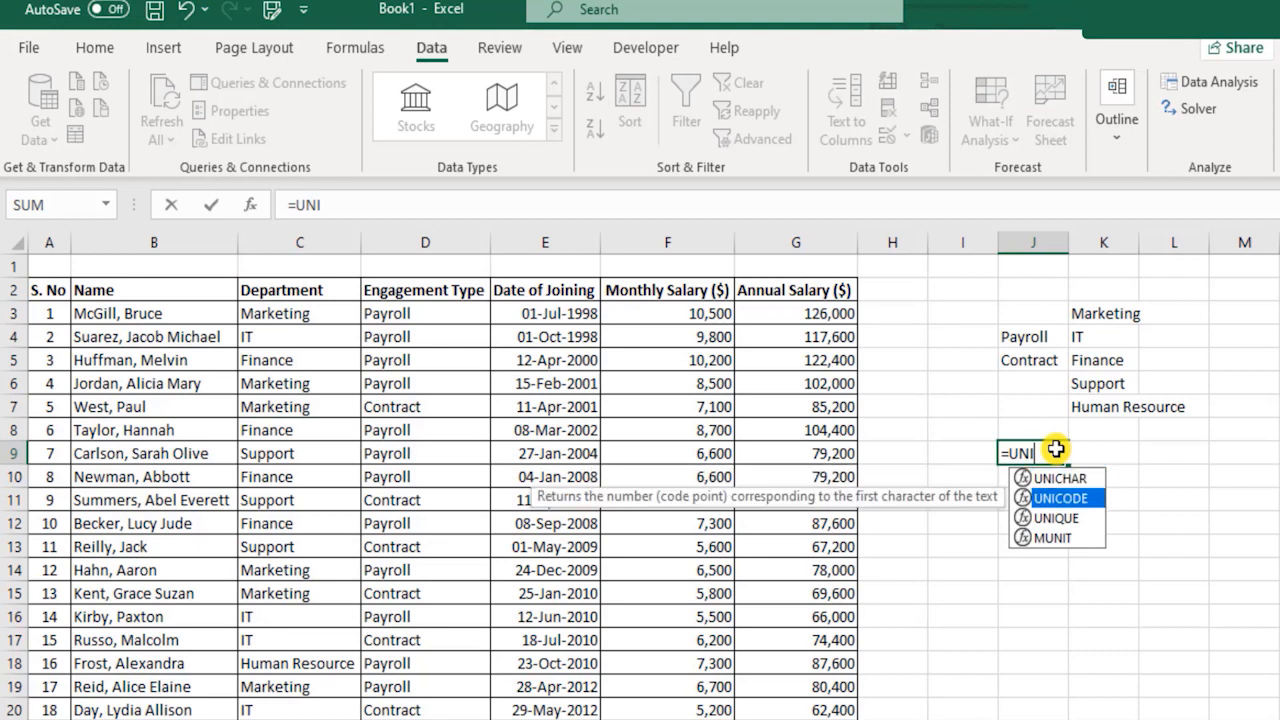
key(Down)
key(Tab)
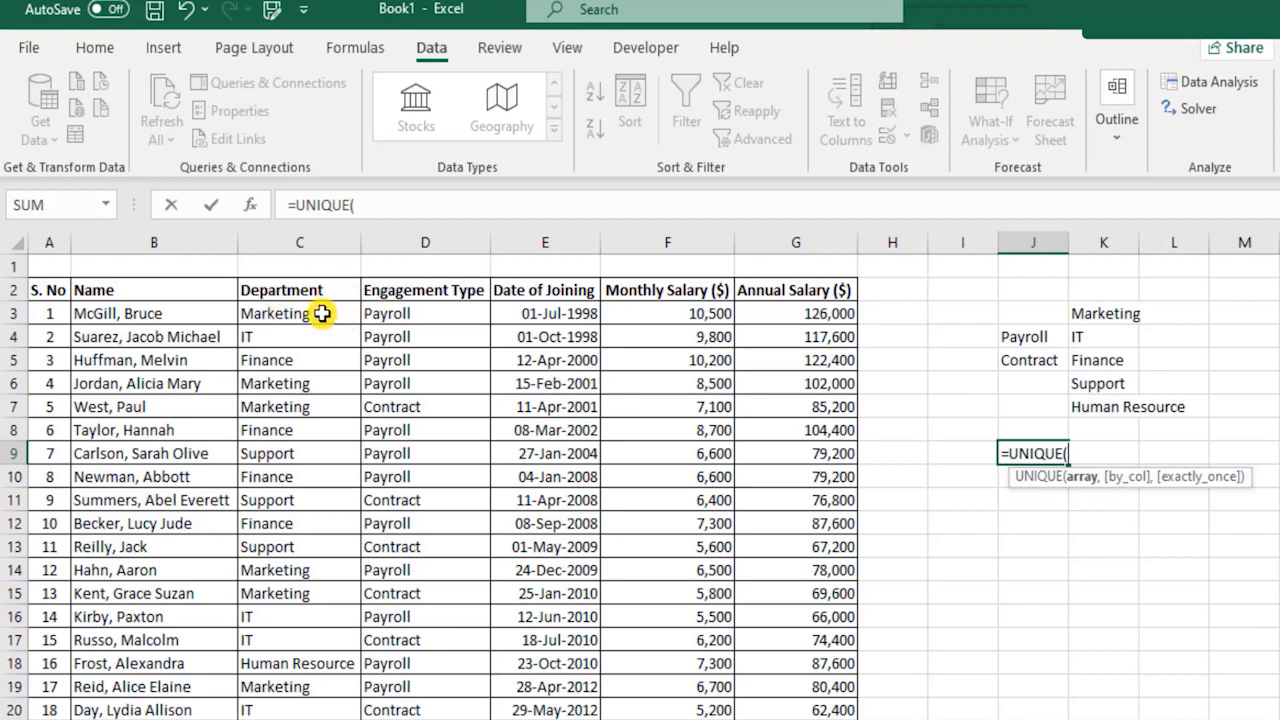
Step: Use the Engagement Type entries D3:D27 as the array and complete the formula =UNIQUE(D3:D27) in J9
drag(400, 313, 429, 689)
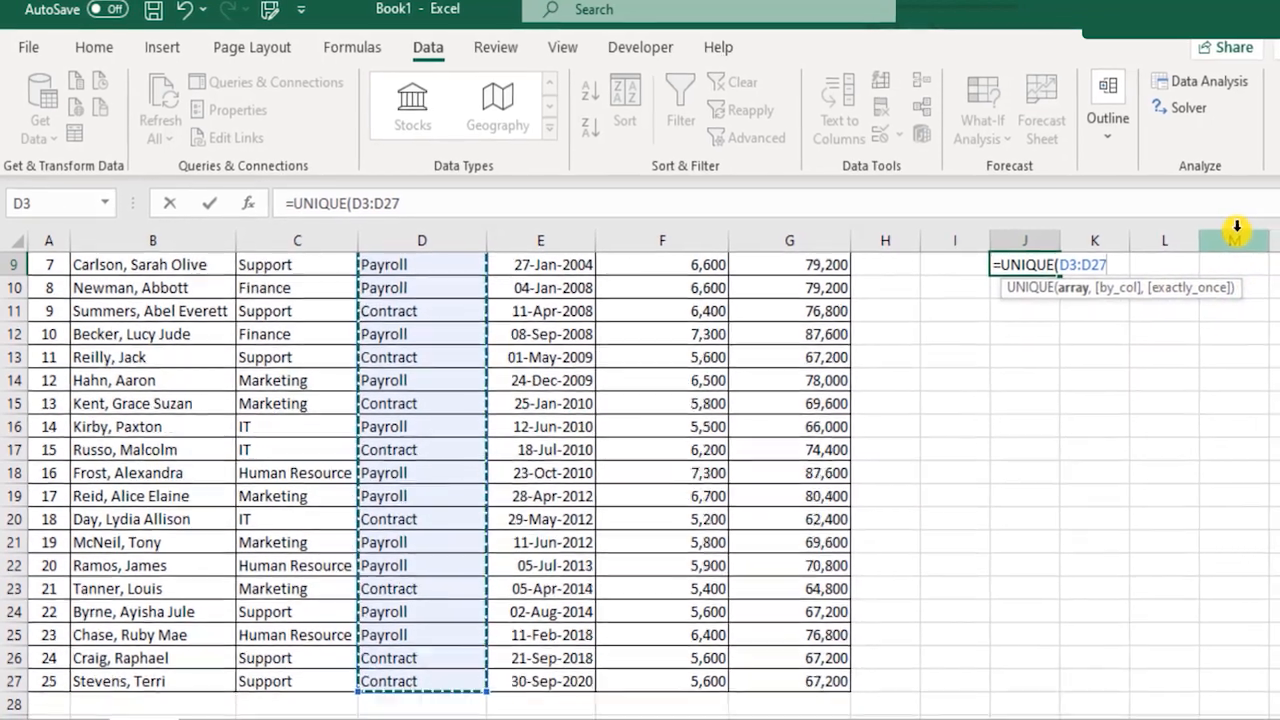
text(,)
key(BackSpace)
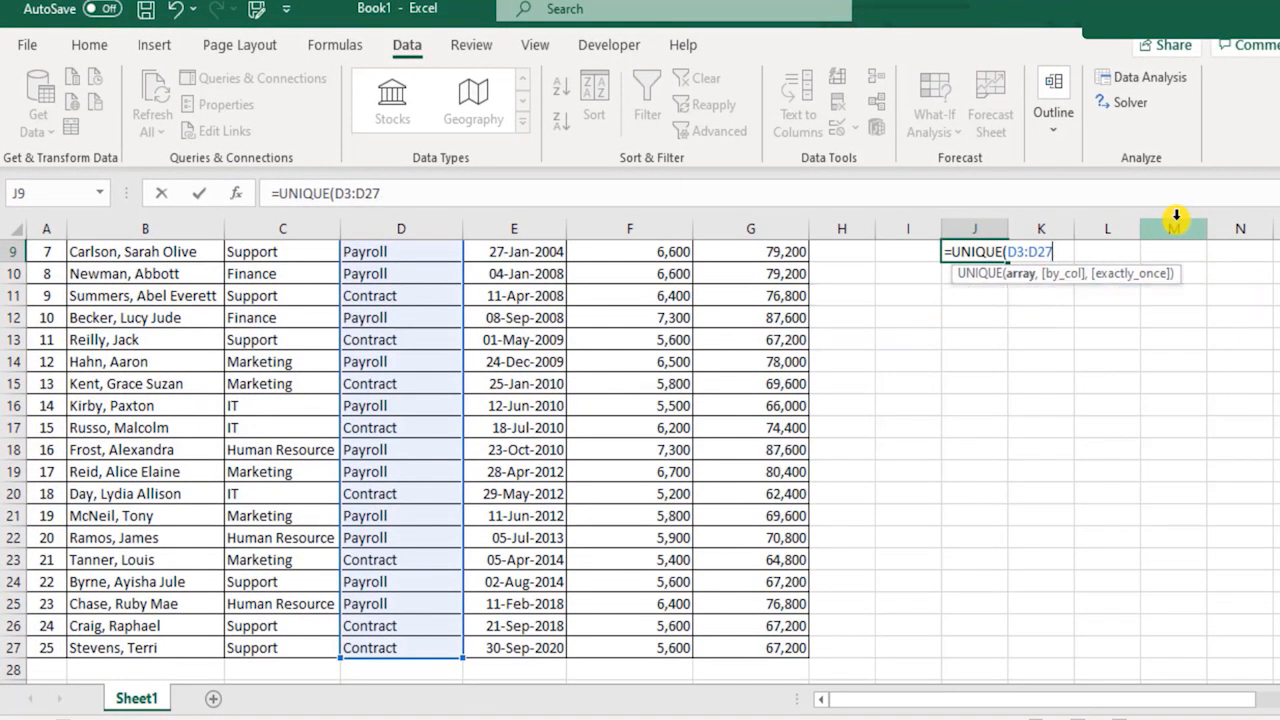
key(Return)
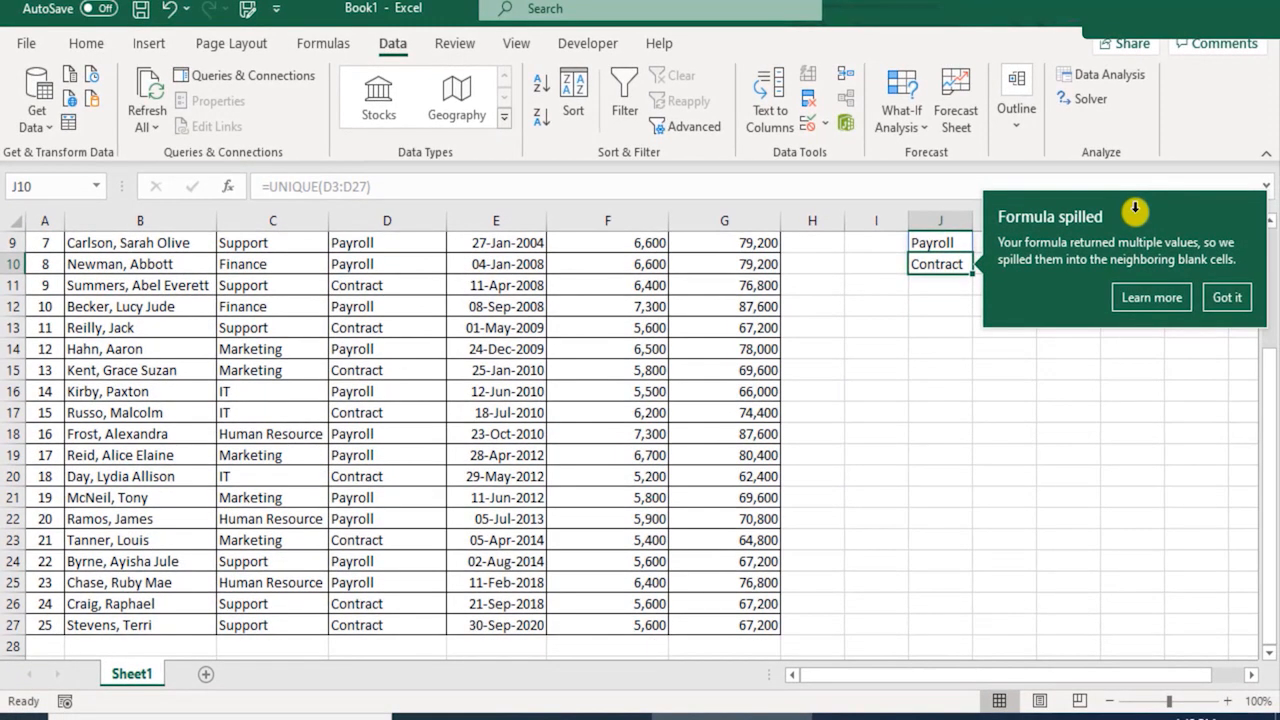
click(1227, 296)
scroll(1007, 447, up, 3)
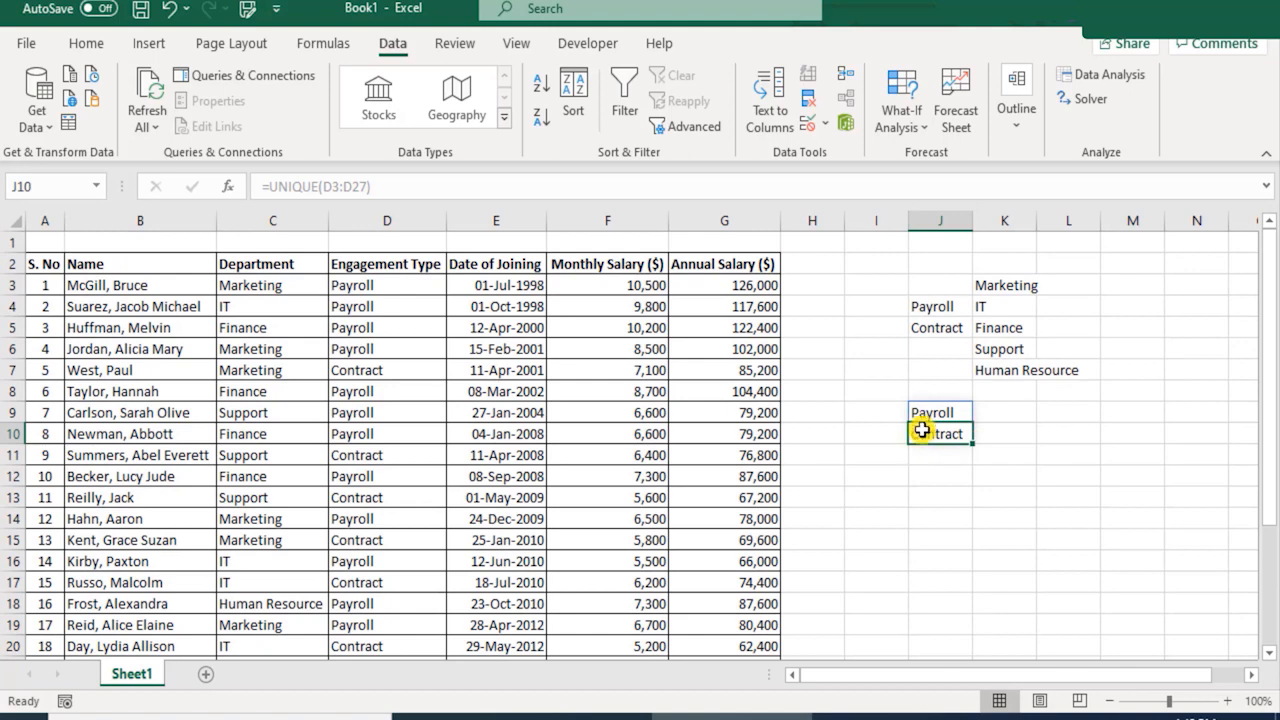
Step: Examine the UNIQUE formula in cell J9 and compare it with the spilled result cell J10
click(1141, 409)
click(980, 416)
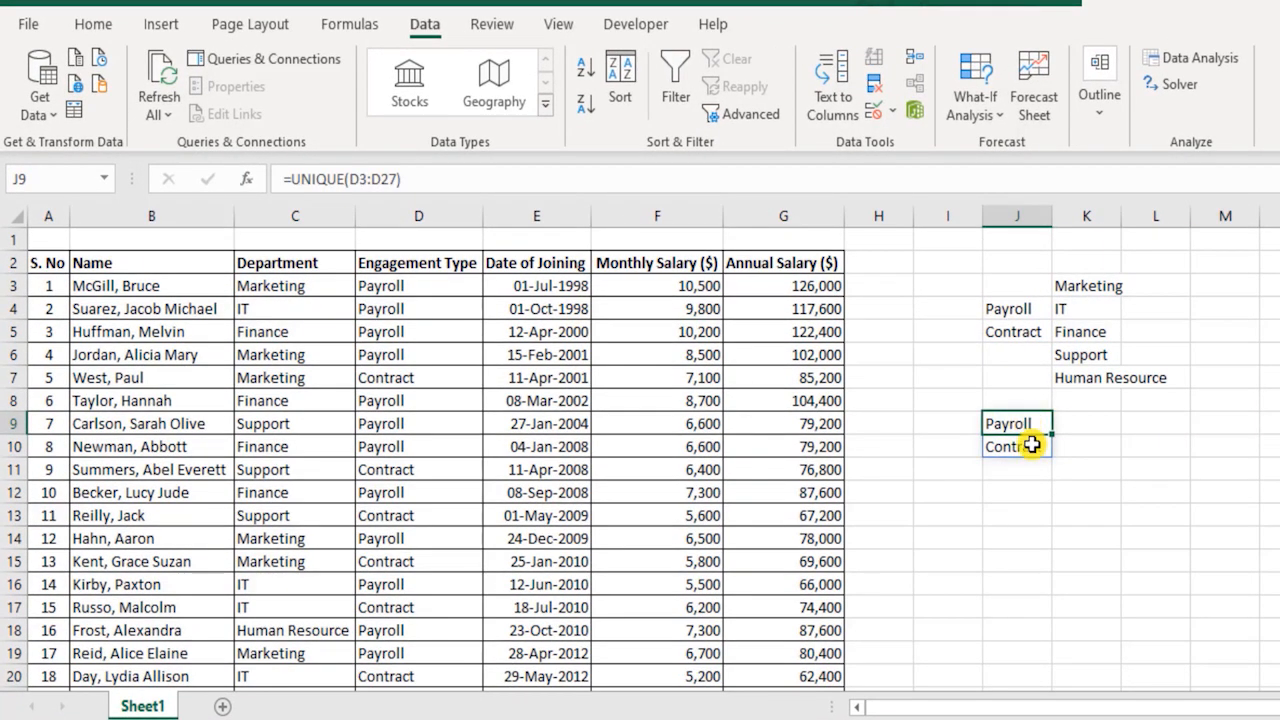
click(1035, 440)
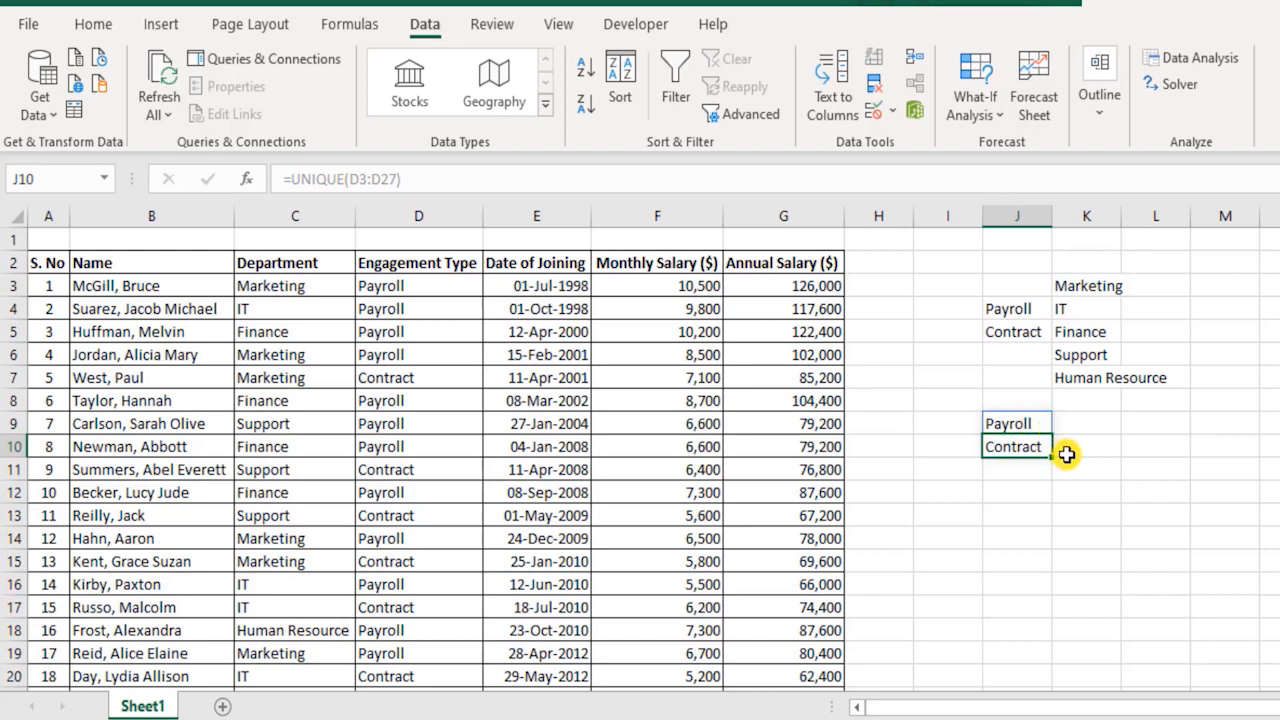
click(1088, 446)
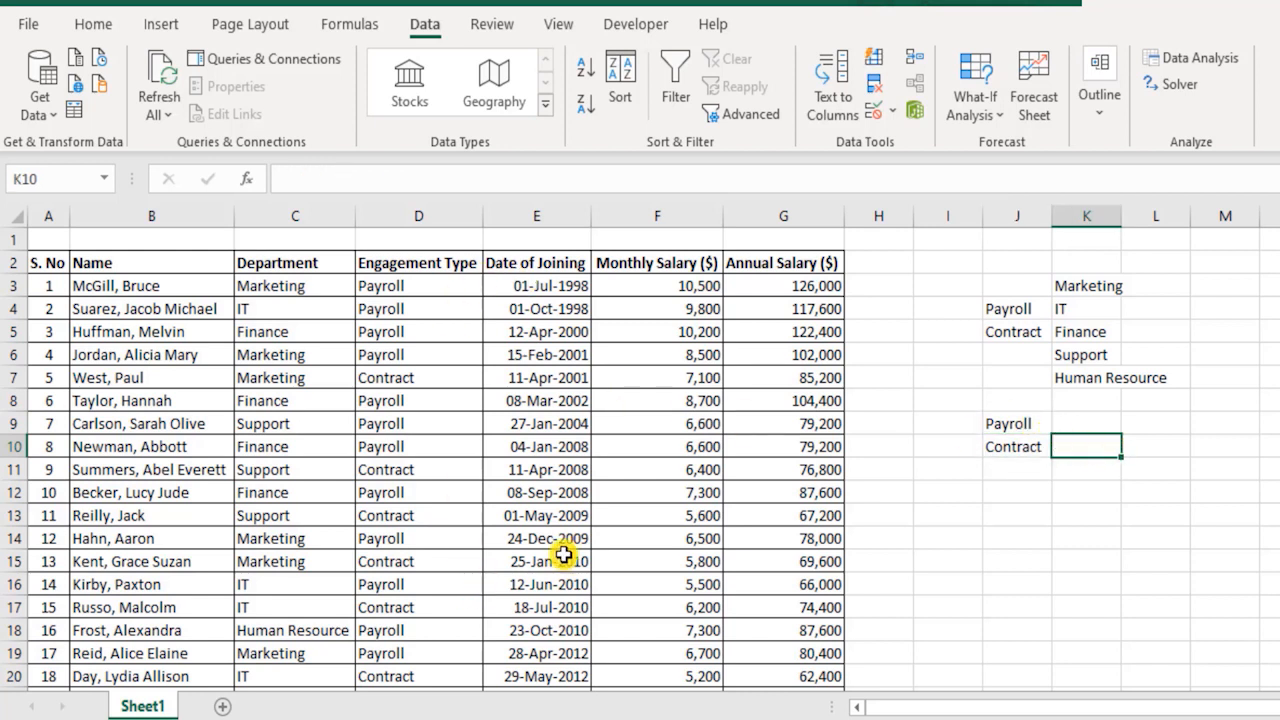
click(1035, 423)
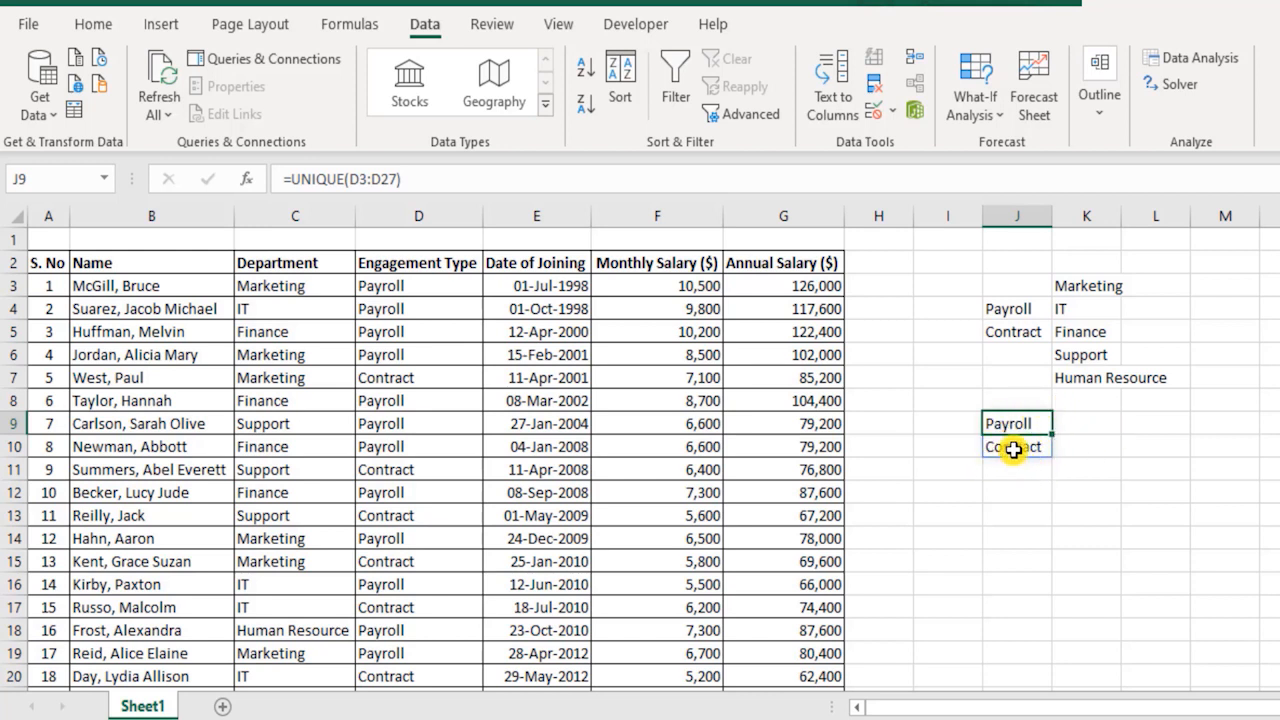
drag(1014, 443, 1014, 503)
click(1026, 490)
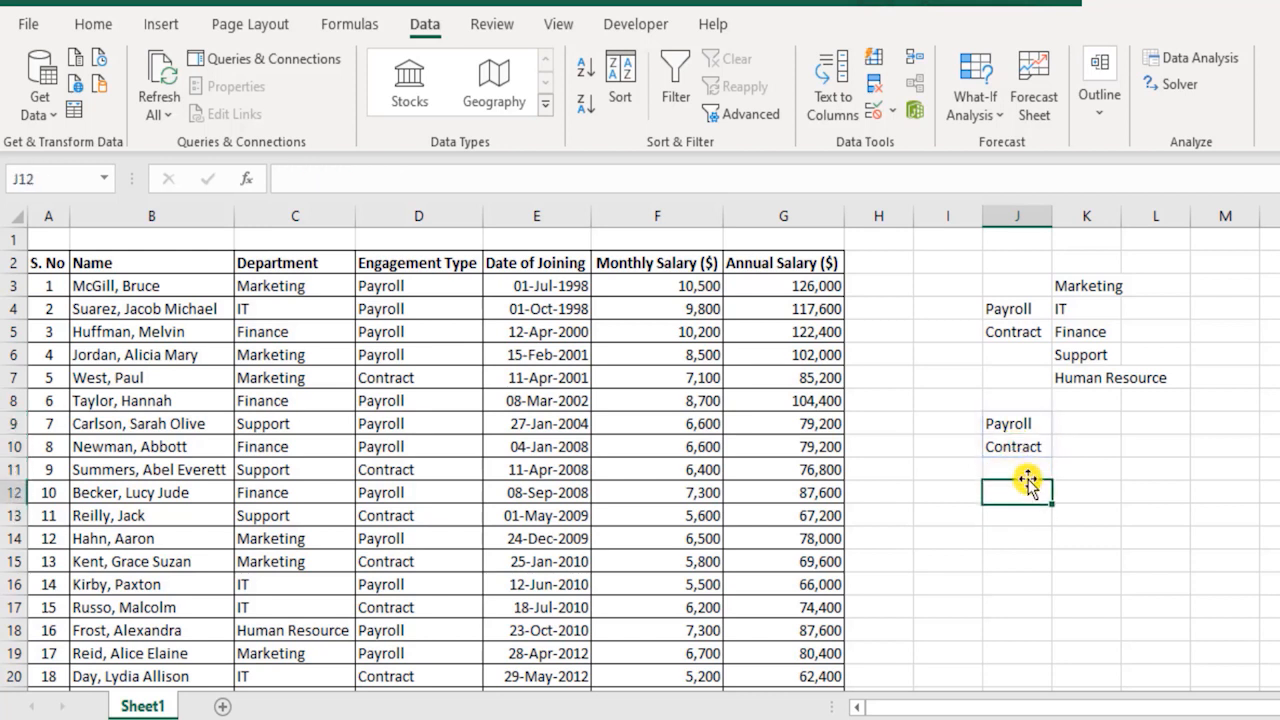
click(1026, 445)
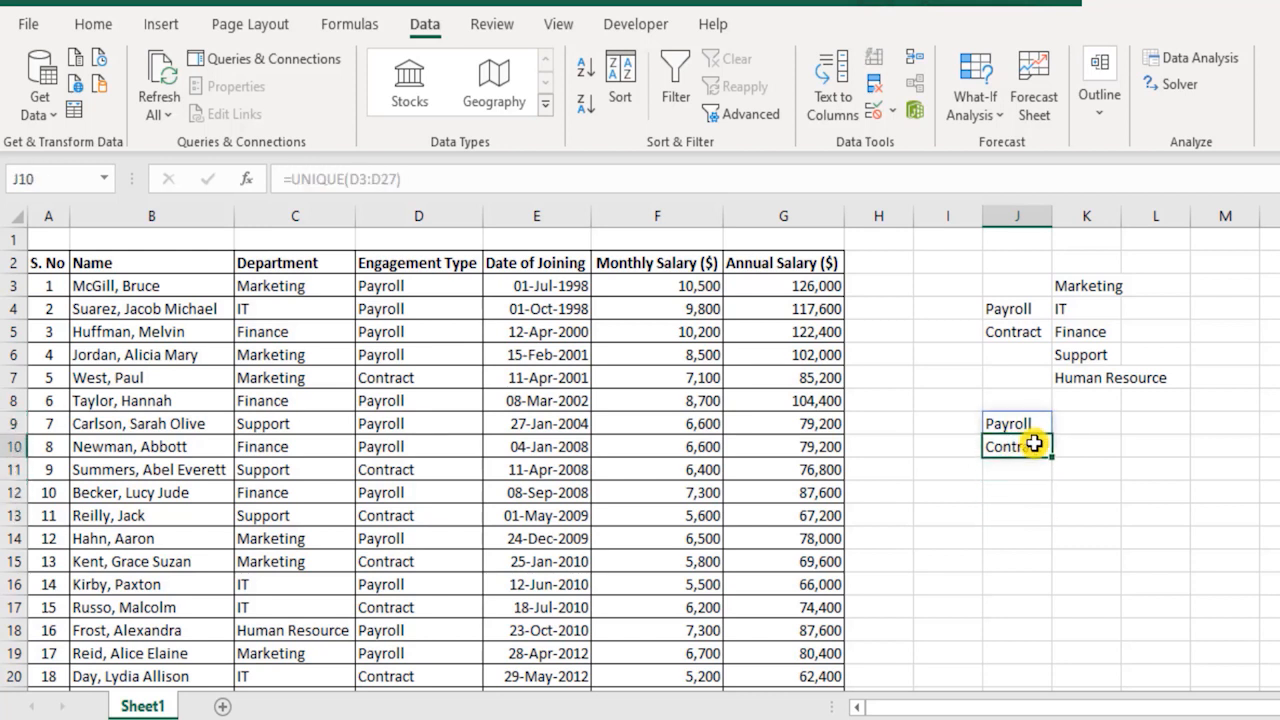
Step: Try overwriting the spilled cell J10 with fds, and undo that entry after checking J9
double_click(1030, 449)
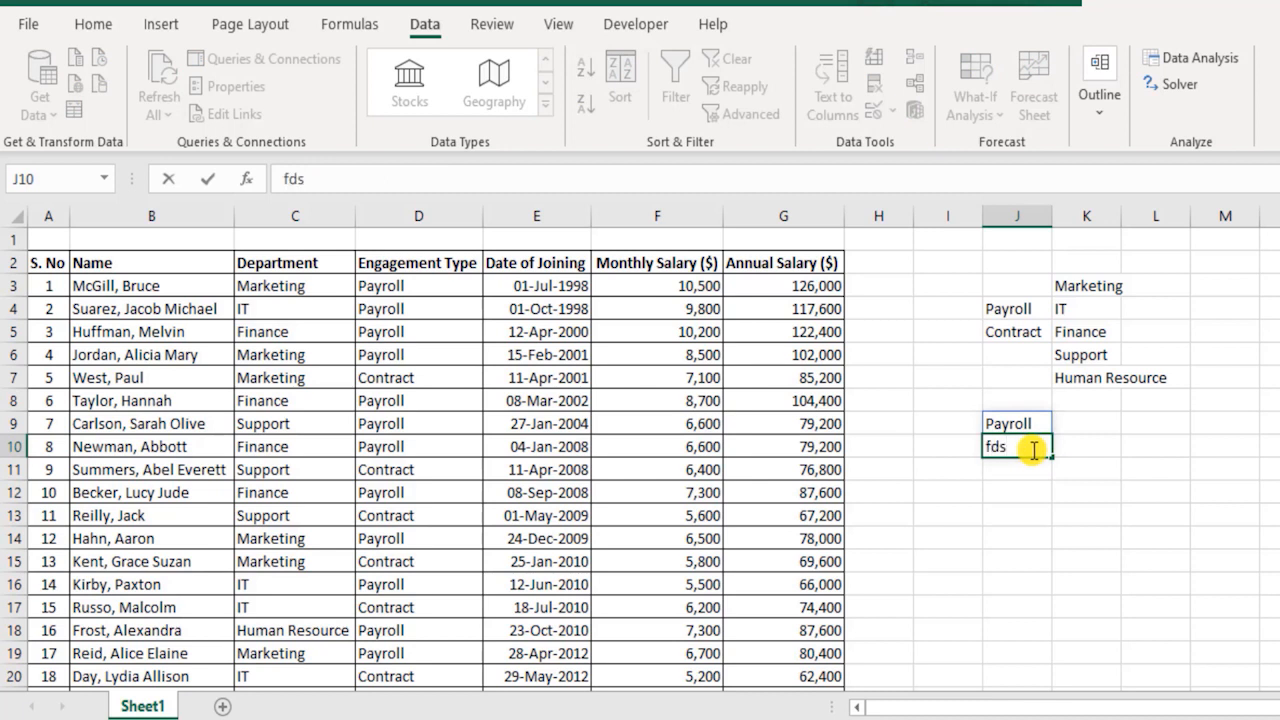
text(fds)
key(Return)
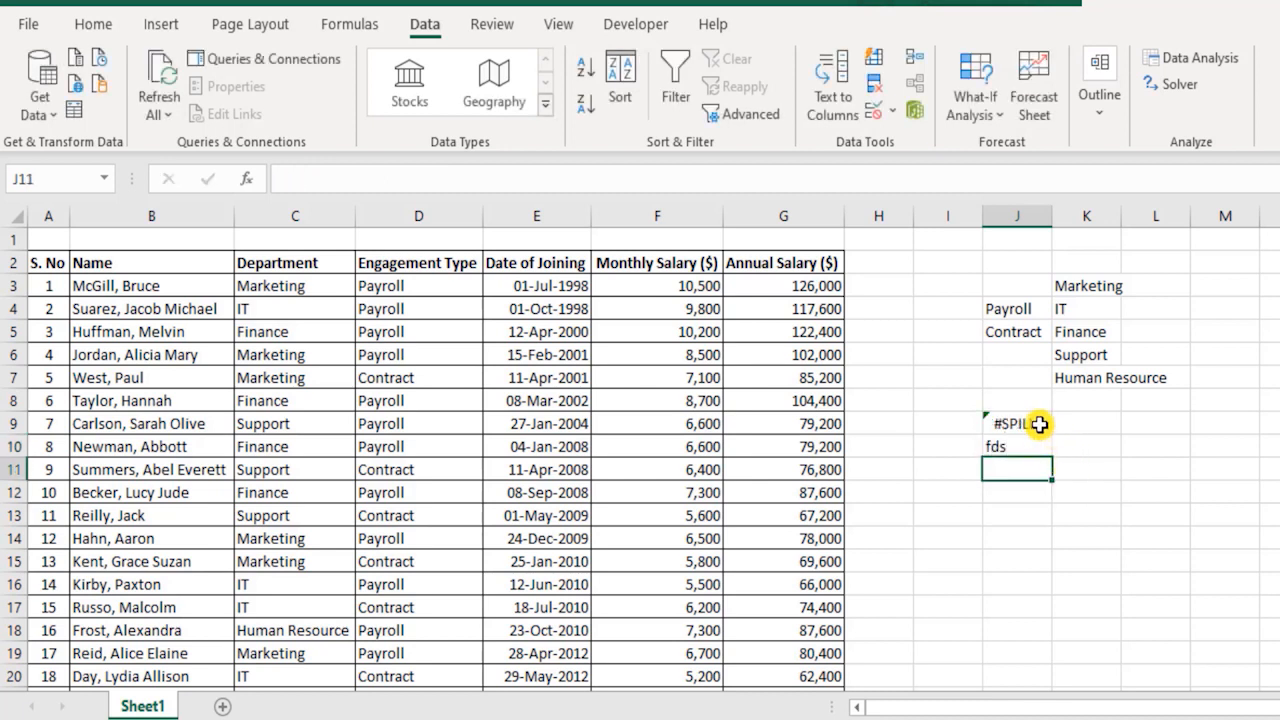
click(1040, 424)
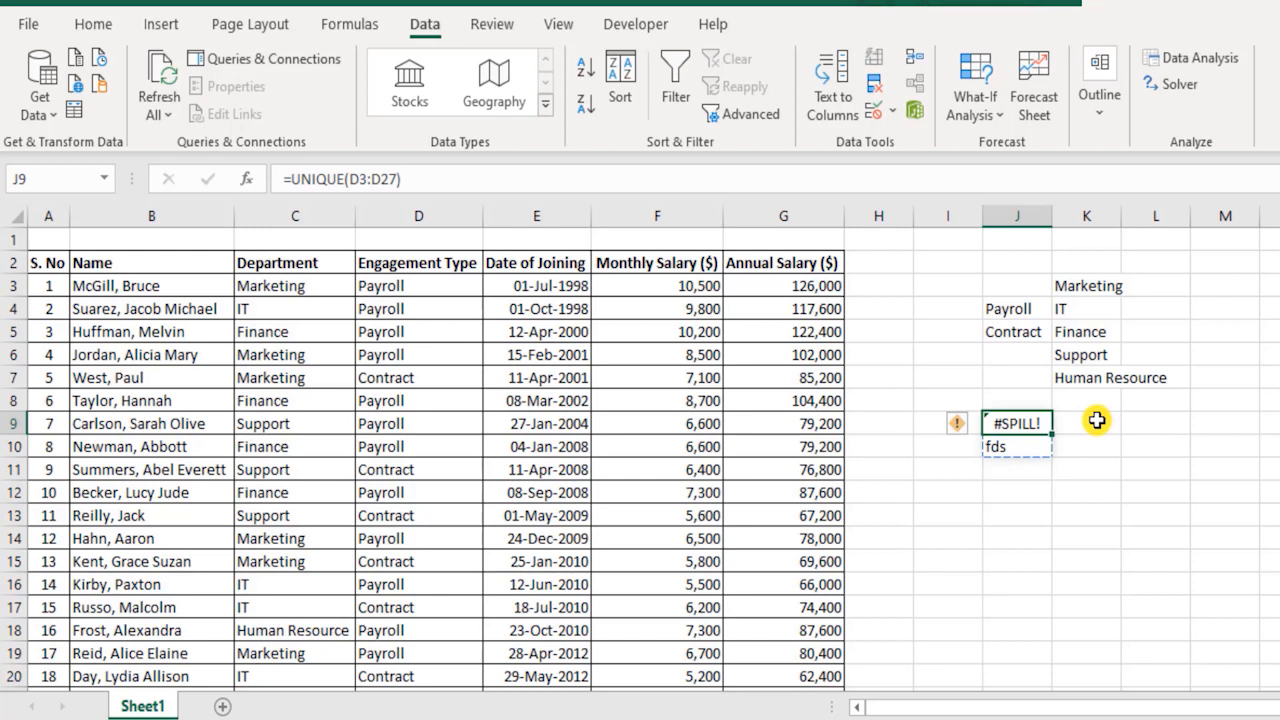
key(ctrl+z)
Step: Inspect the function arguments and referenced range of the UNIQUE formula in cell J9
click(986, 423)
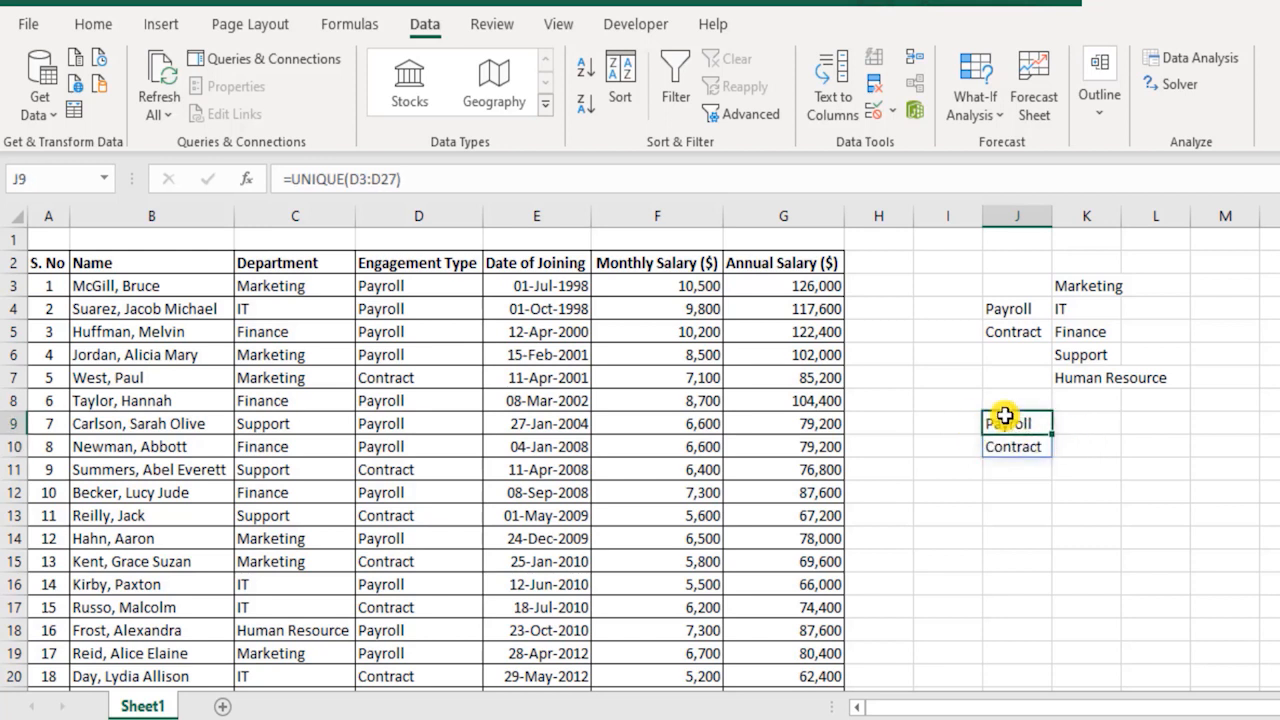
double_click(986, 423)
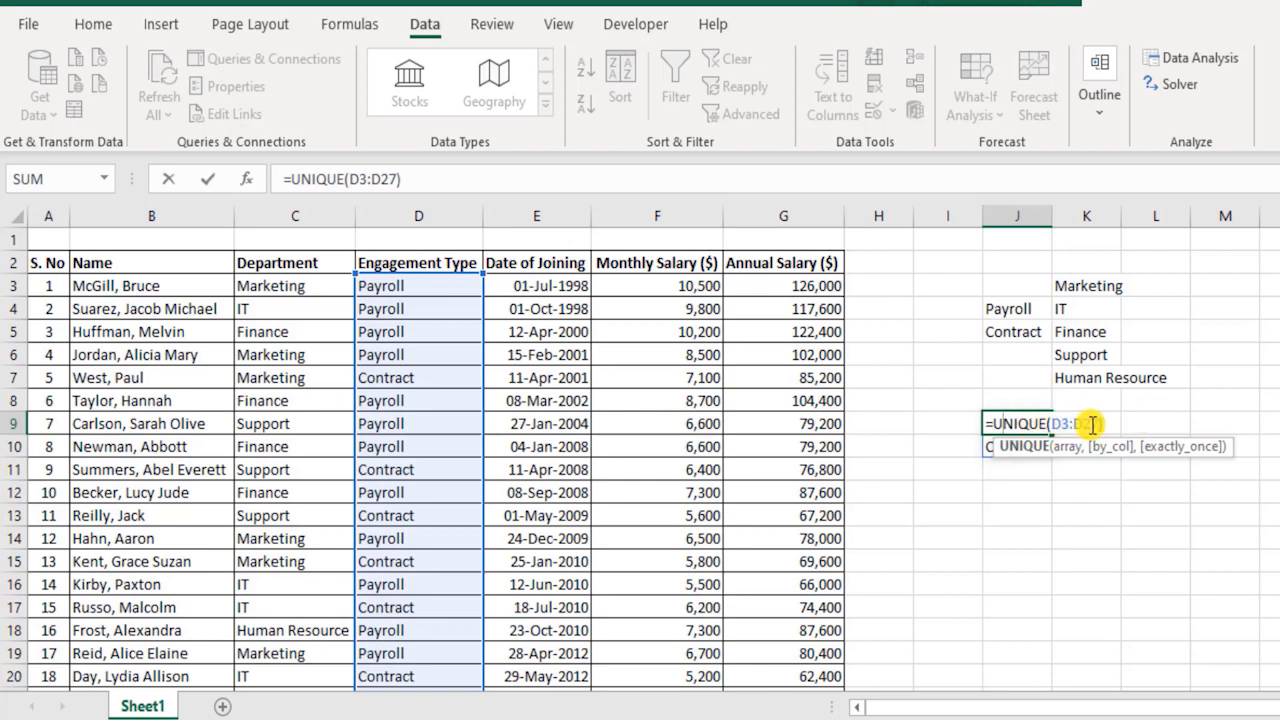
key(Escape)
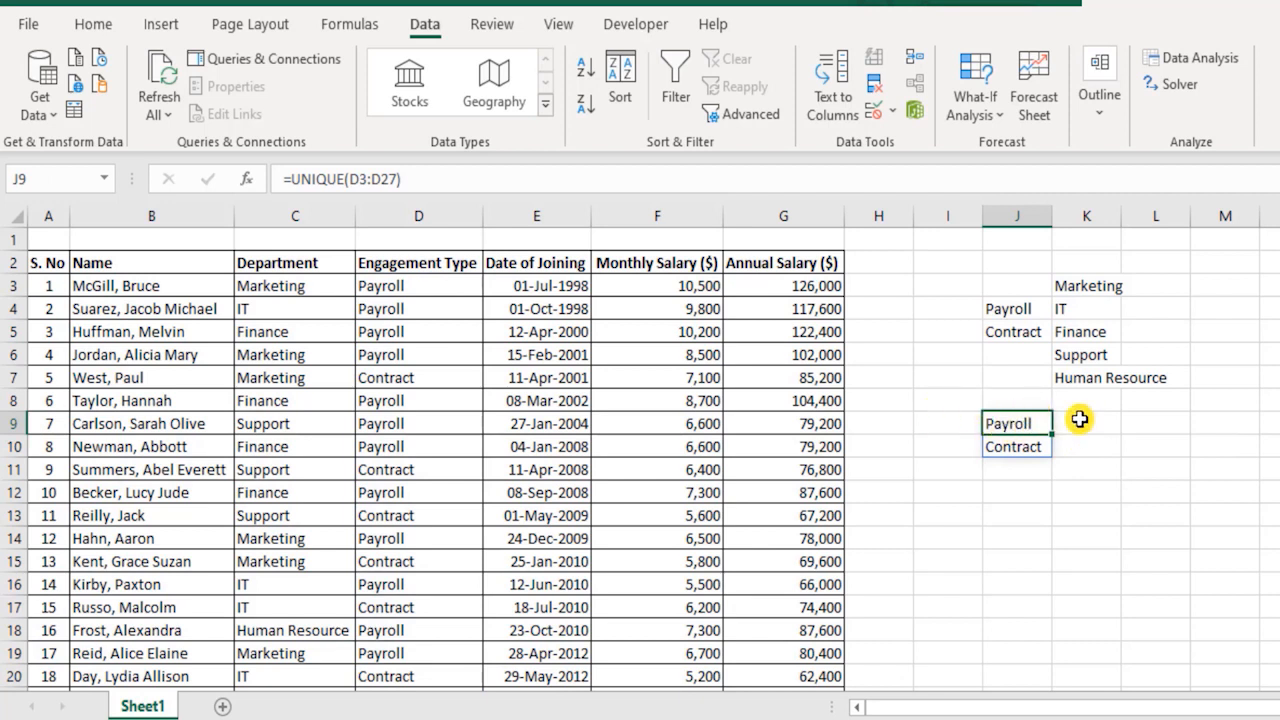
Step: Compare the spilled cell J10 and the cell below it with the UNIQUE formula in J9
click(1037, 447)
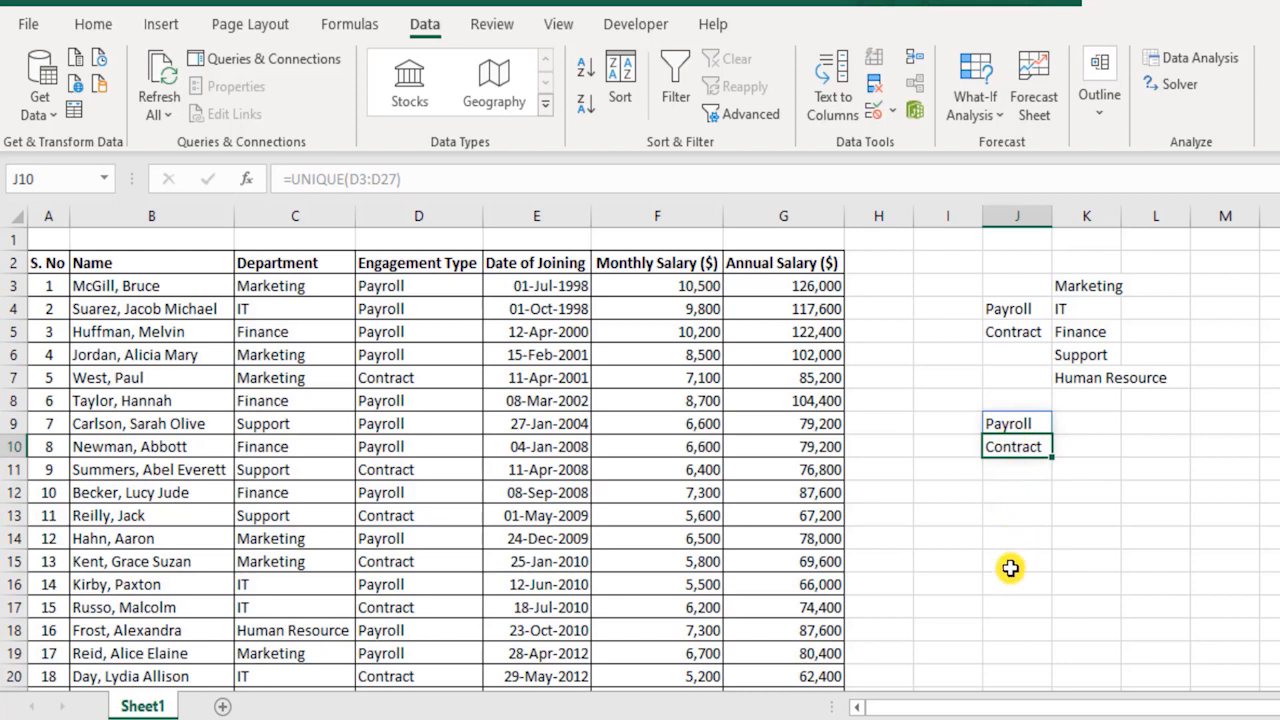
click(1017, 490)
click(1023, 420)
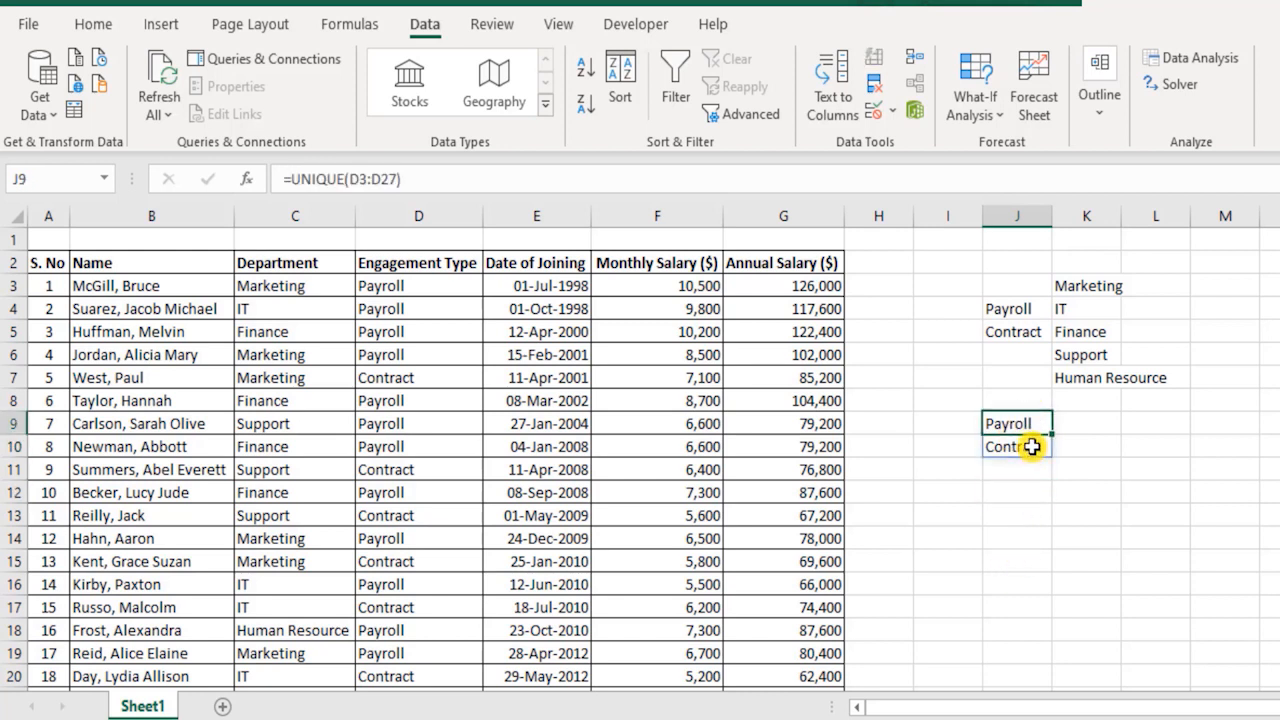
Step: Try overwriting the spilled cell J10 with regf, inspect J9, and clear the entry from J10
click(1031, 449)
text(regf)
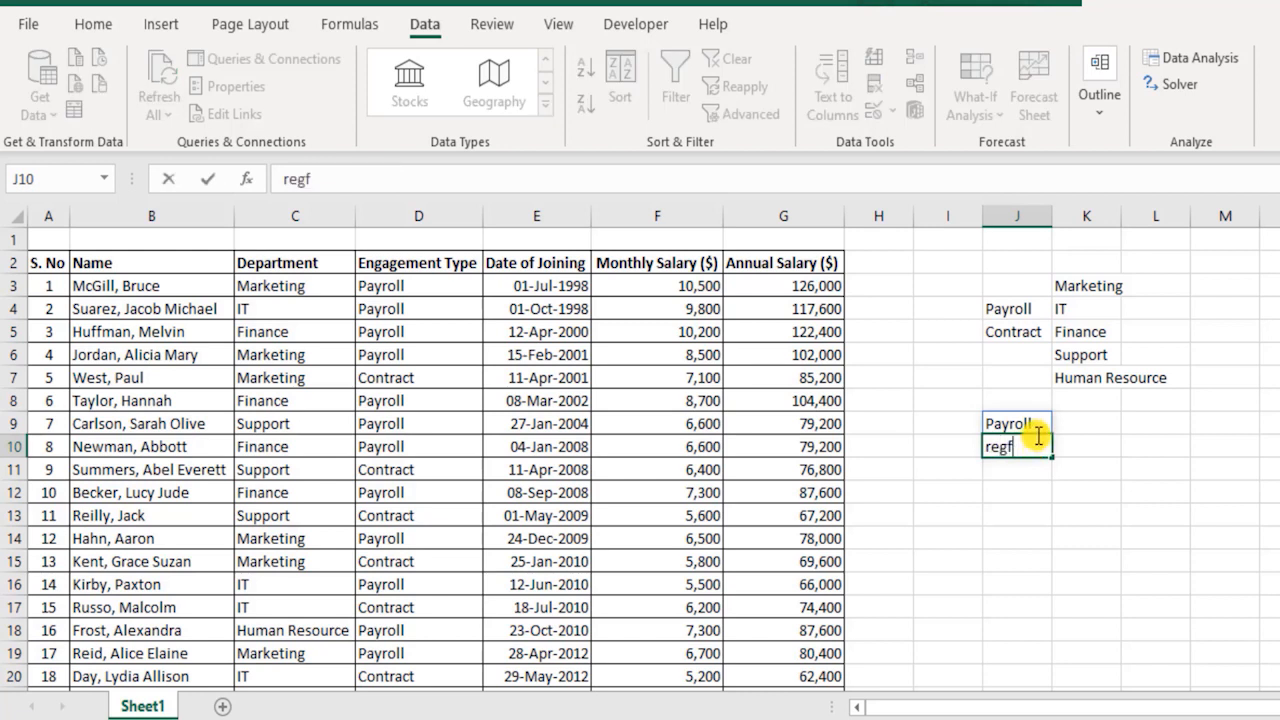
key(Return)
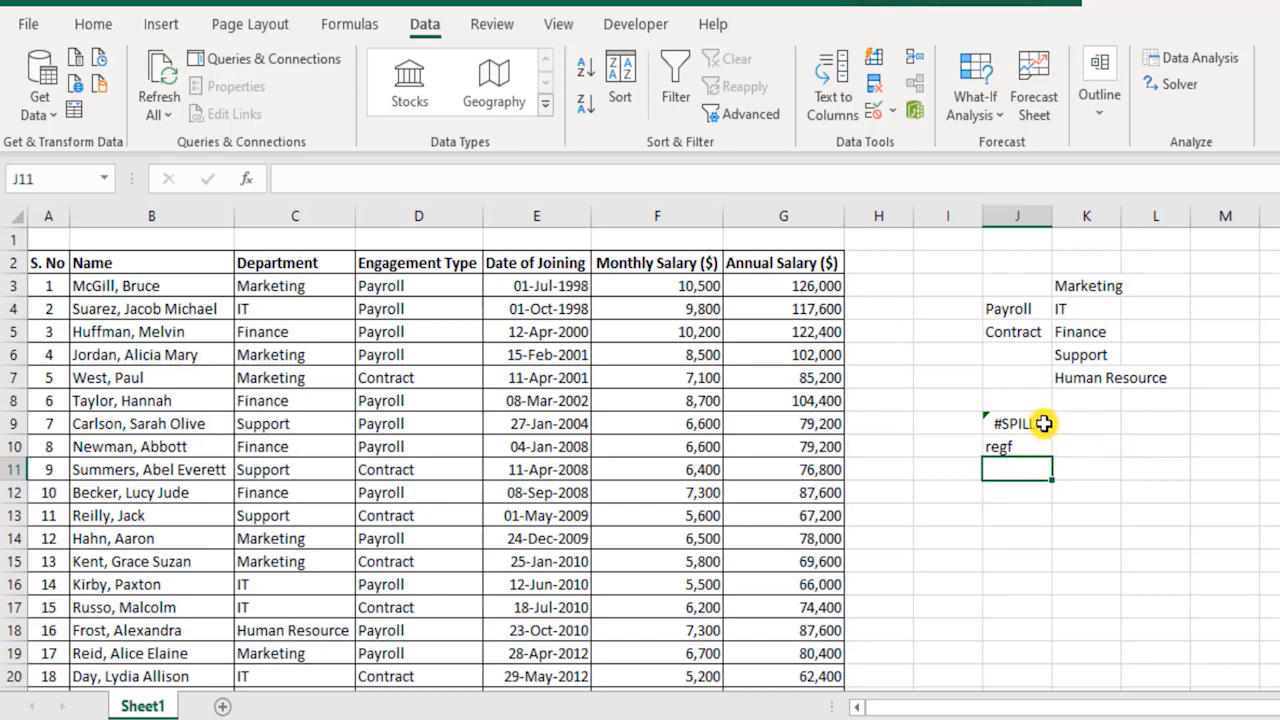
click(1043, 422)
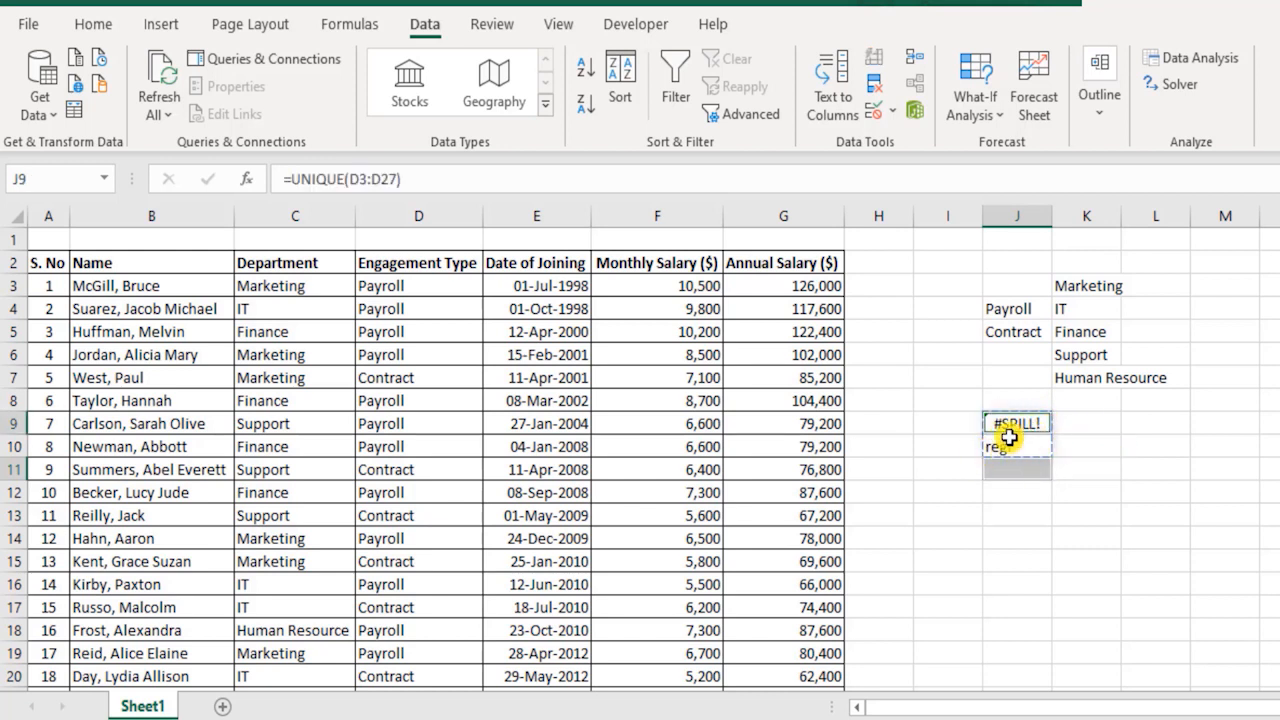
key(Down)
key(Delete)
key(Up)
key(Right)
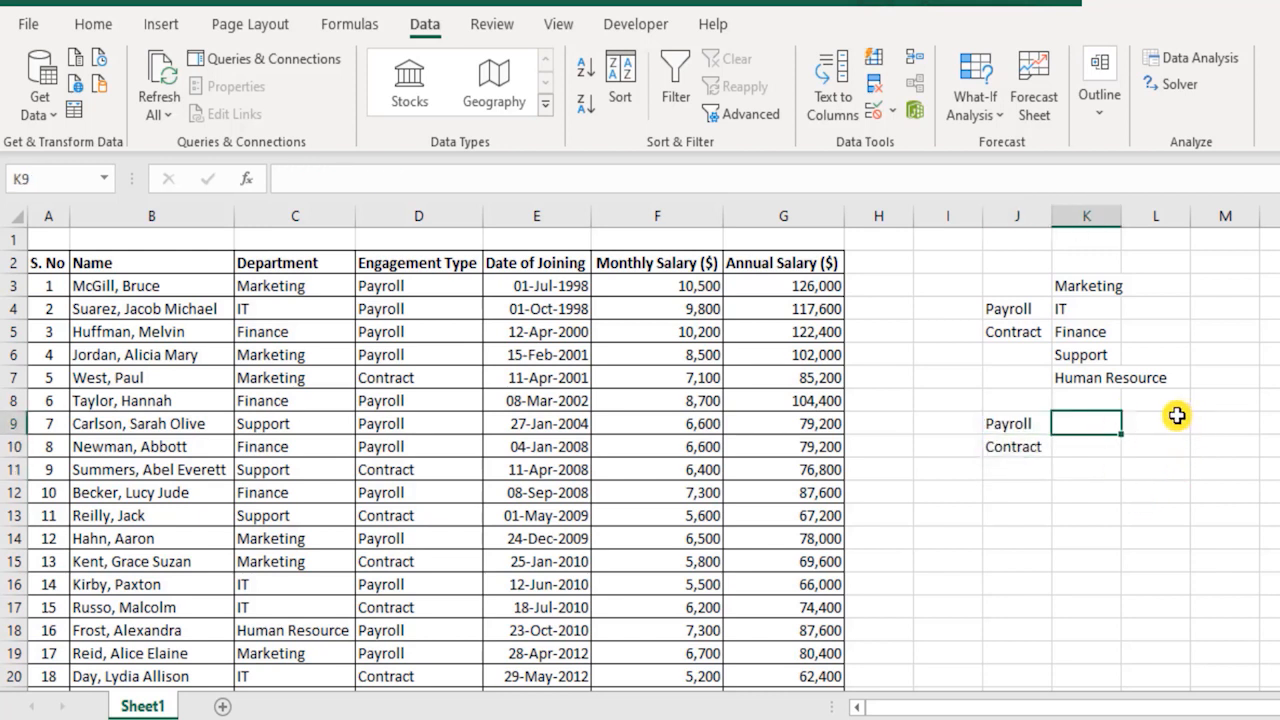
Step: Start a formula in cell L9 with the UNIQUE function
click(1140, 420)
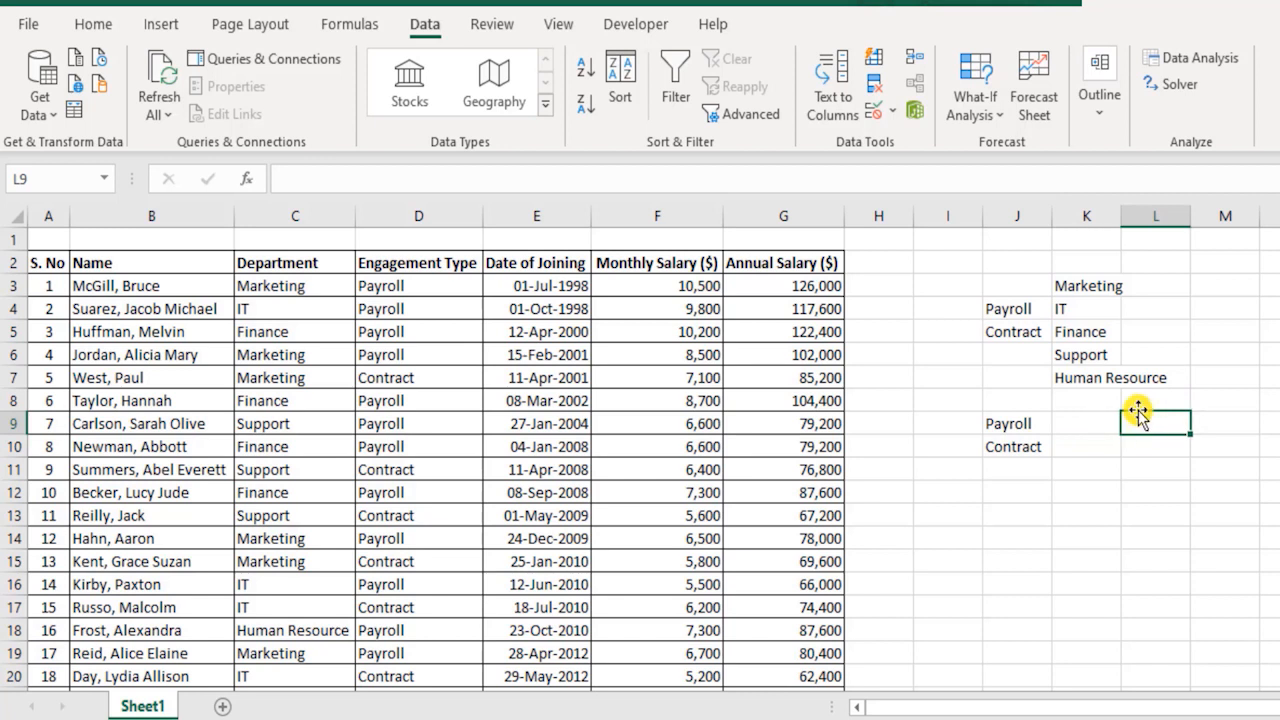
text(=uni)
key(Tab)
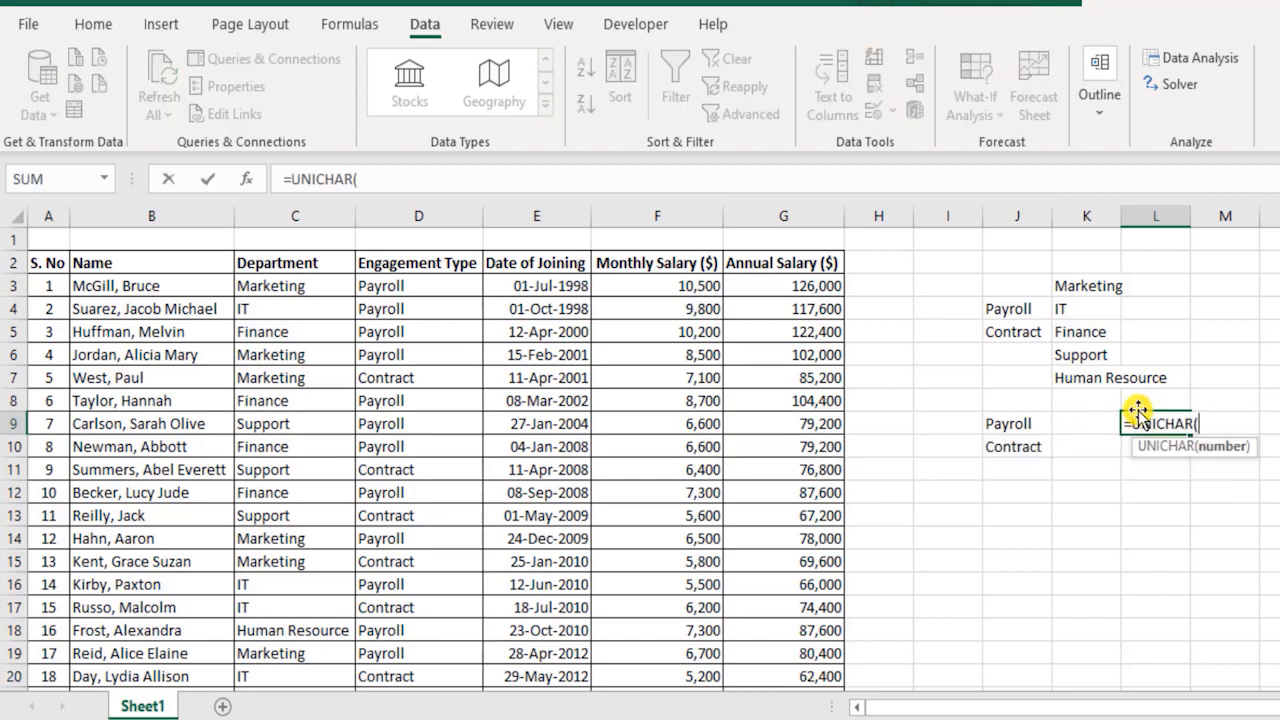
key(BackSpace)
key(BackSpace)
key(BackSpace)
key(BackSpace)
key(BackSpace)
key(BackSpace)
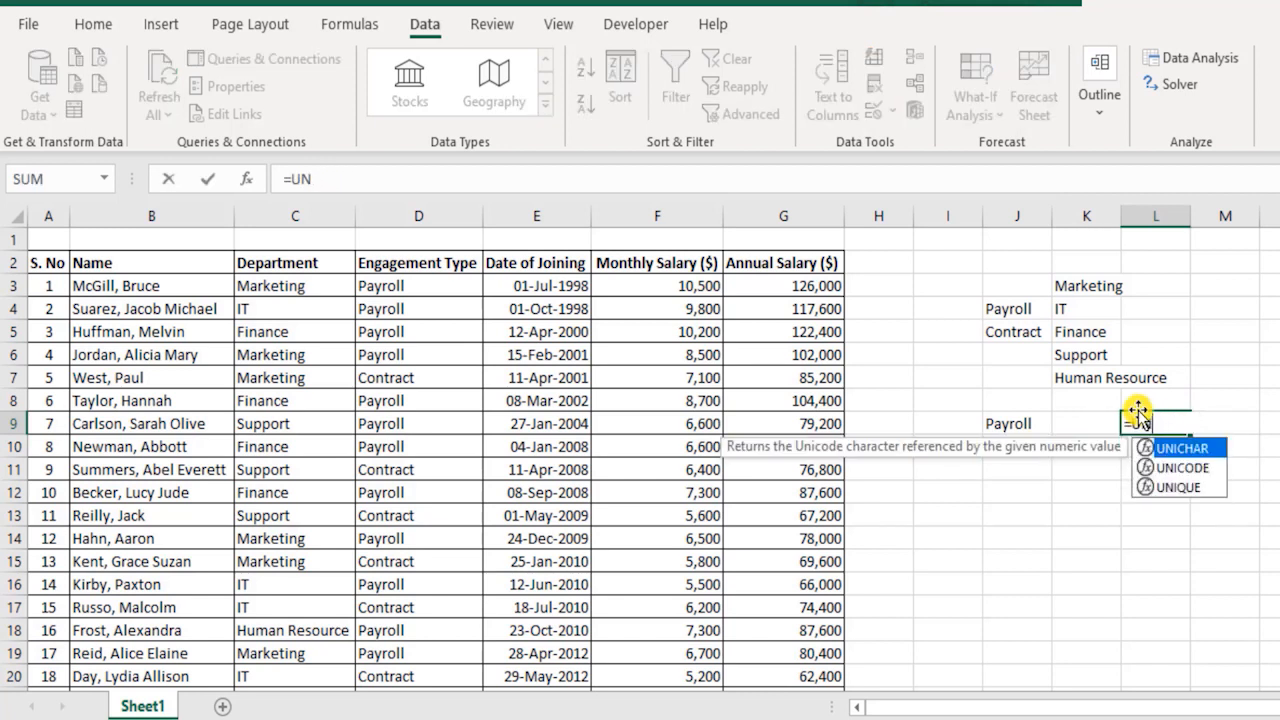
key(Down)
key(Down)
key(Tab)
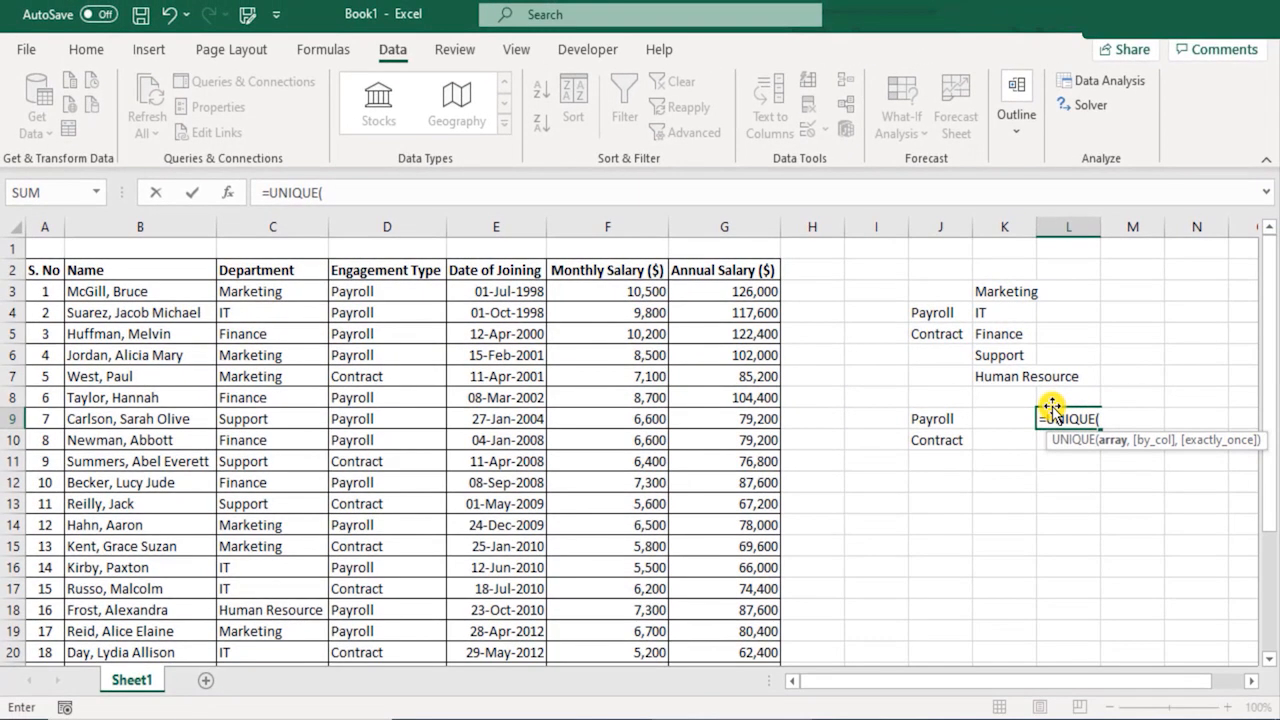
Step: Use the Department entries C3:C27 as the array and choose FALSE for by_col to return unique rows
drag(277, 292, 279, 631)
scroll(1106, 331, up, 3)
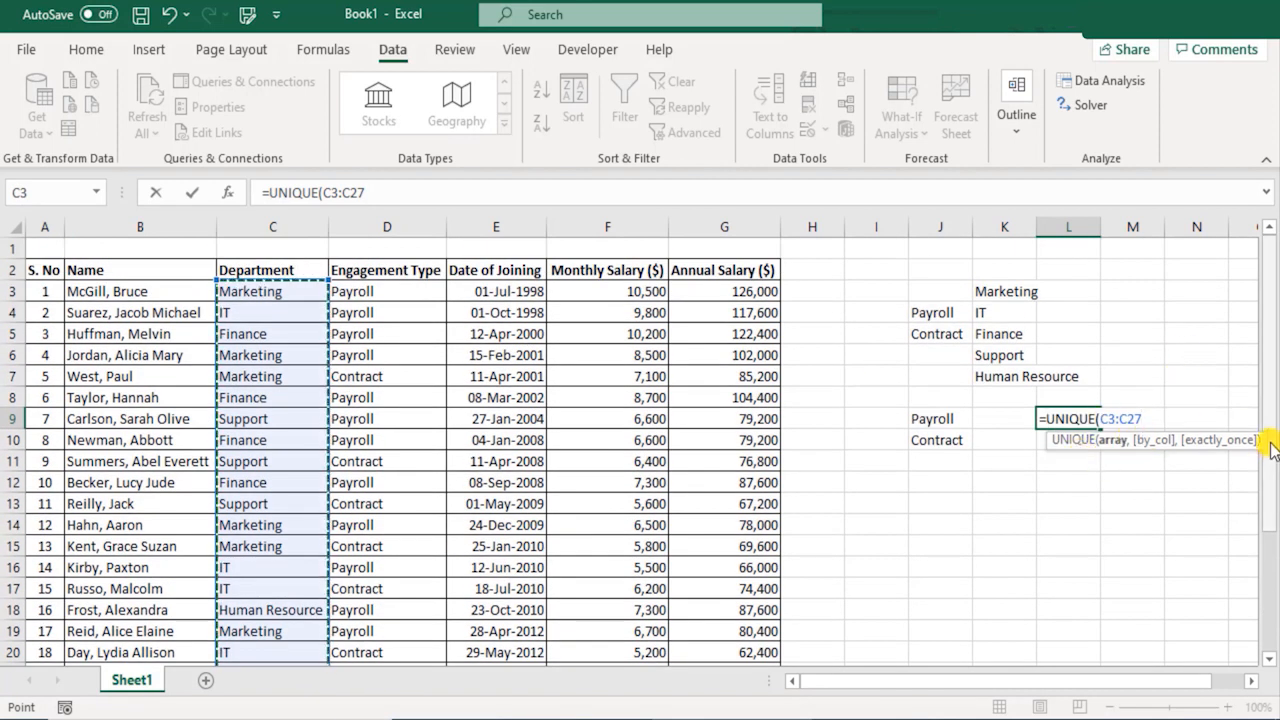
text(,)
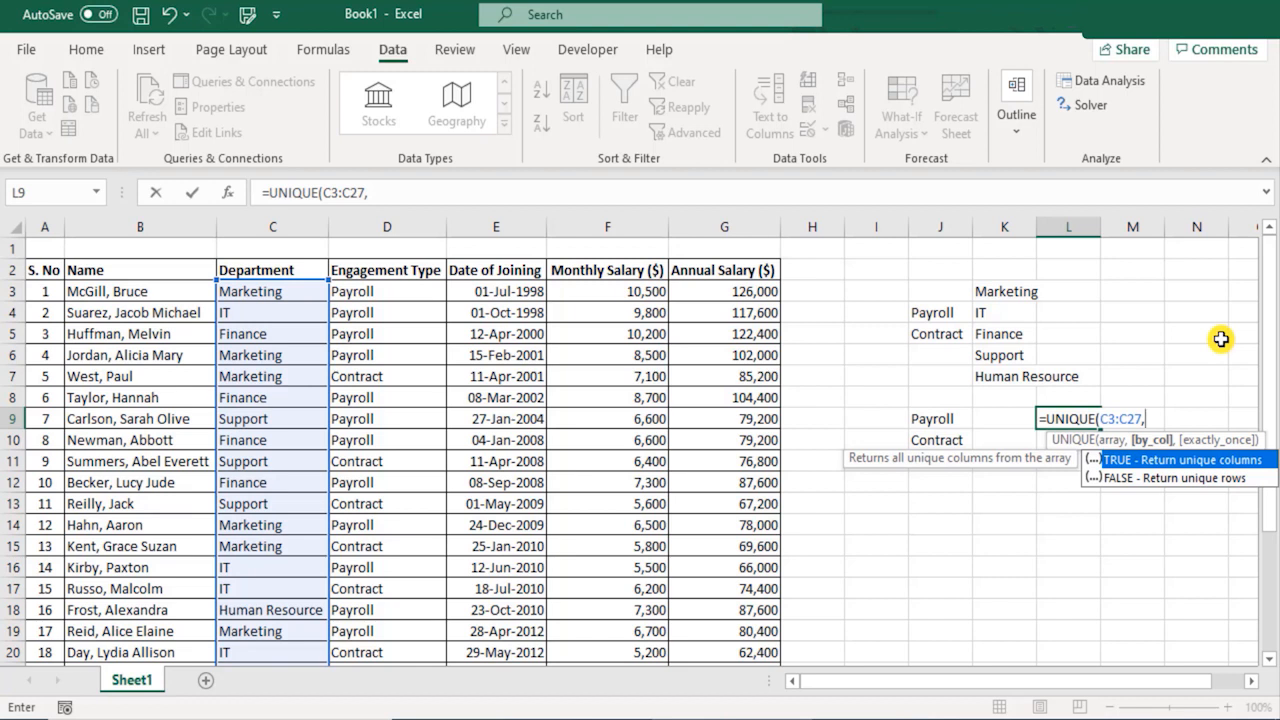
key(Down)
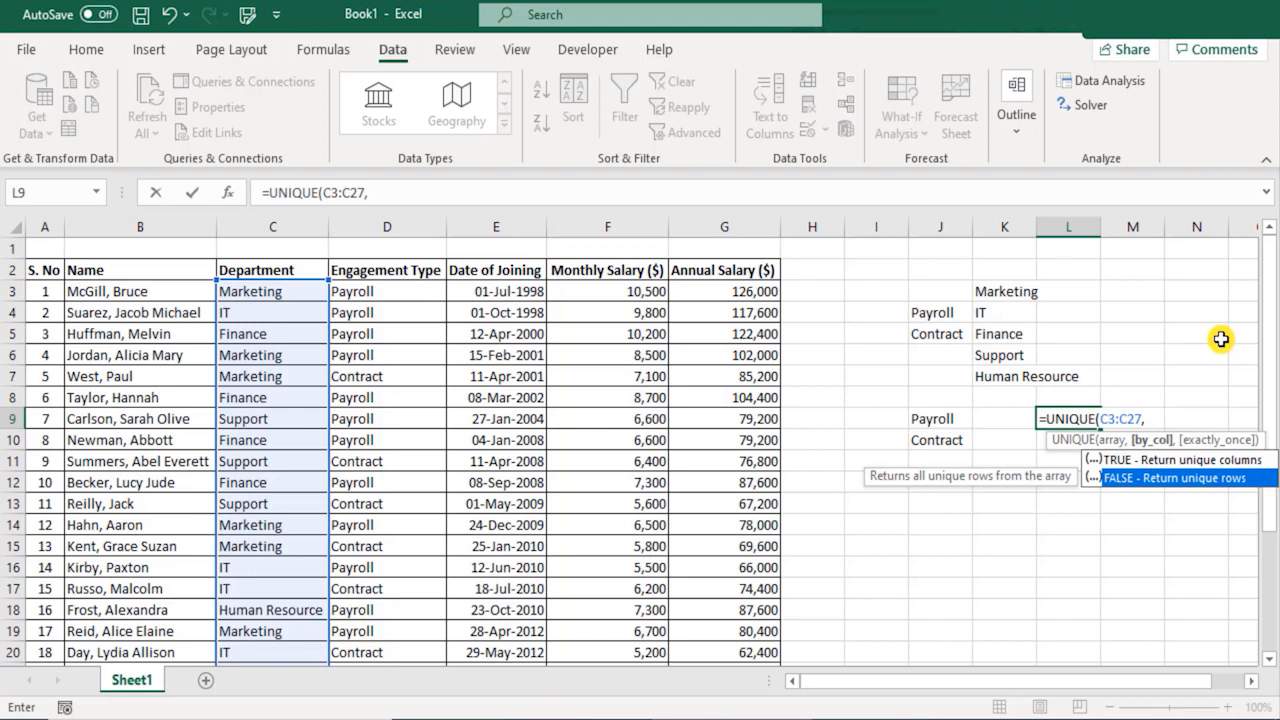
key(Tab)
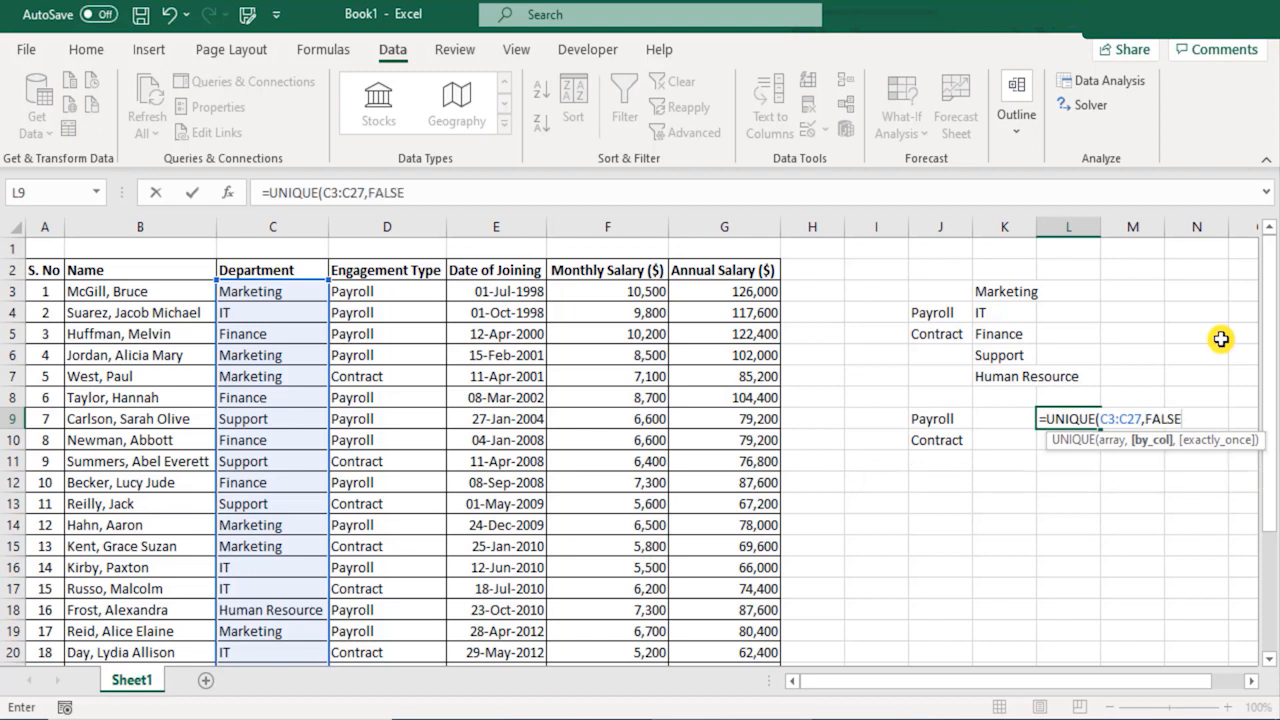
Step: Choose FALSE for exactly_once to return every distinct item and complete the formula =UNIQUE(C3:C27,FALSE,FALSE) in L9
text(,)
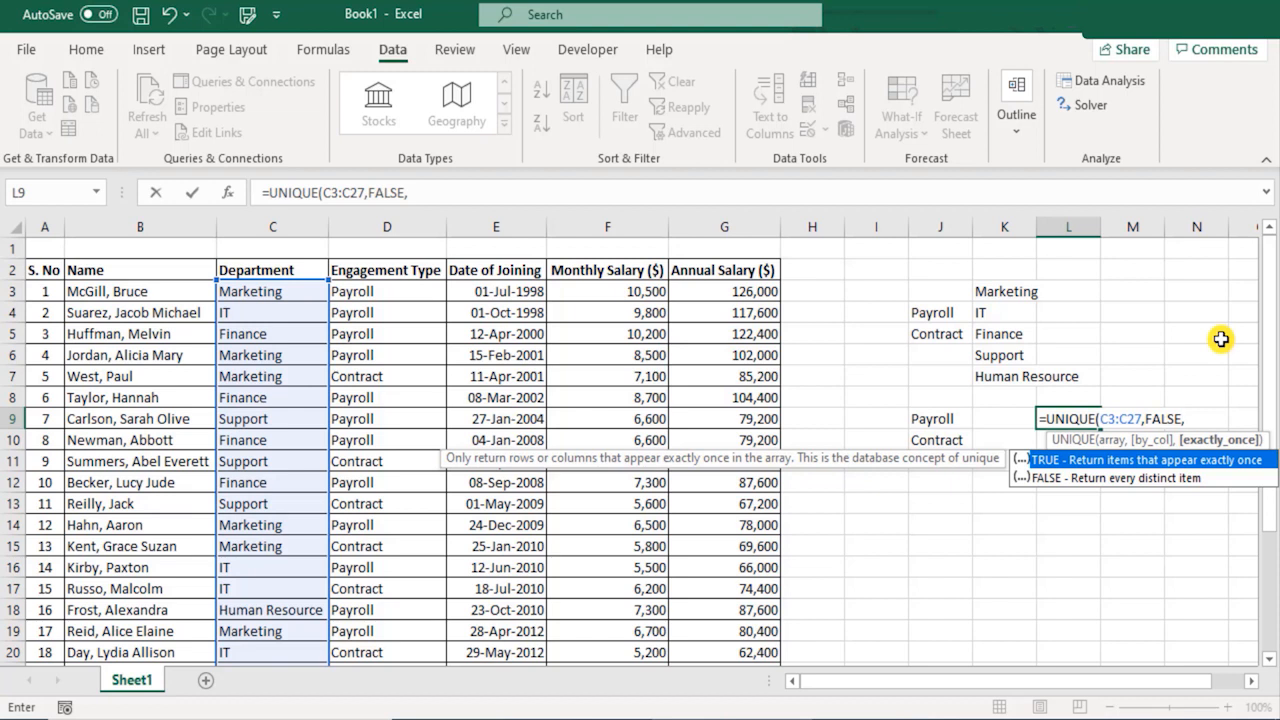
key(Down)
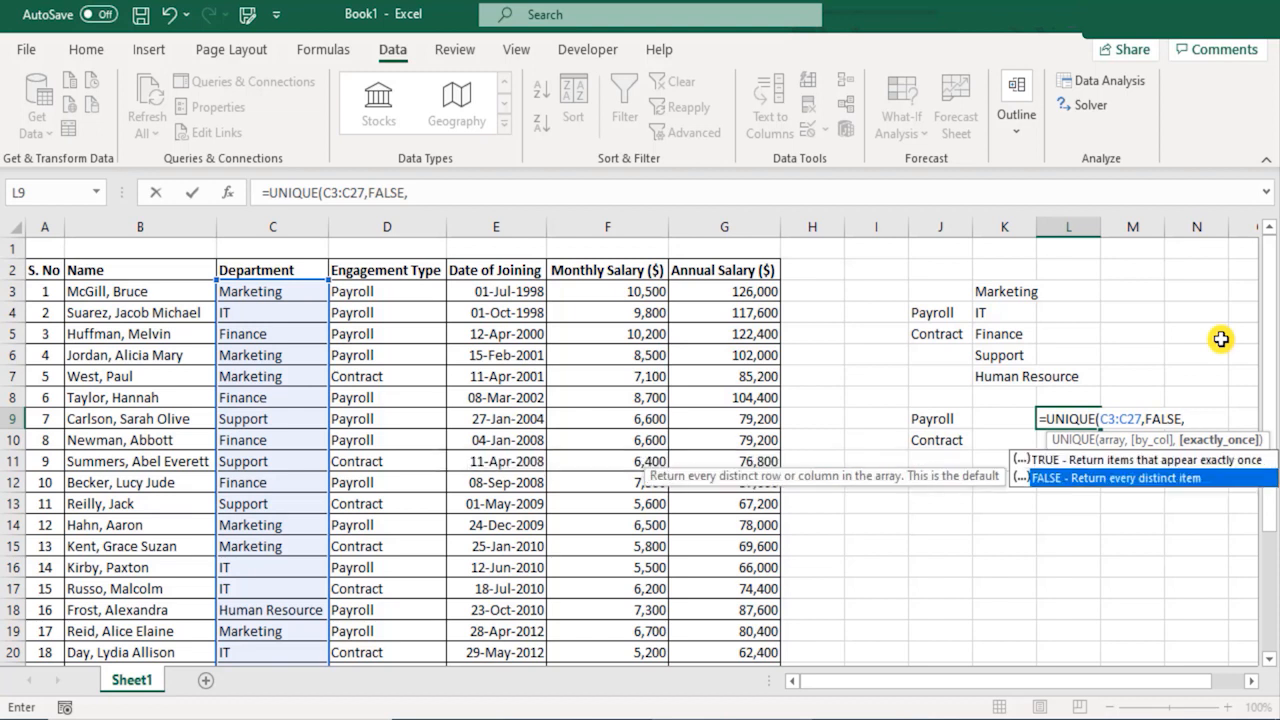
key(Up)
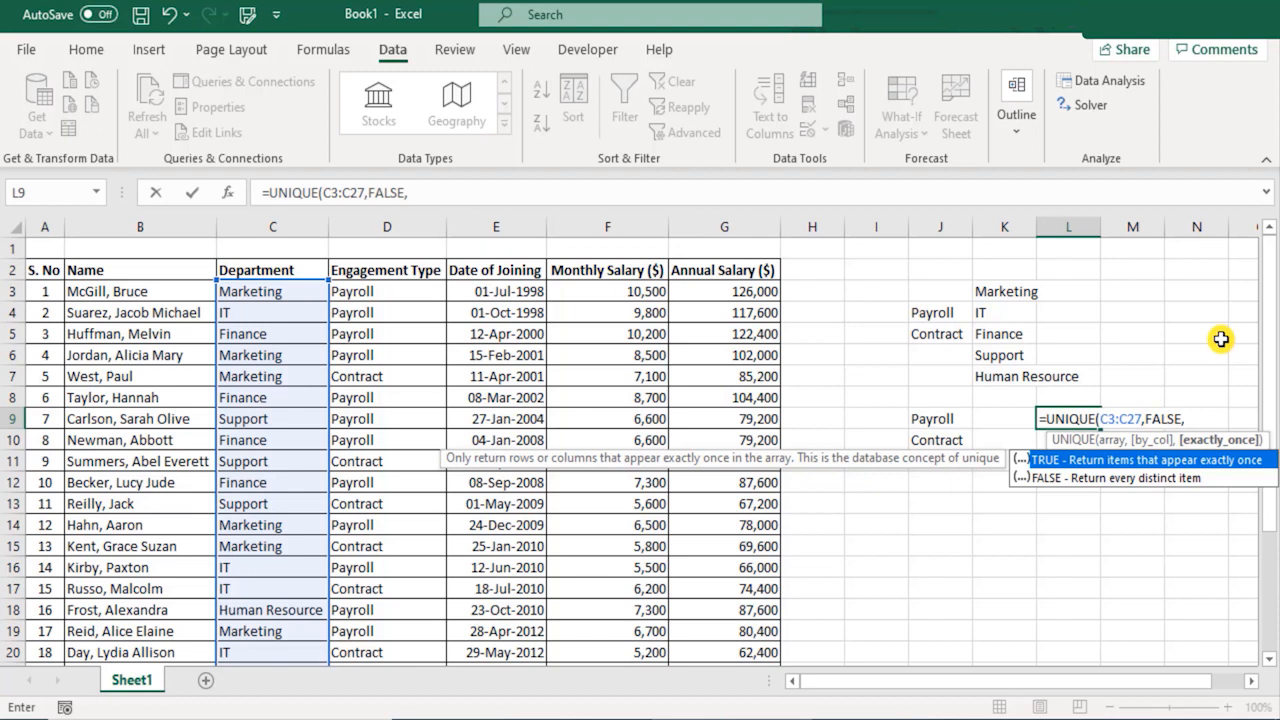
key(Down)
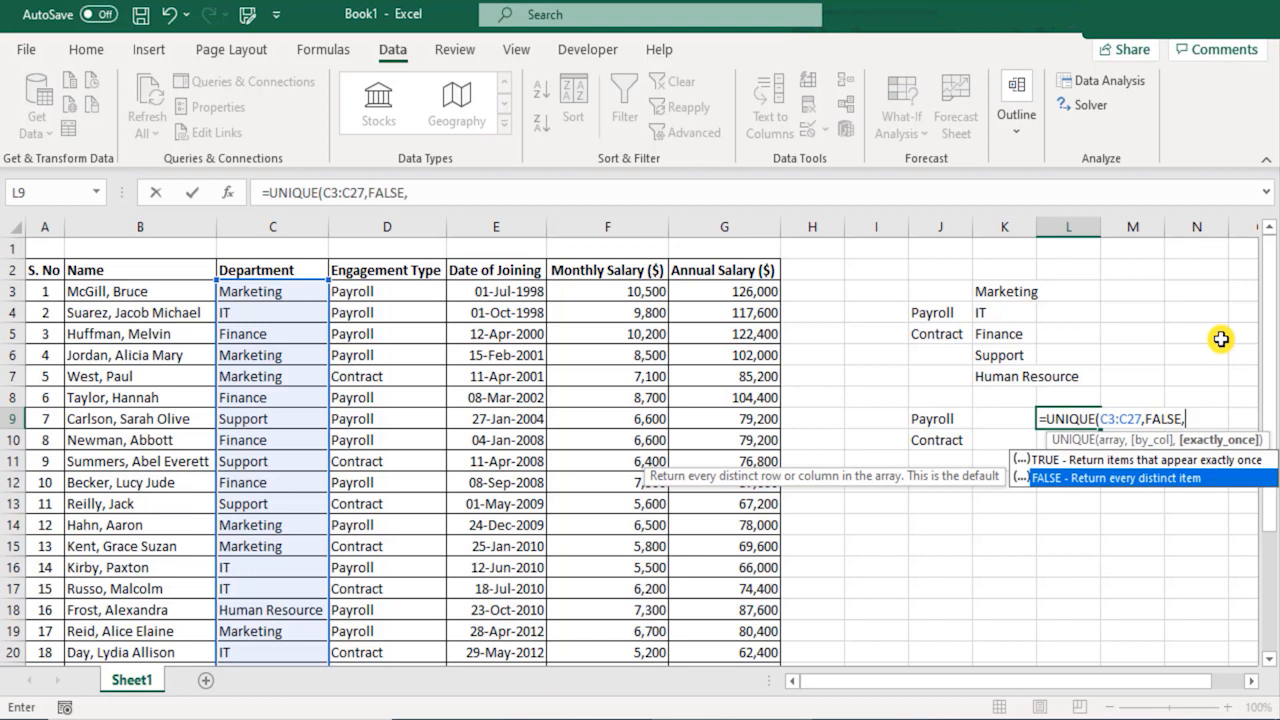
key(Tab)
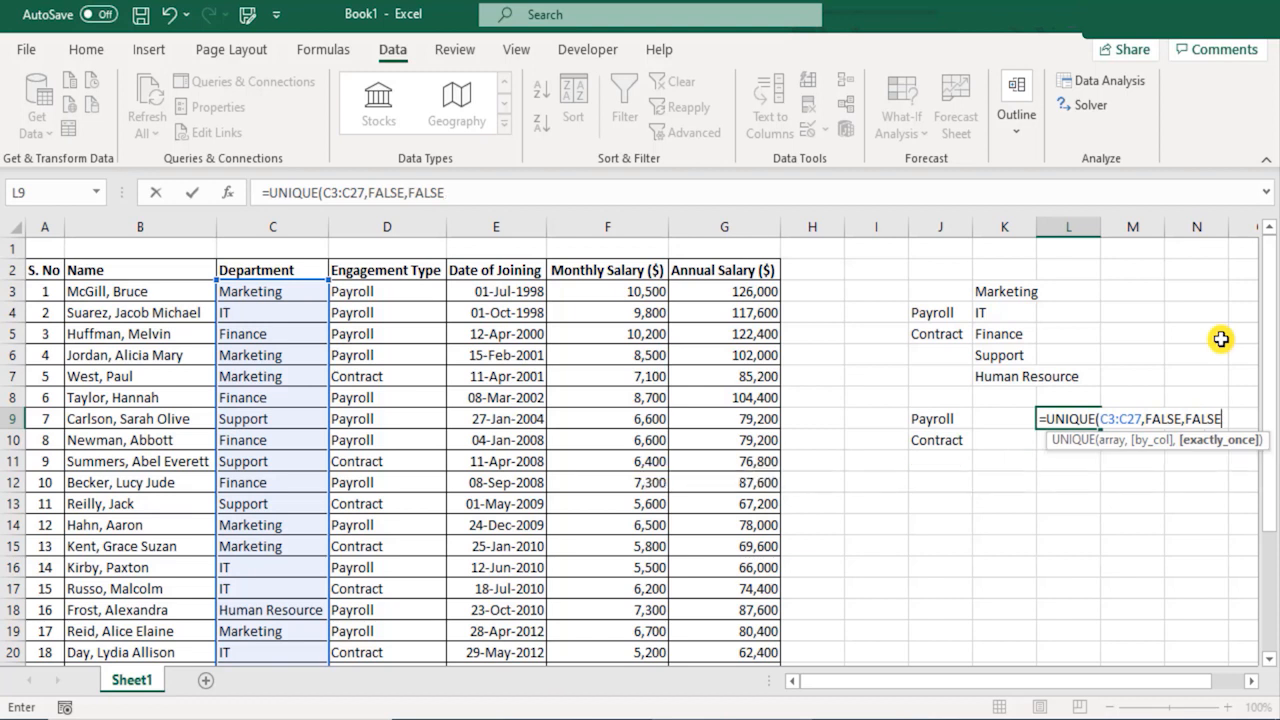
text())
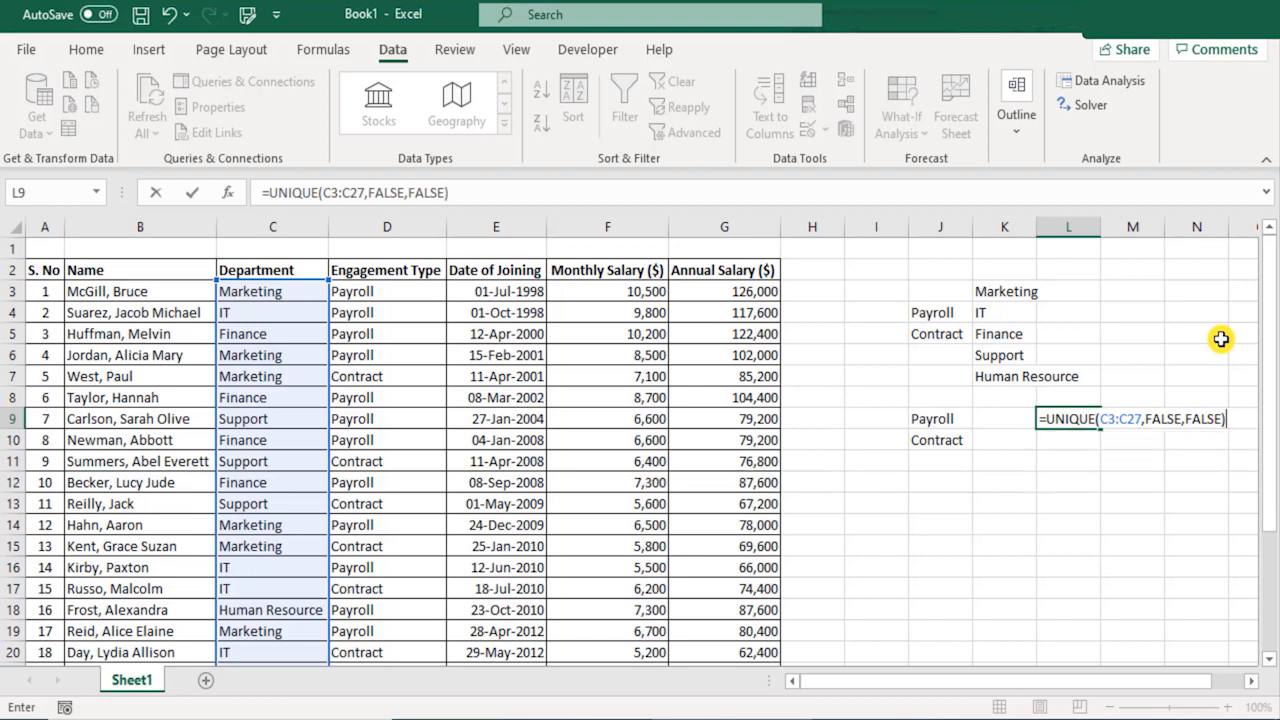
key(Return)
Step: Examine the UNIQUE formula in L9 and go through the department values spilled beneath it
key(Up)
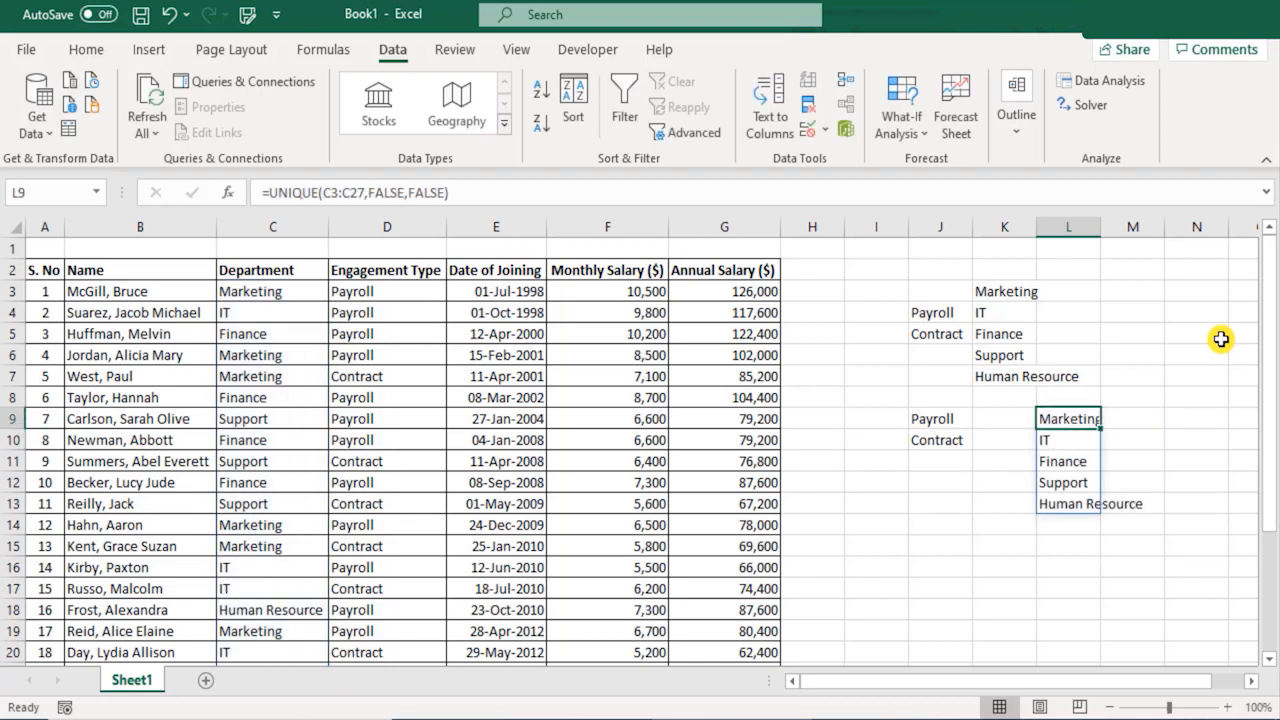
key(Down)
key(Down)
key(Down)
key(Down)
key(Down)
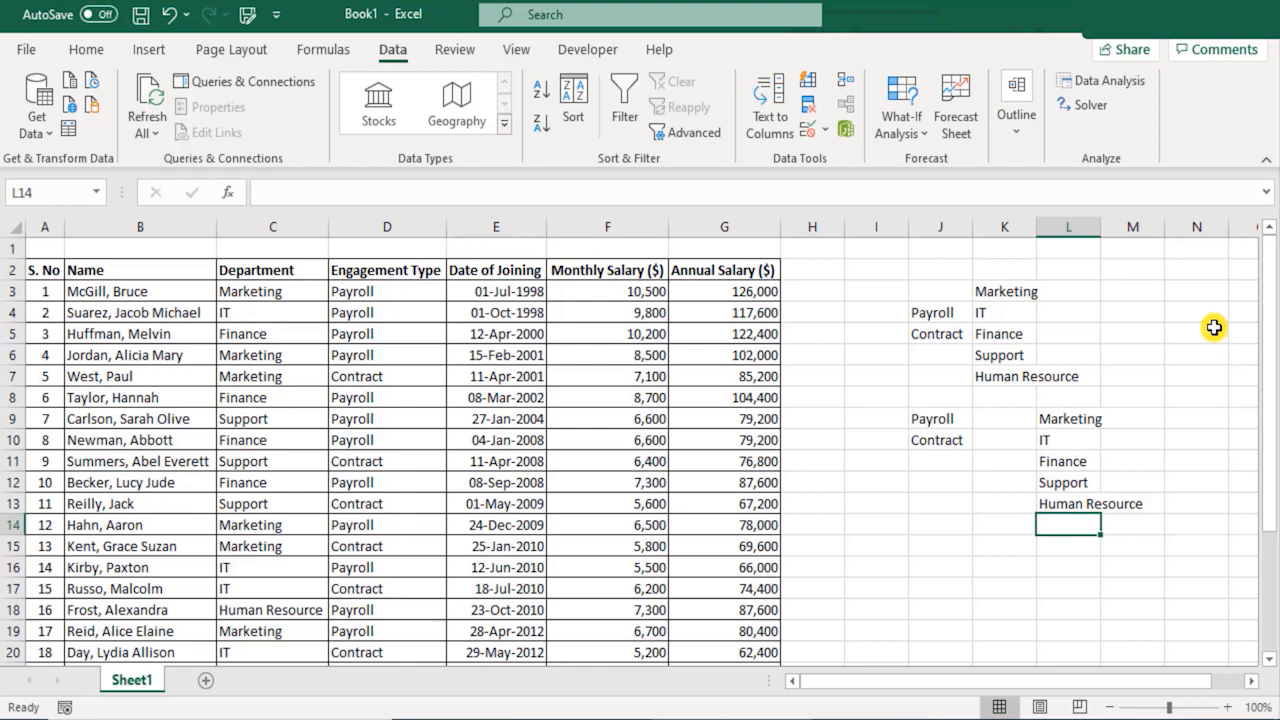
Step: Add Sales as a new Department entry in C28, directly below the employee table
scroll(355, 440, down, 5)
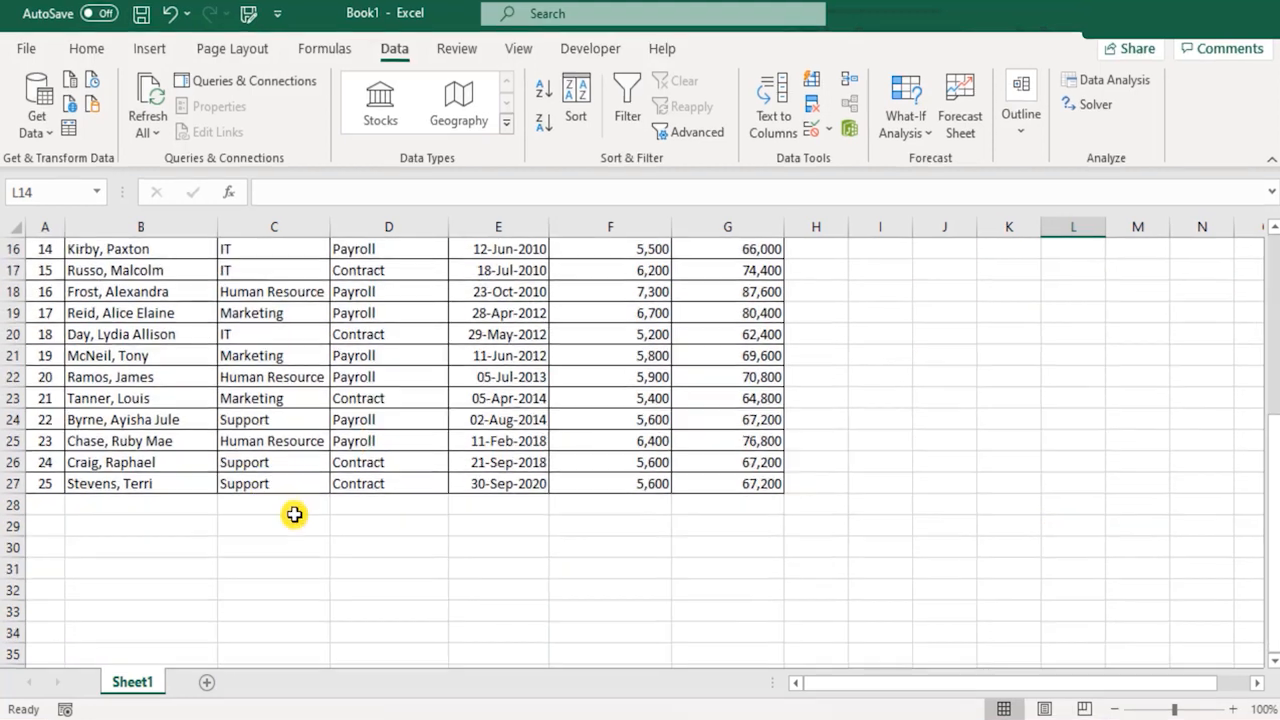
click(290, 506)
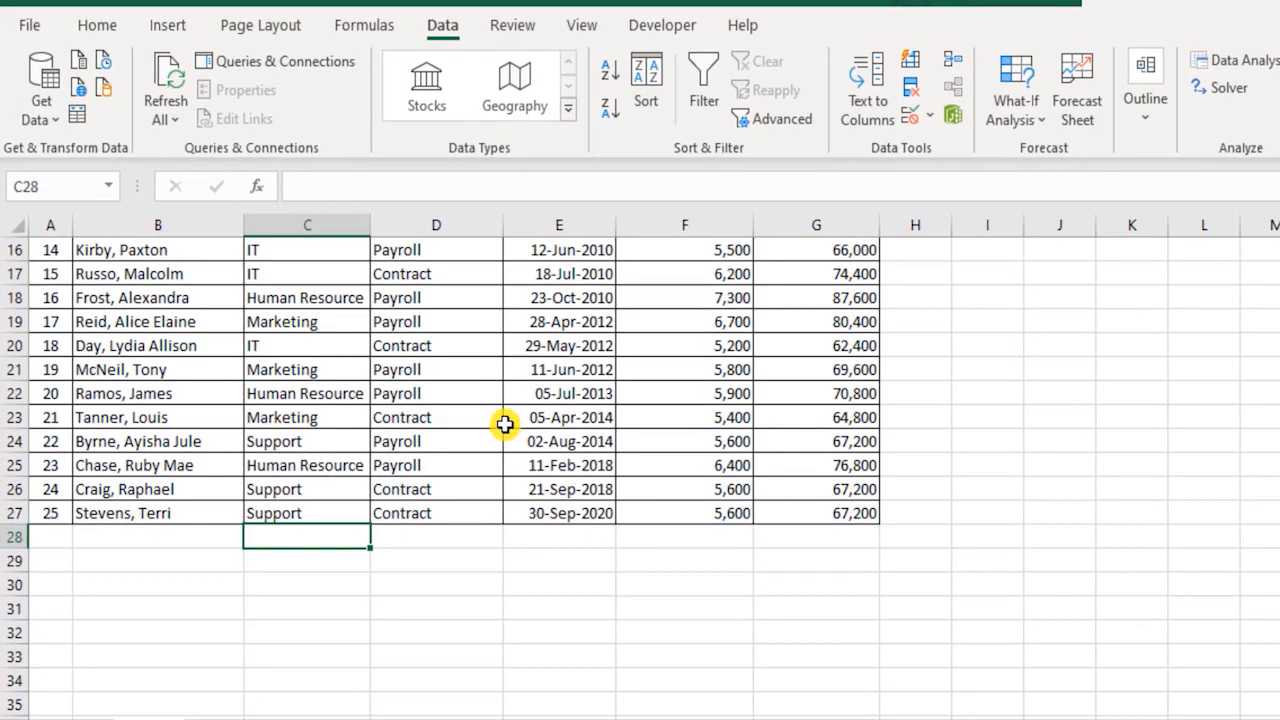
text(Sa)
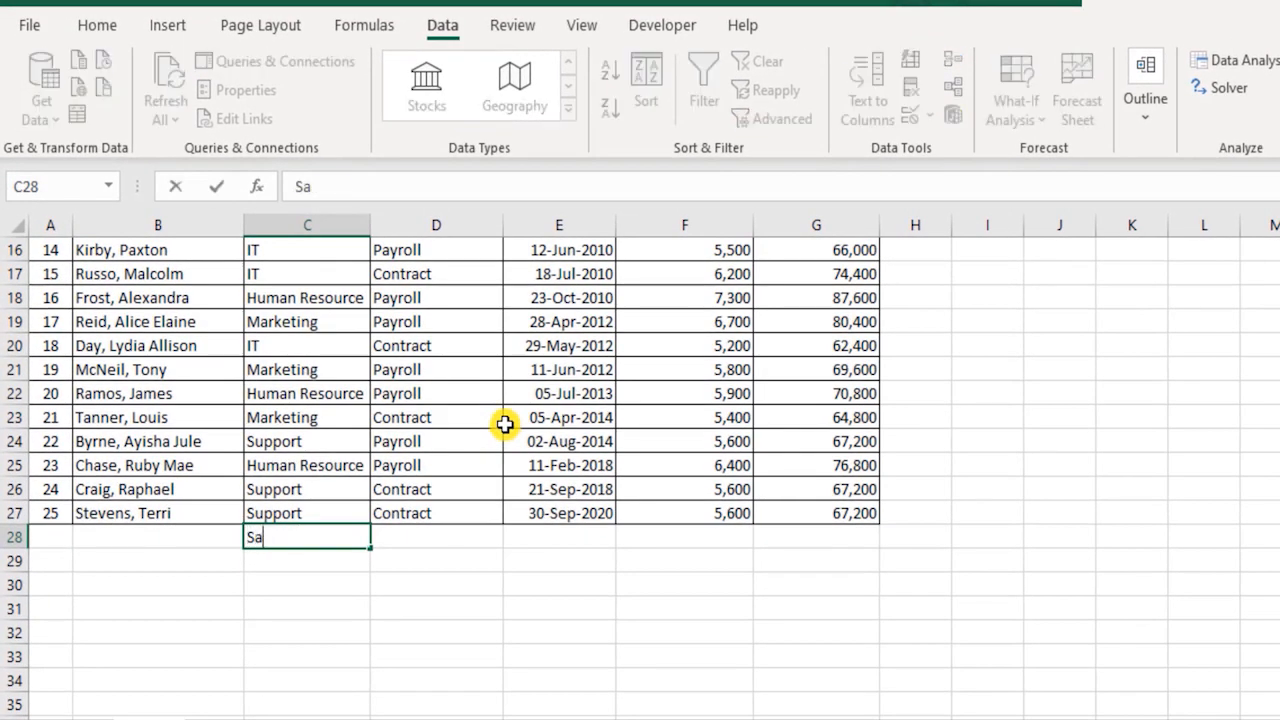
text(les)
key(Return)
key(Up)
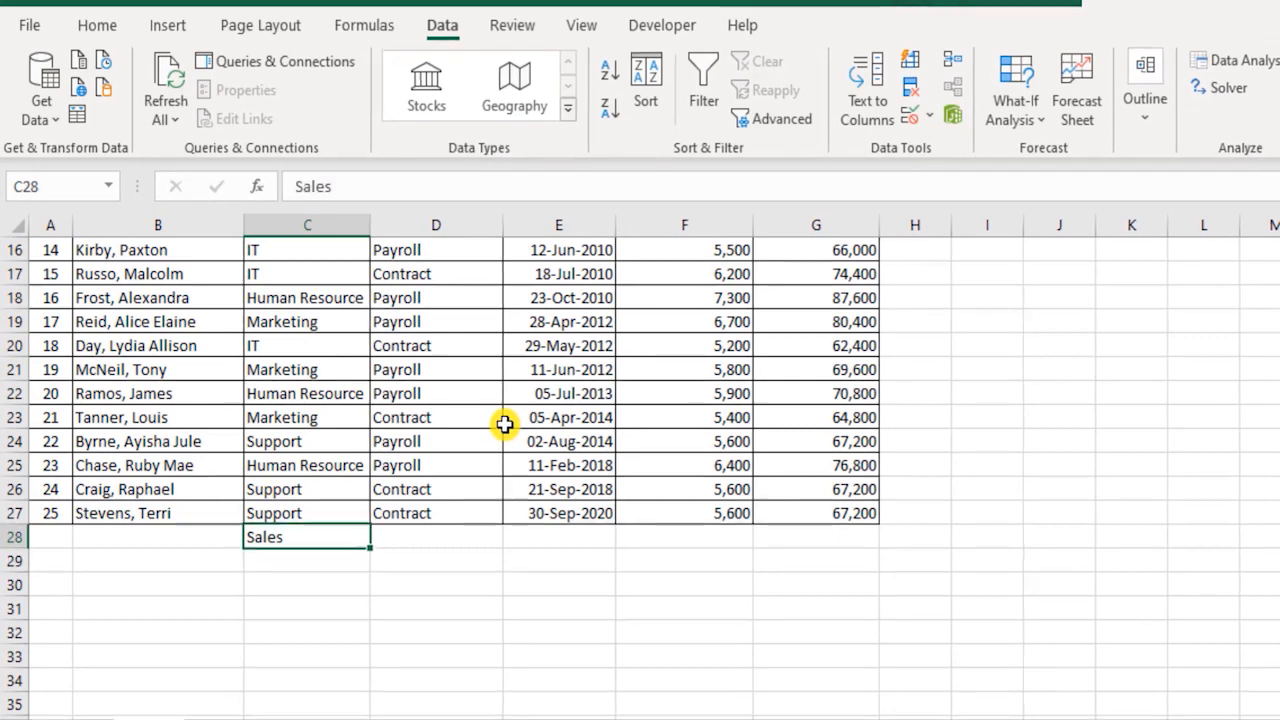
Step: Delete the UNIQUE formula from L9 and check the cleared cells beneath it
scroll(1068, 432, up, 4)
scroll(1068, 432, up, 1)
click(1158, 436)
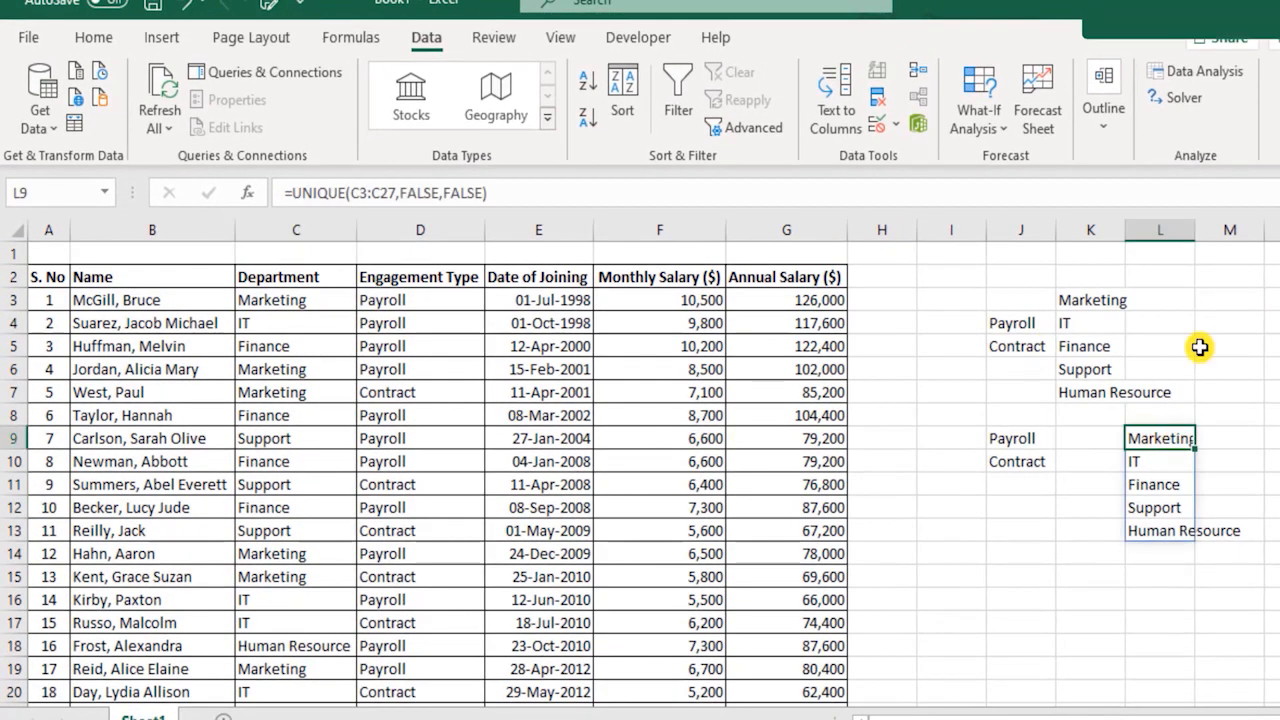
key(Delete)
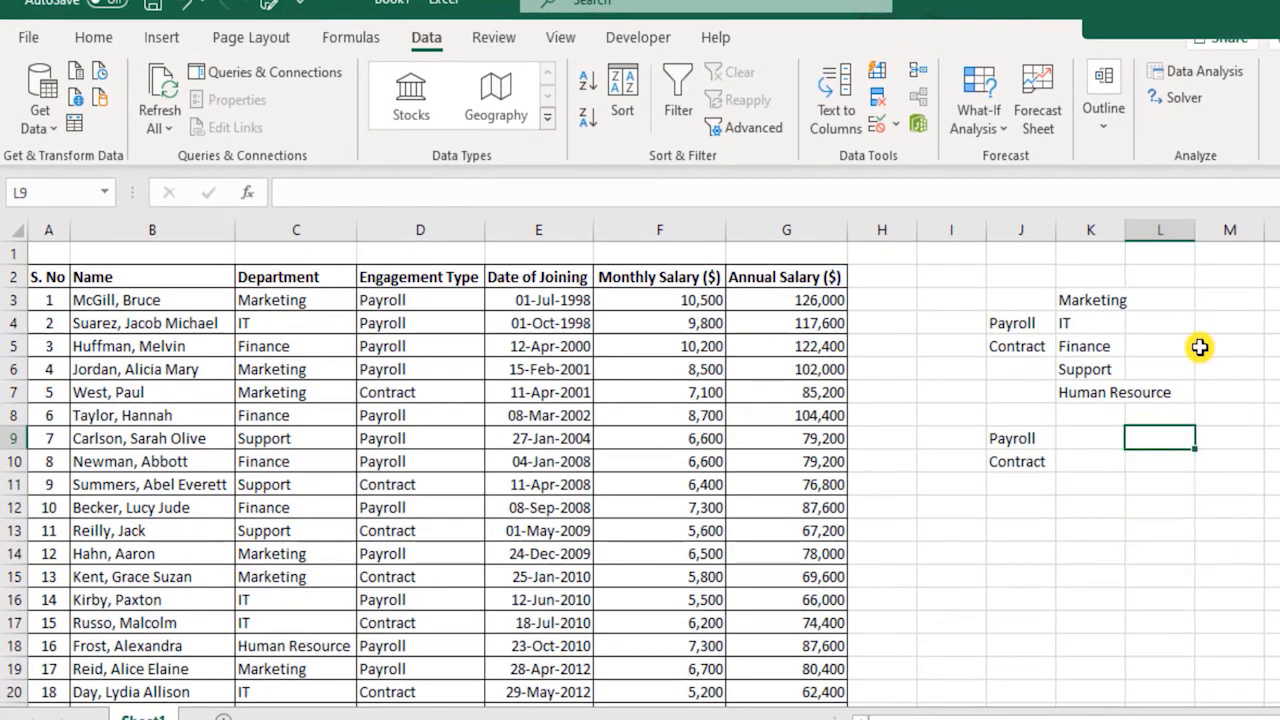
key(Down)
key(shift+Down)
key(shift+Down)
key(shift+Down)
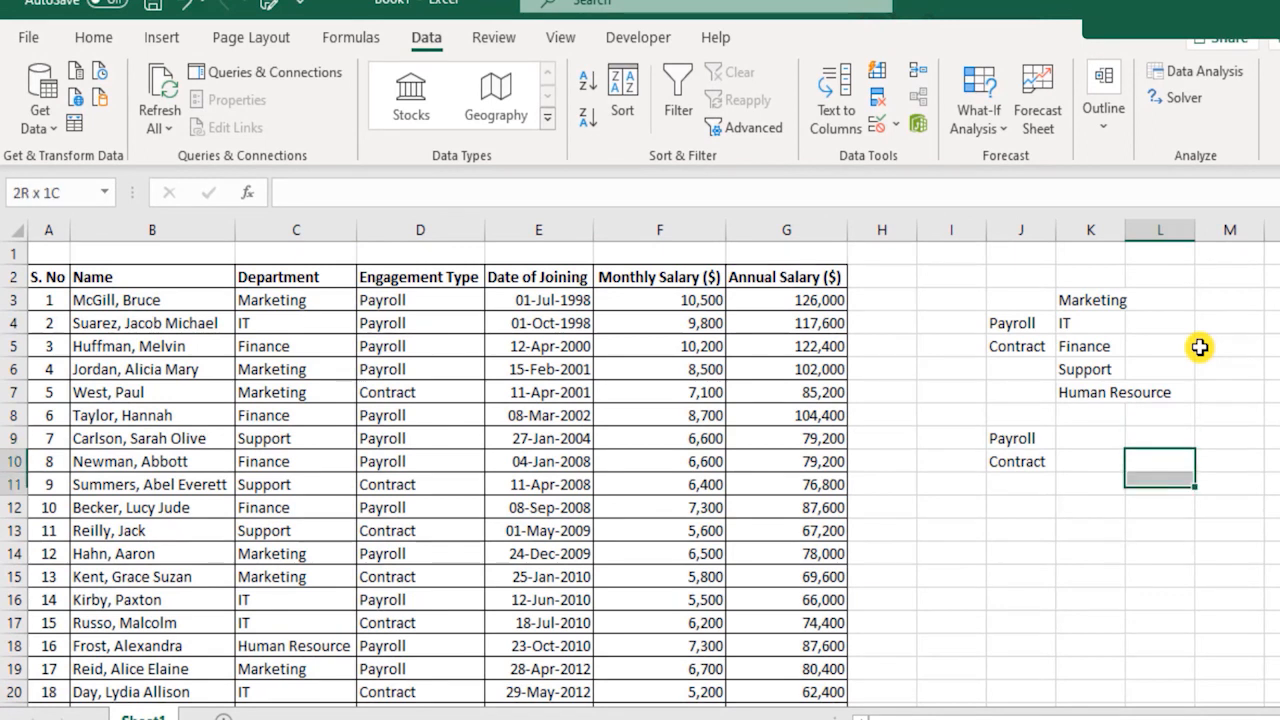
key(Up)
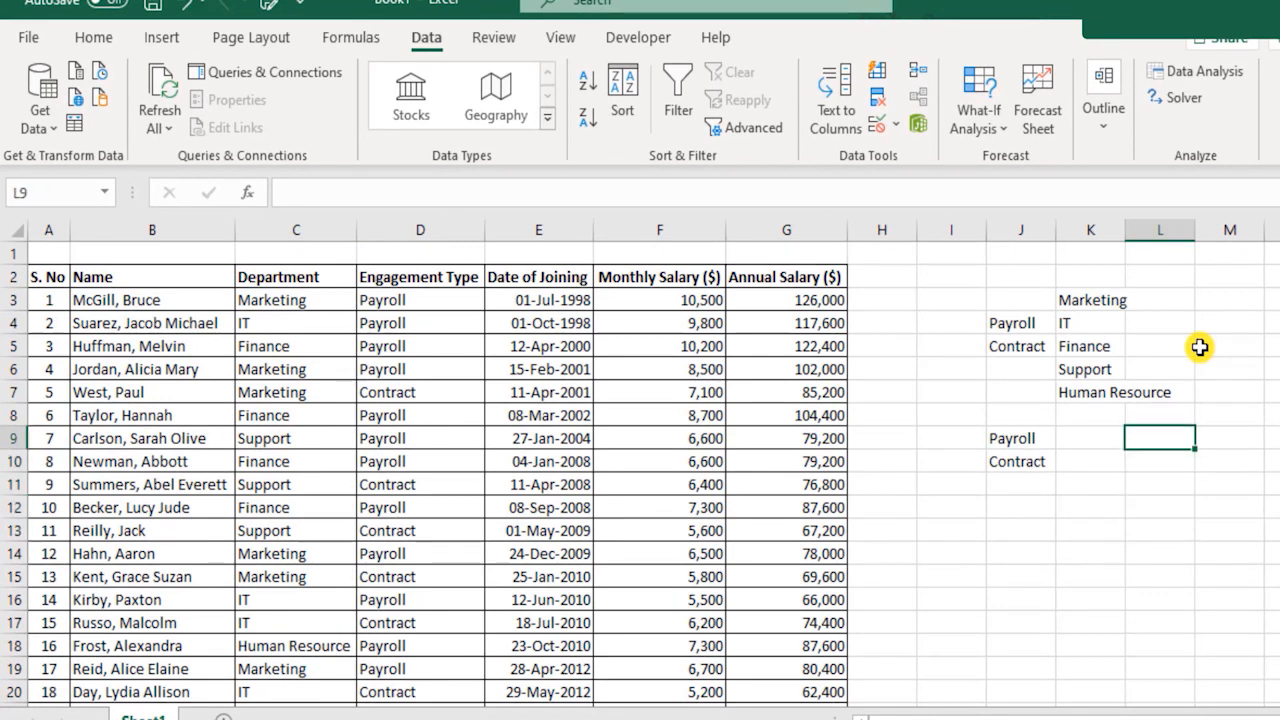
Step: Start a UNIQUE formula in L9 on the Department range C3:C28 with by_col set to FALSE for unique rows
text(=uniq)
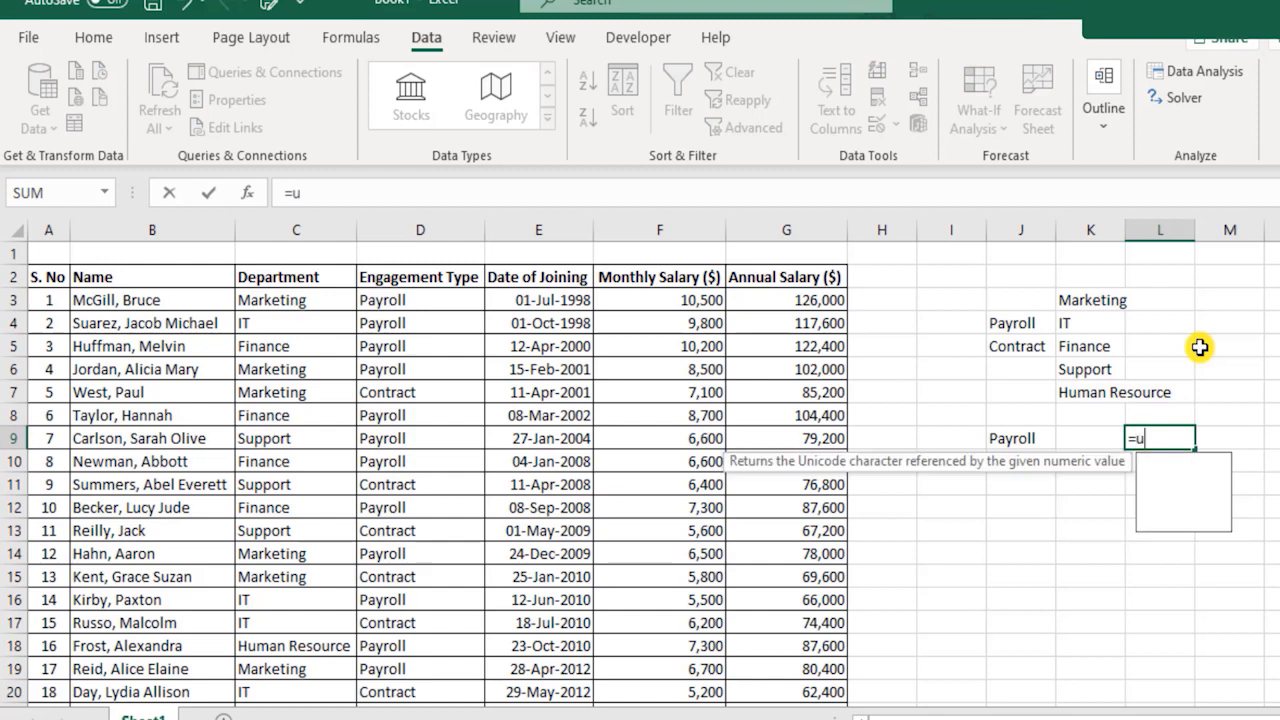
key(Tab)
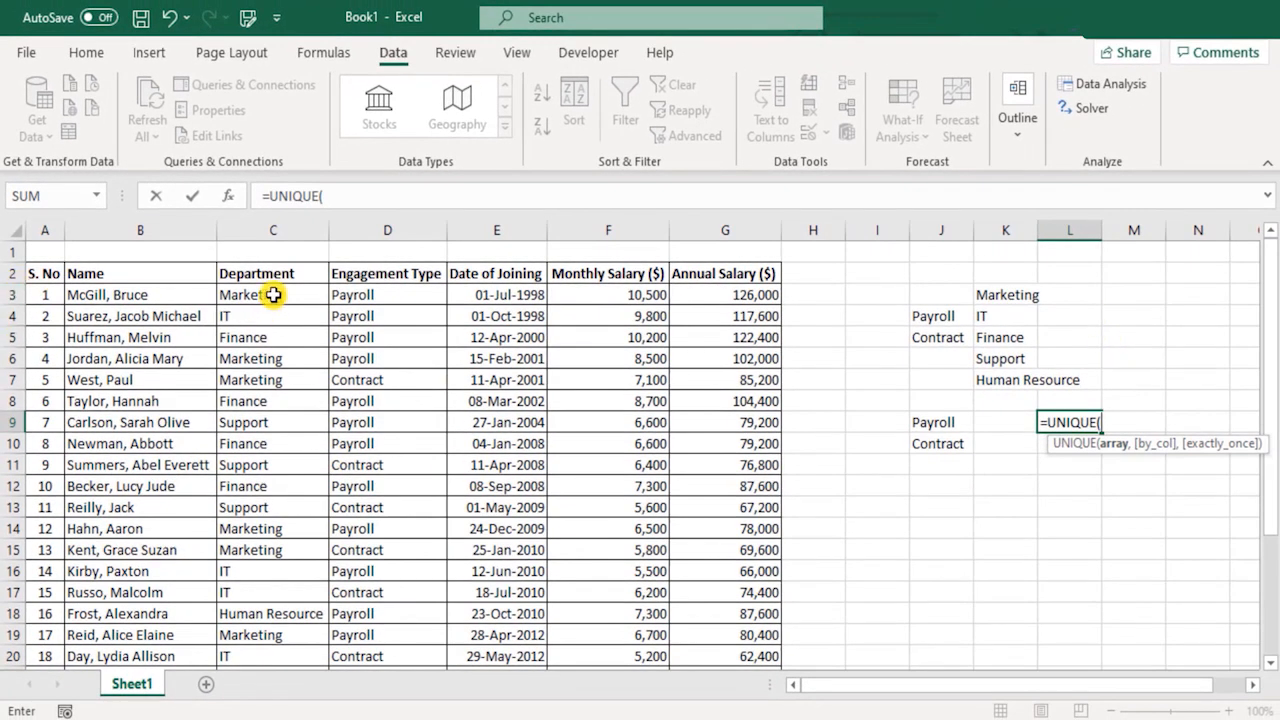
drag(273, 295, 301, 601)
scroll(301, 601, up, 3)
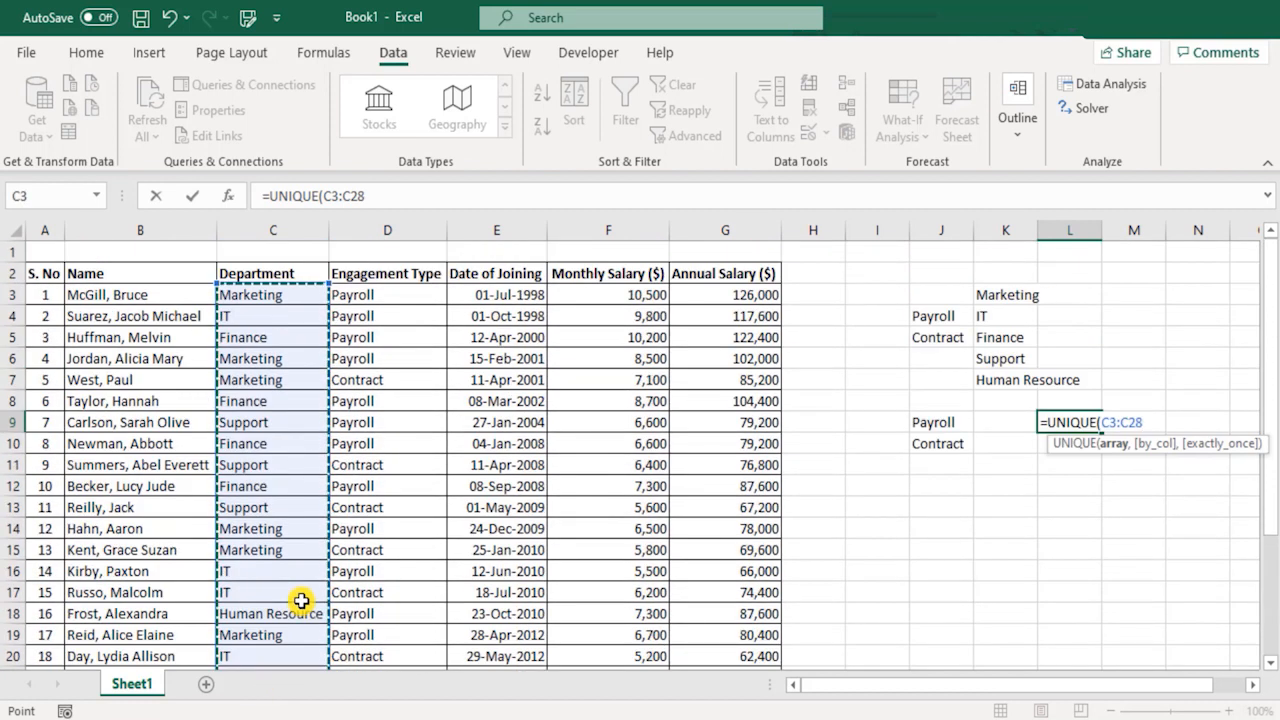
text(,)
key(Down)
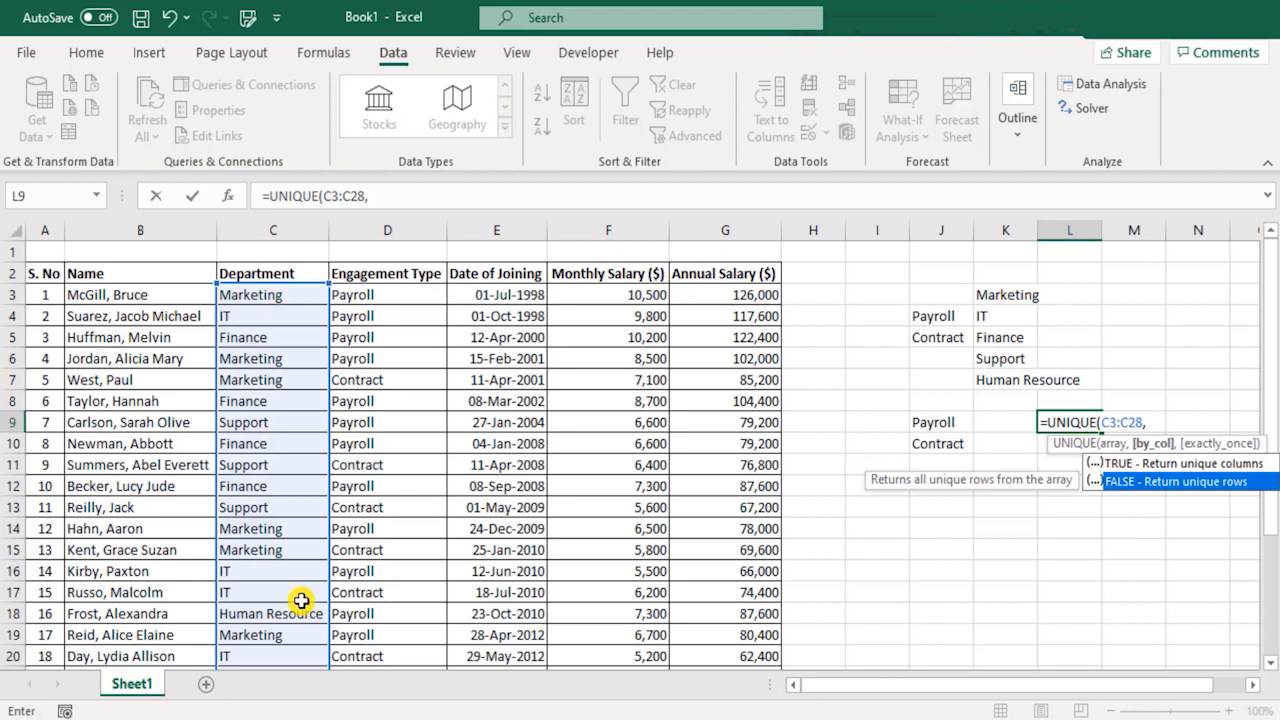
key(Tab)
text(,)
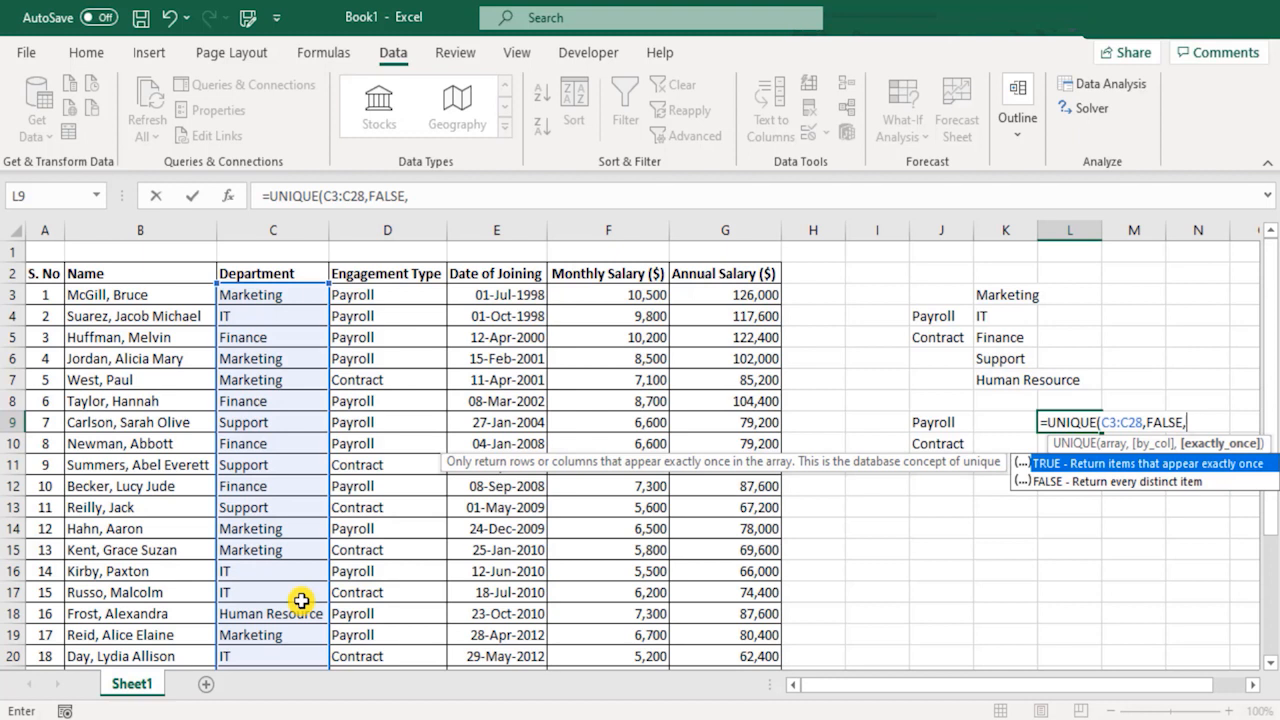
Step: Choose TRUE for exactly_once, complete =UNIQUE(C3:C28,FALSE,TRUE) in L9 and check the cell beneath it
key(Tab)
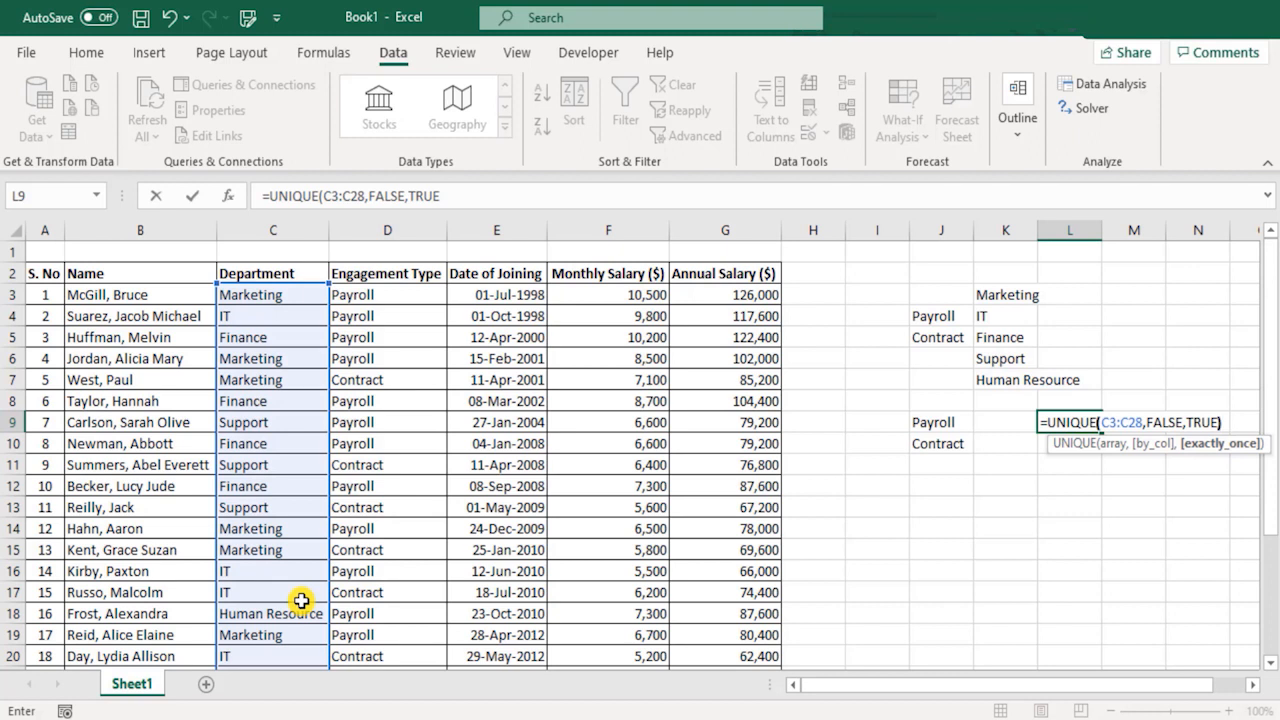
text())
key(ctrl+Return)
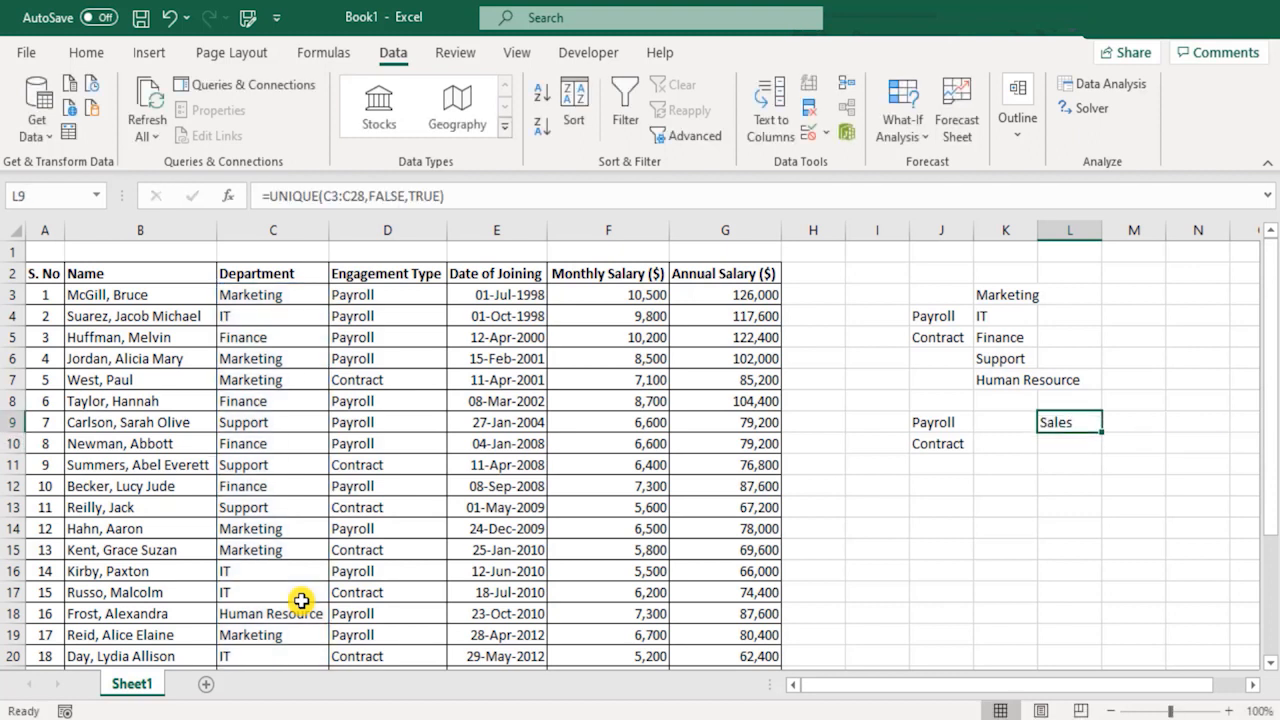
key(Down)
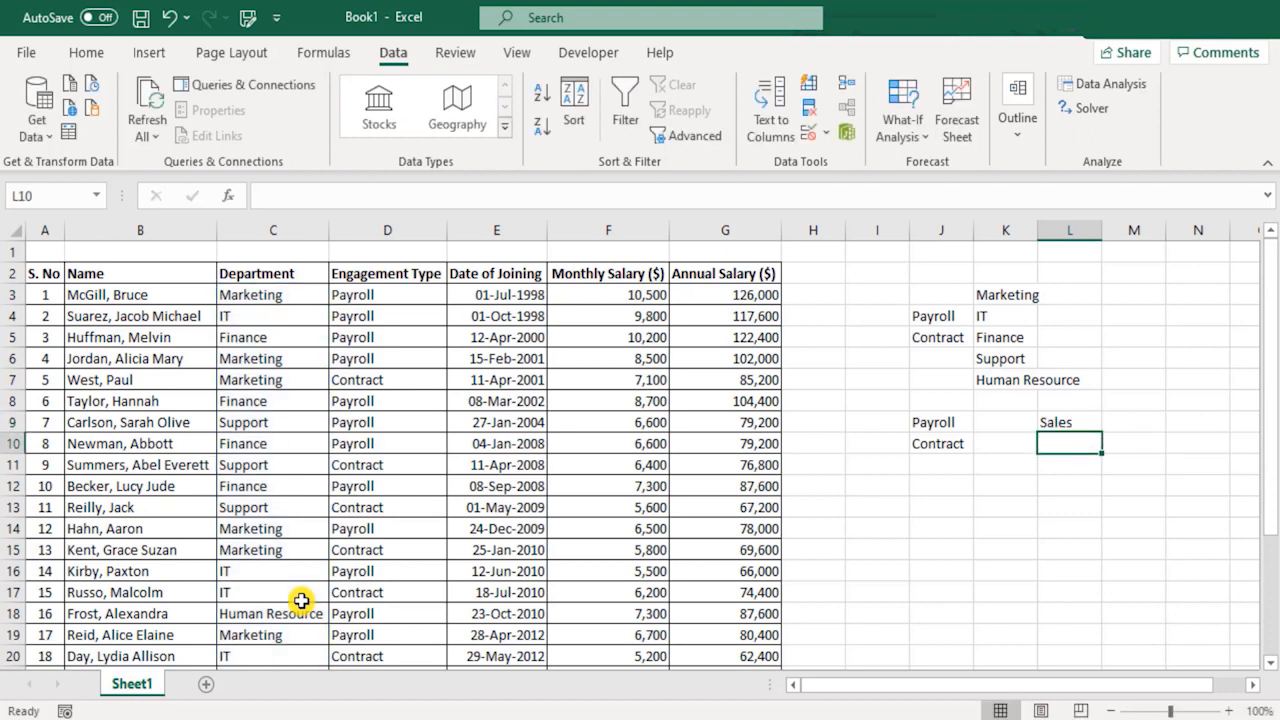
key(Up)
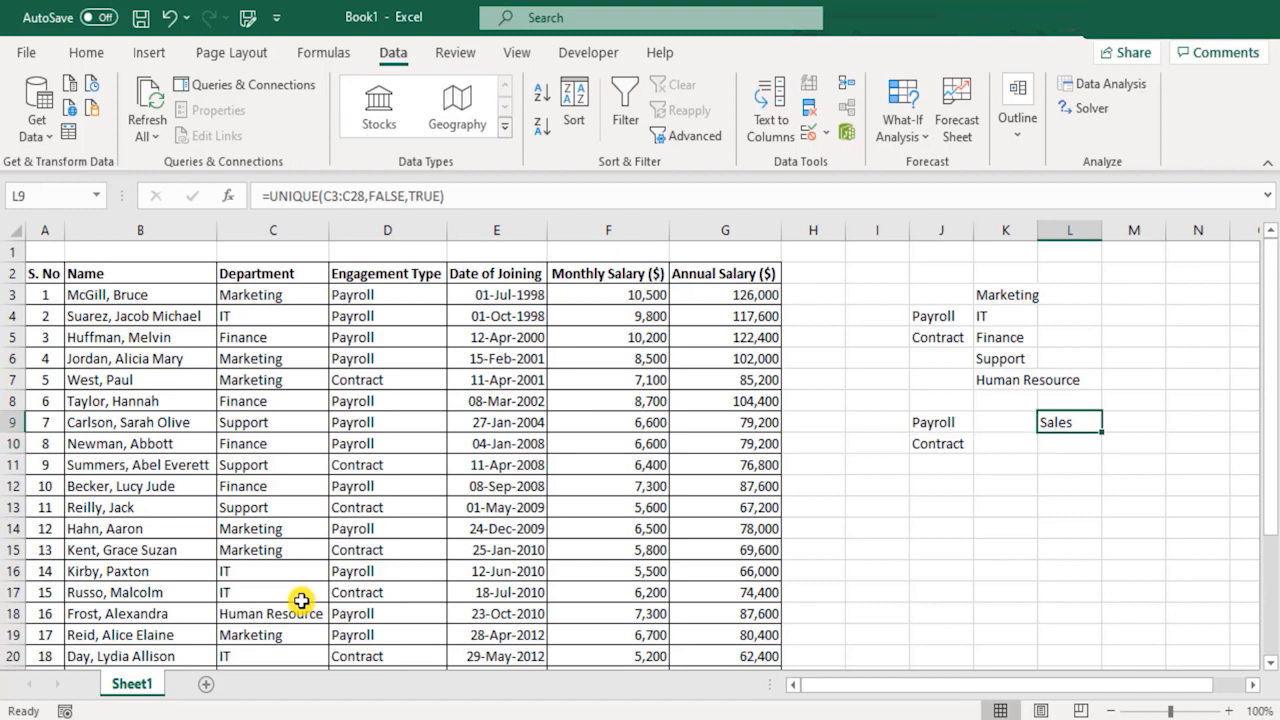
Step: Change the exactly_once argument of the UNIQUE formula in L9 to FALSE so it returns every distinct department
key(F2)
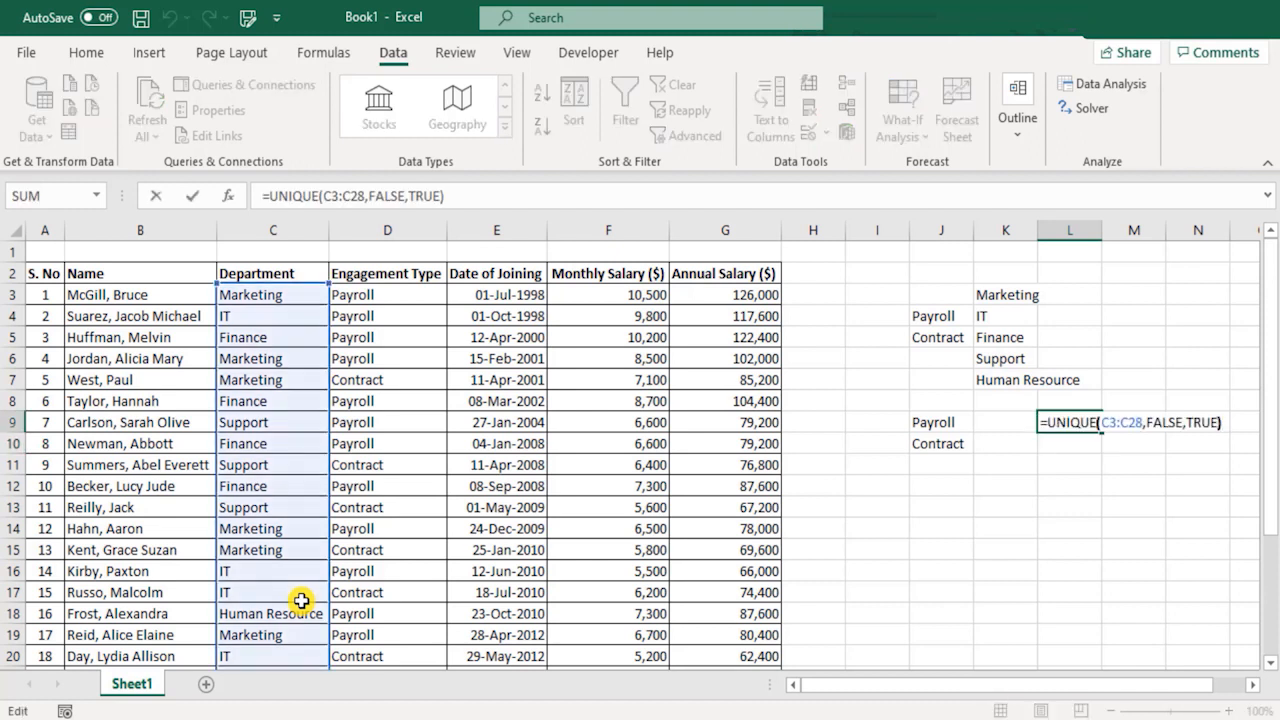
key(Left)
key(BackSpace)
key(BackSpace)
key(BackSpace)
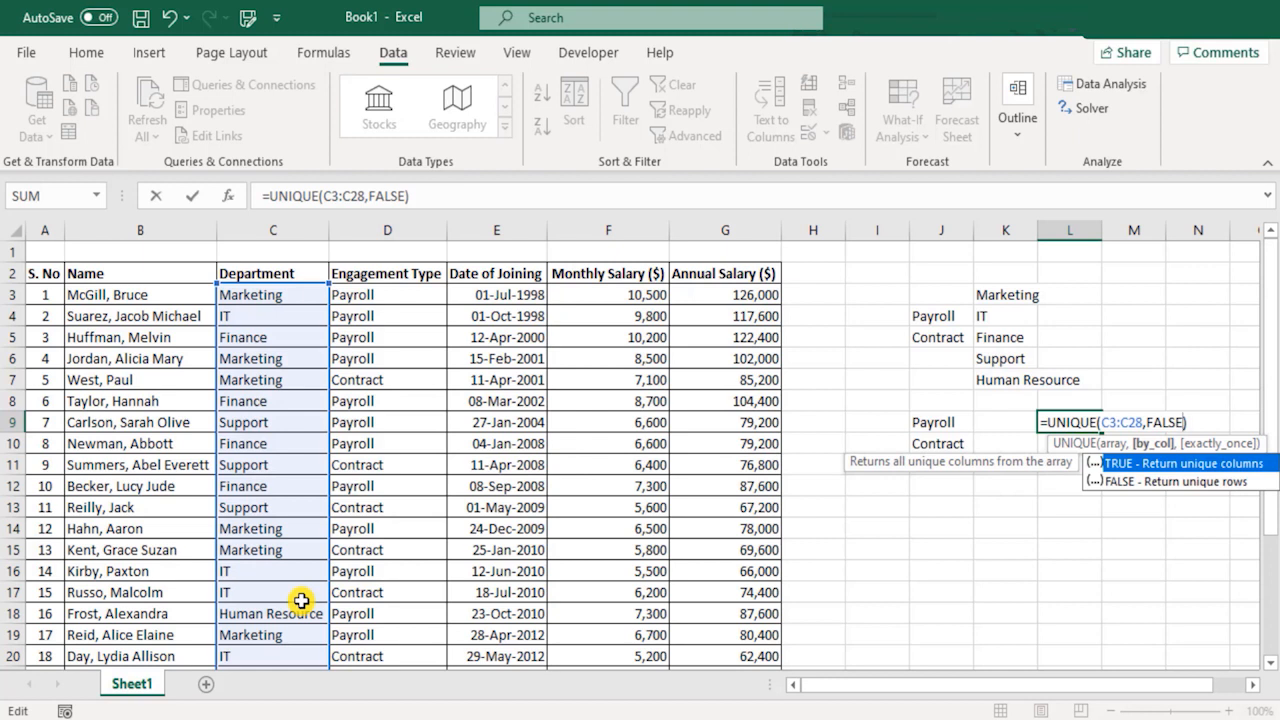
text(,)
key(Down)
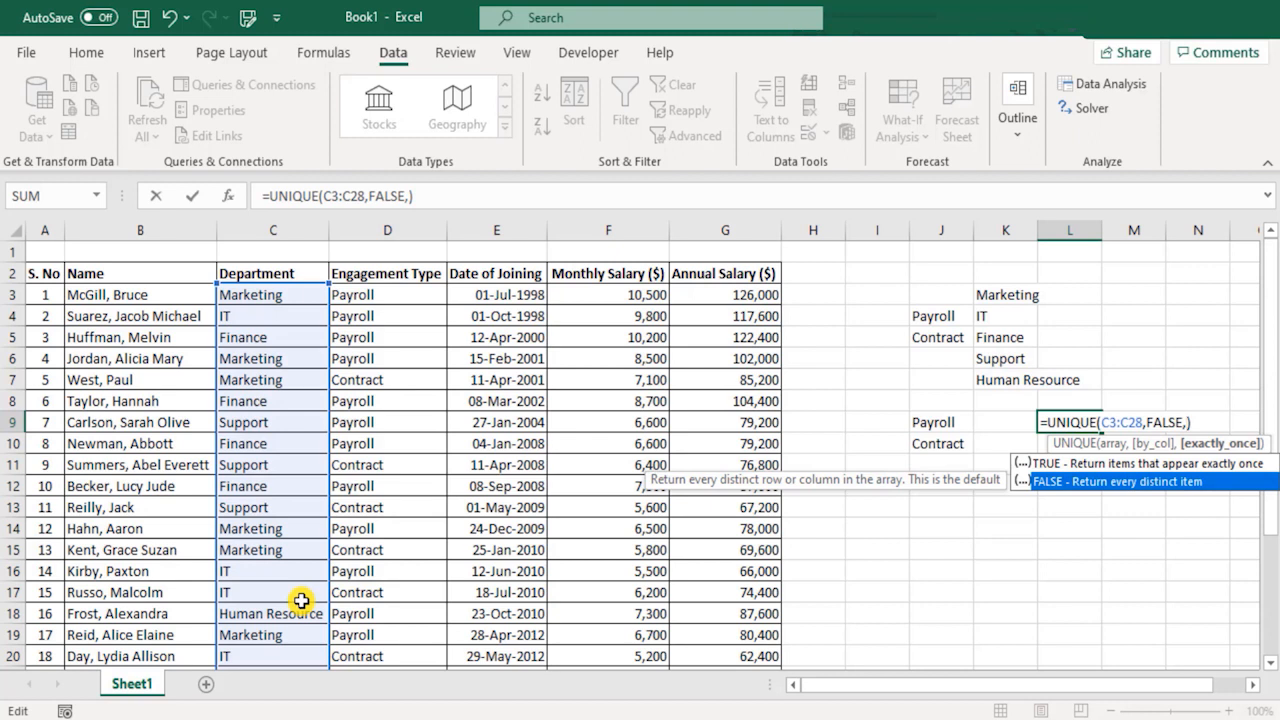
key(Tab)
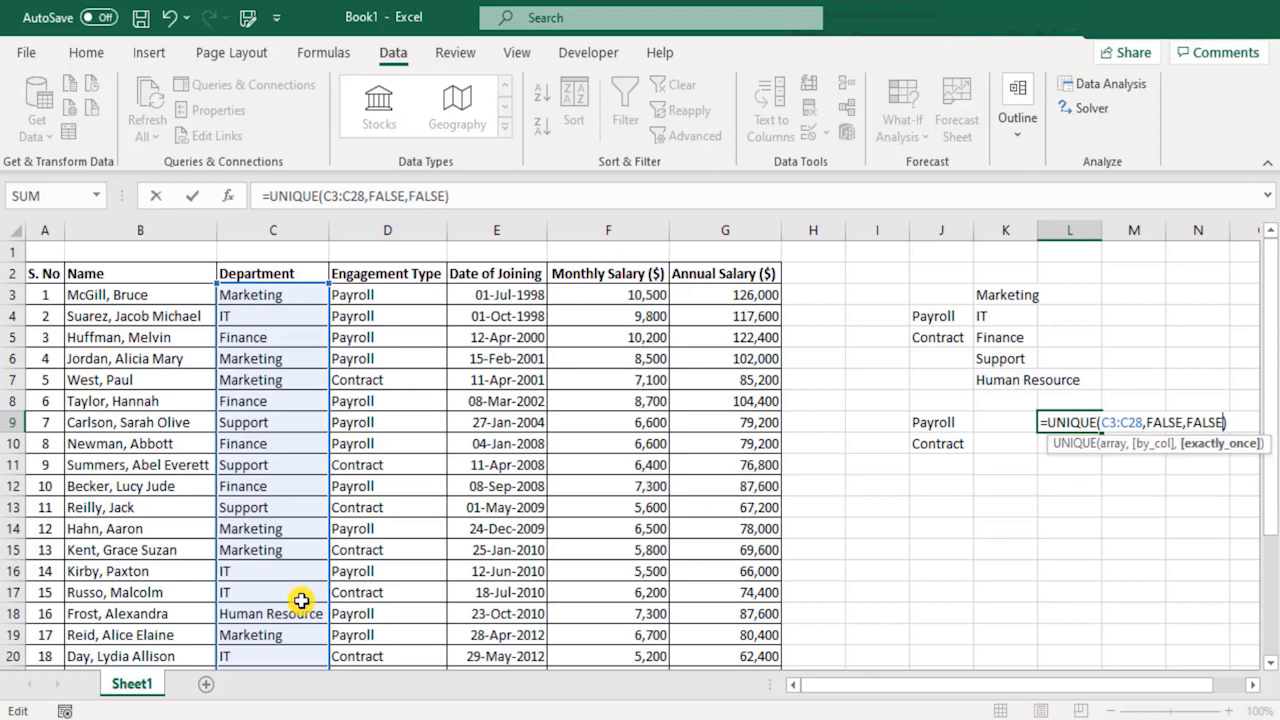
key(Return)
Step: Examine the department list spilled from L9 down to L14, including its last entry
key(Up)
key(shift+Down)
key(shift+Down)
key(shift+Down)
key(shift+Down)
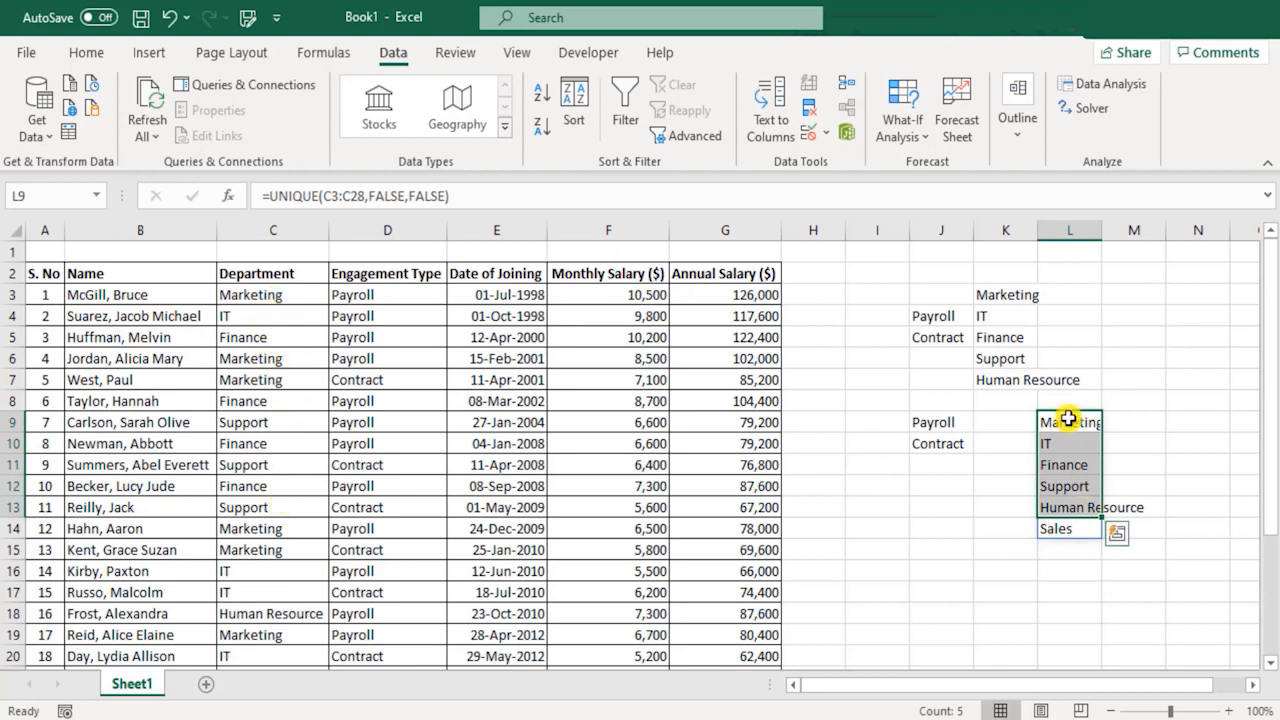
drag(1072, 424, 1093, 530)
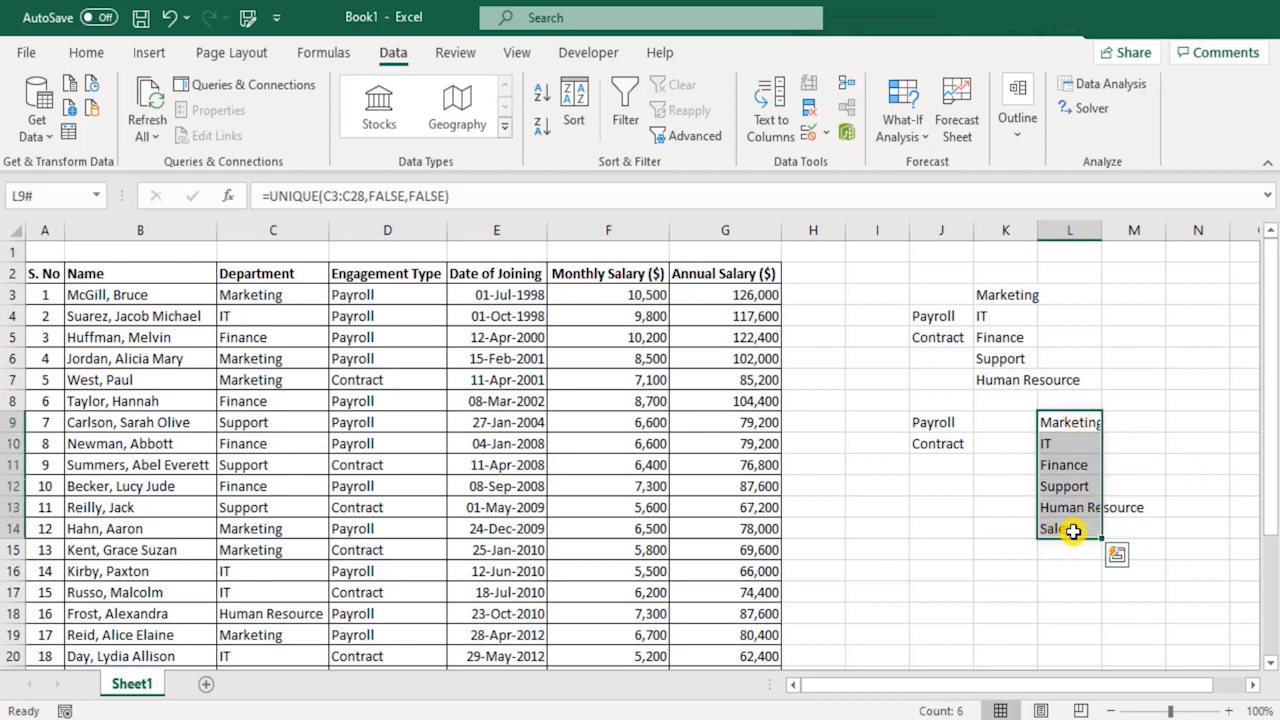
click(1088, 527)
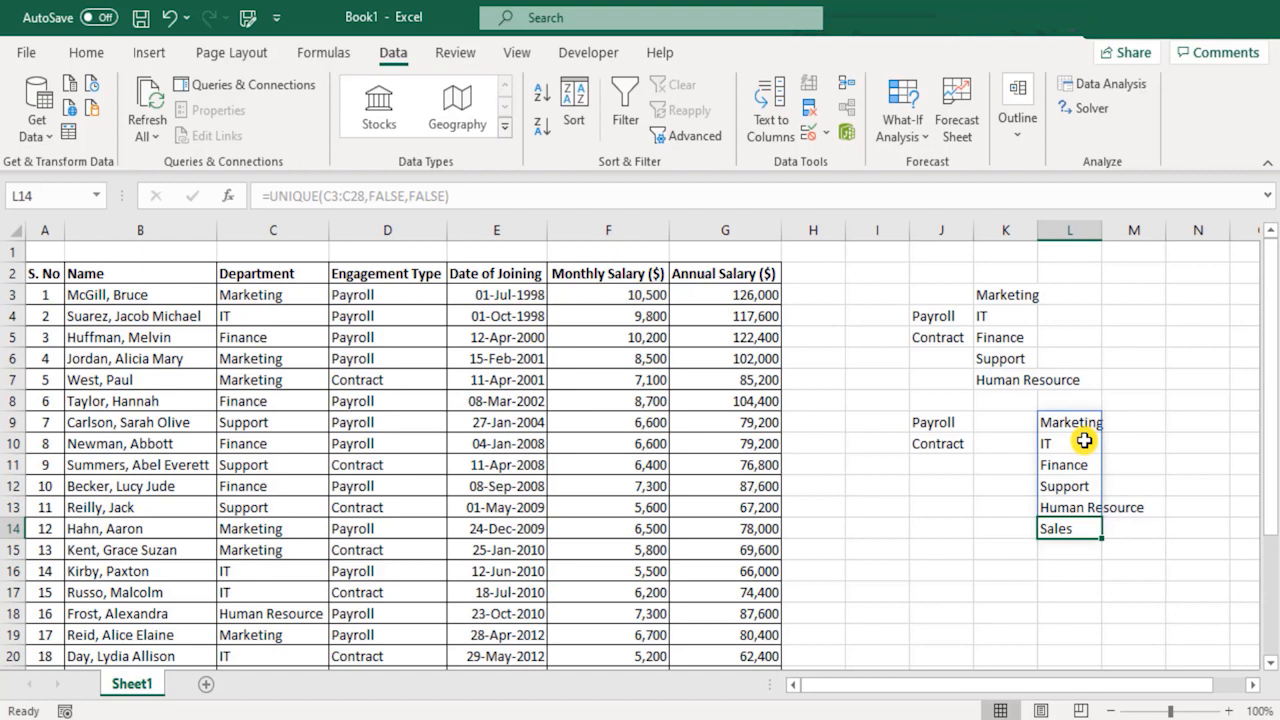
drag(1057, 421, 1076, 517)
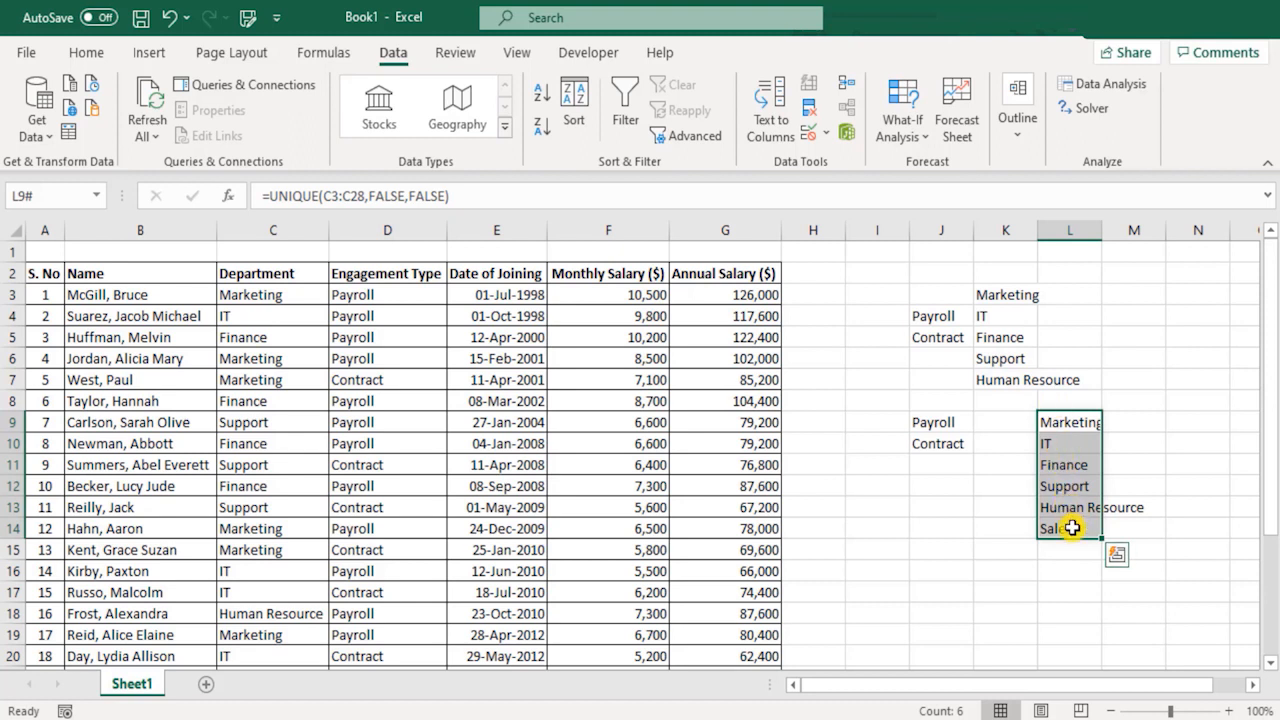
drag(976, 572, 1197, 565)
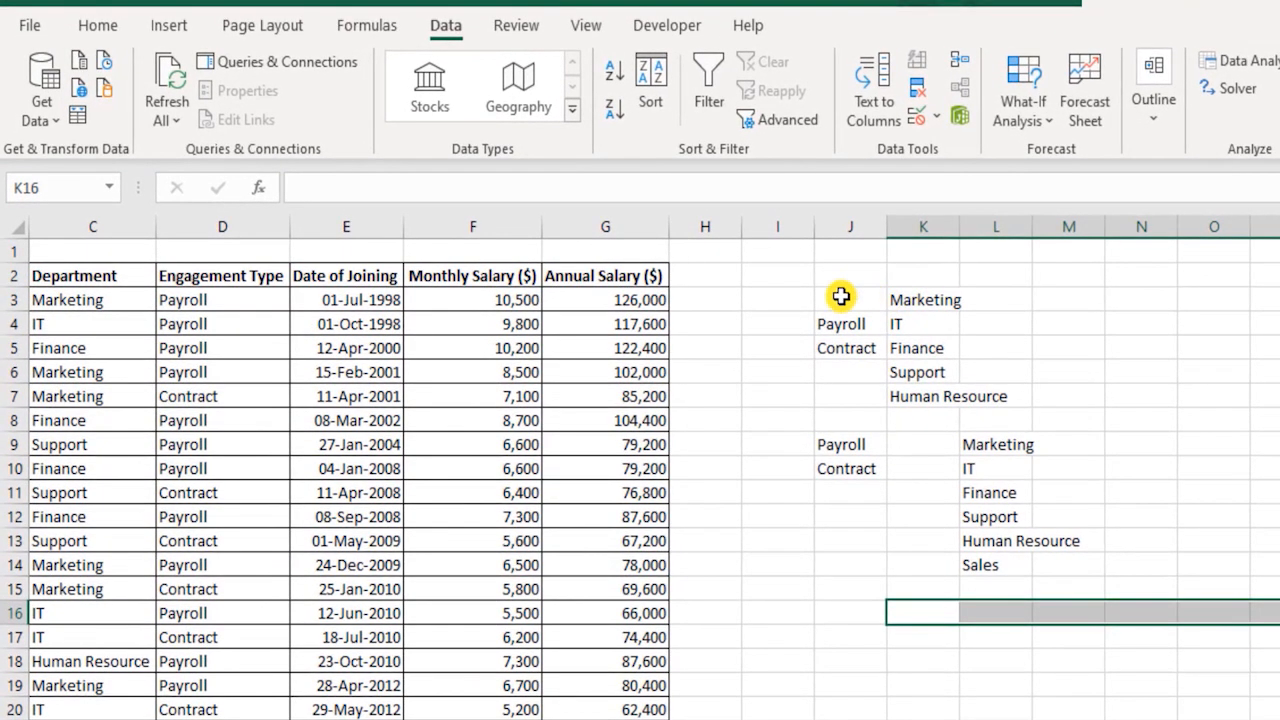
Step: Review the Remove Duplicates results in J3:K7 as plain values and compare them with the UNIQUE list in column L
drag(741, 290, 745, 316)
drag(953, 356, 947, 401)
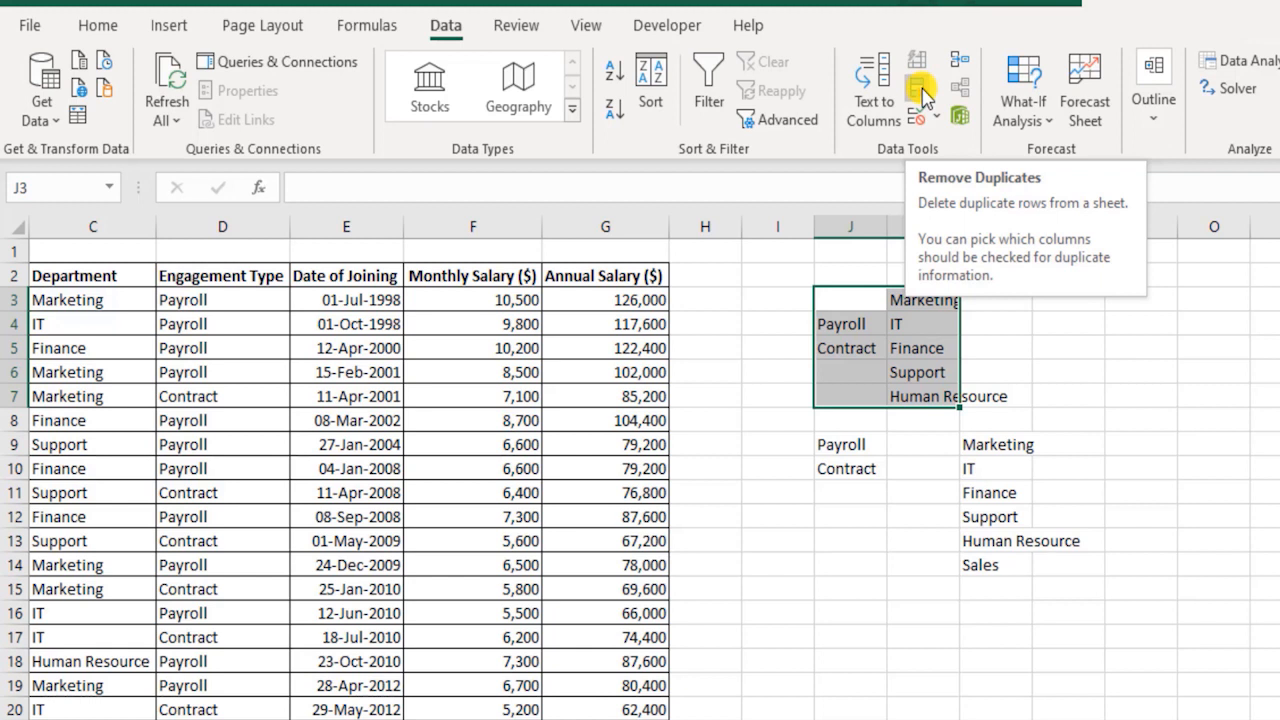
click(910, 347)
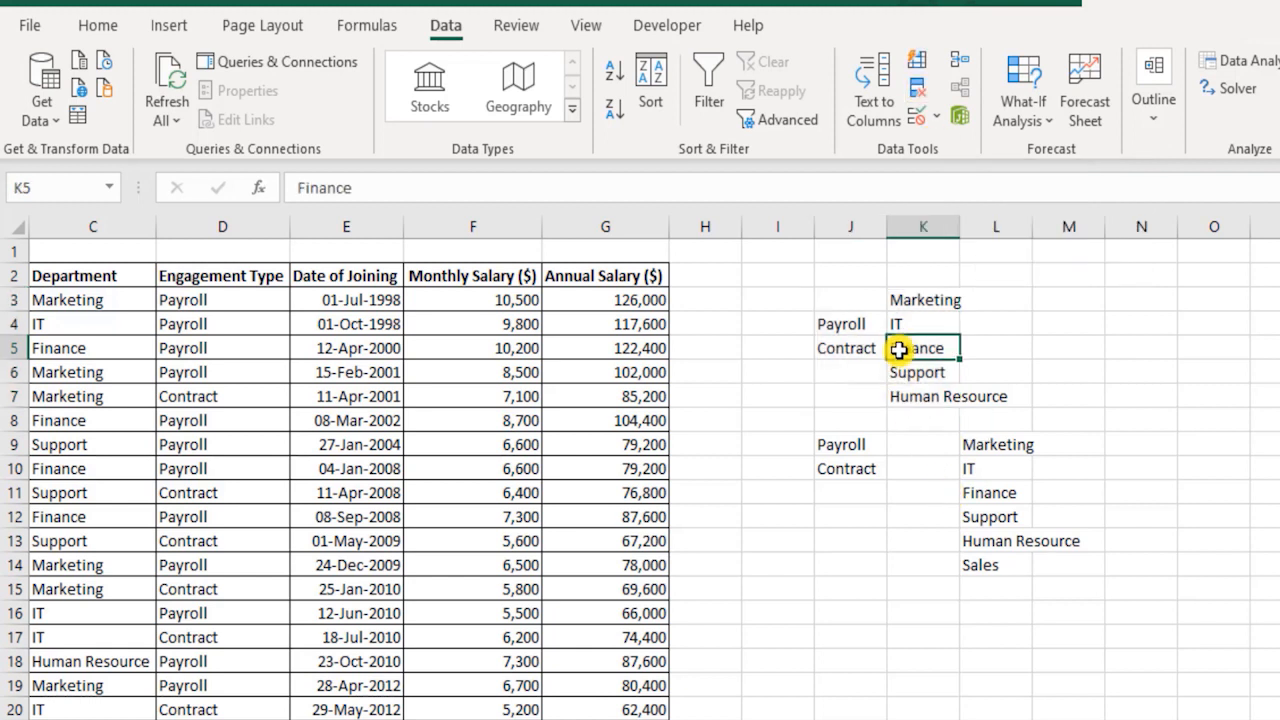
click(994, 490)
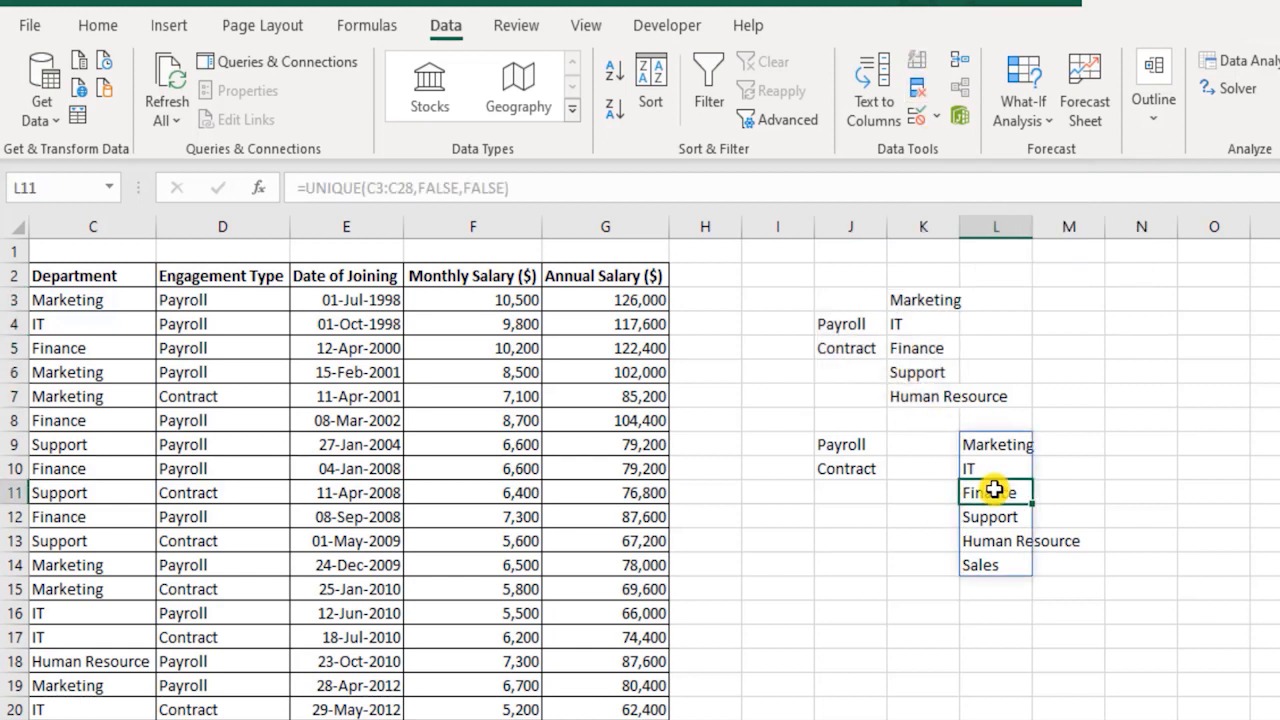
click(917, 329)
drag(897, 295, 925, 405)
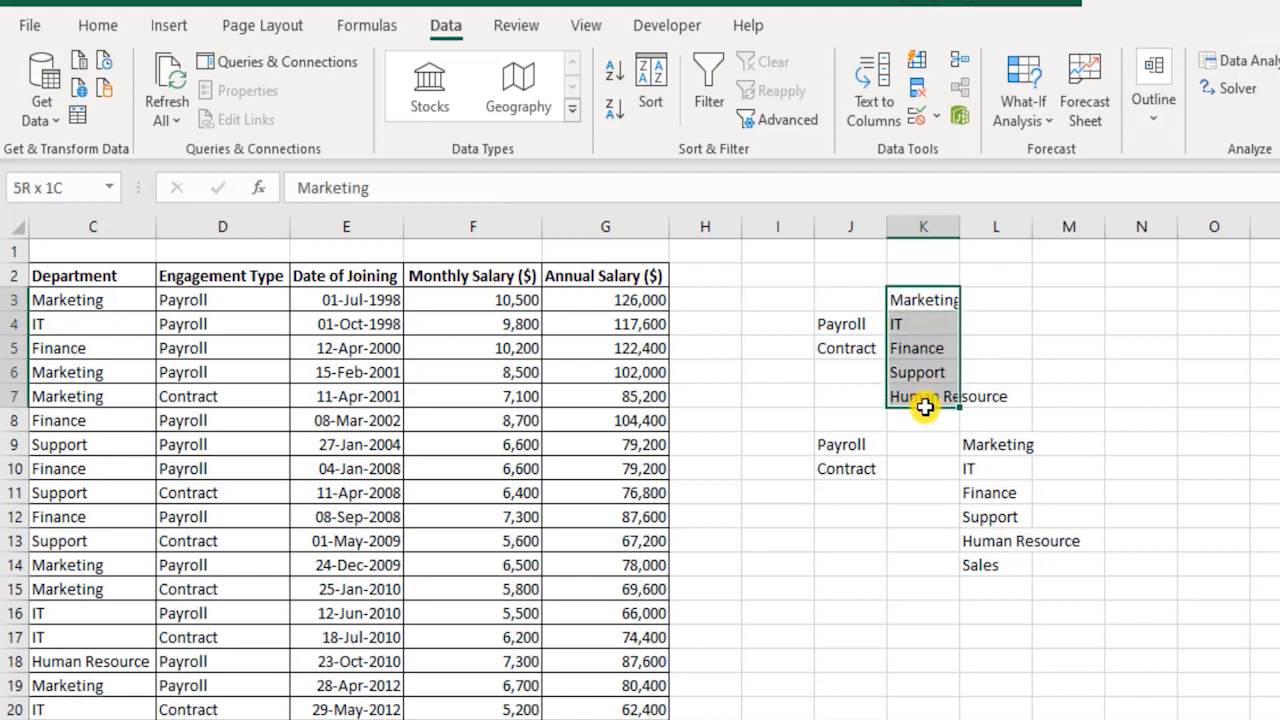
click(918, 348)
click(919, 325)
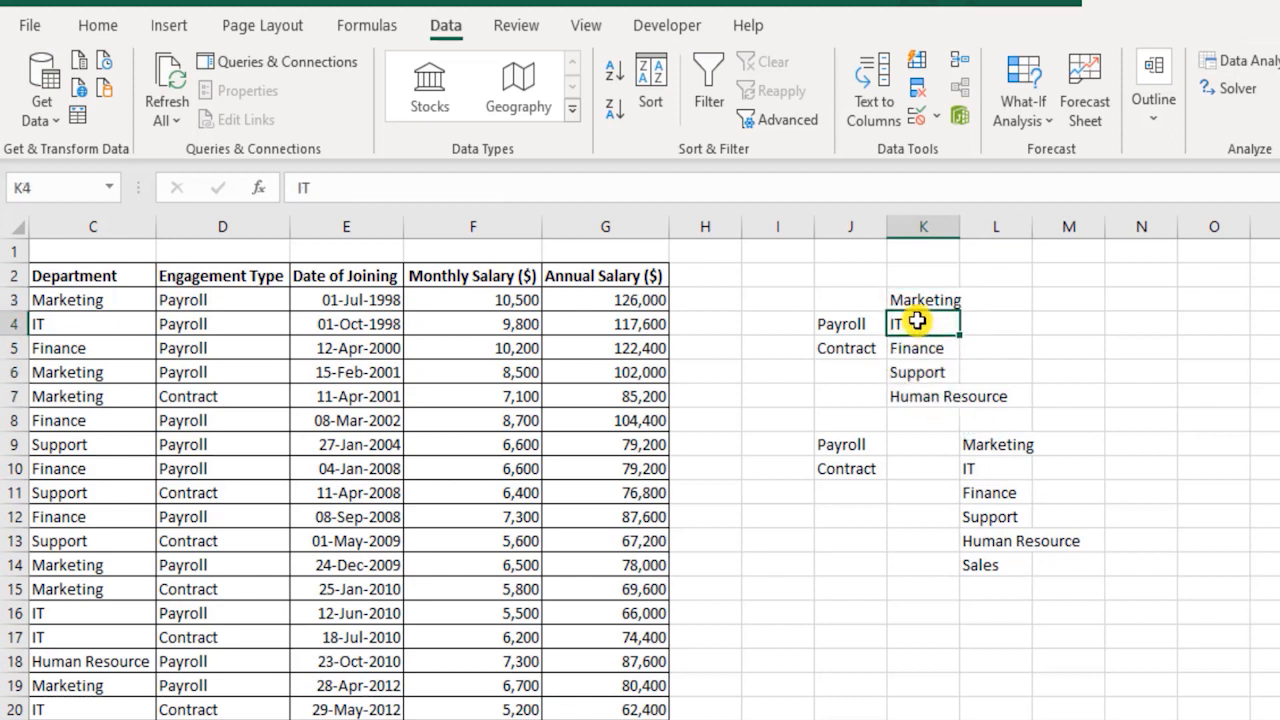
drag(917, 300, 930, 392)
double_click(920, 392)
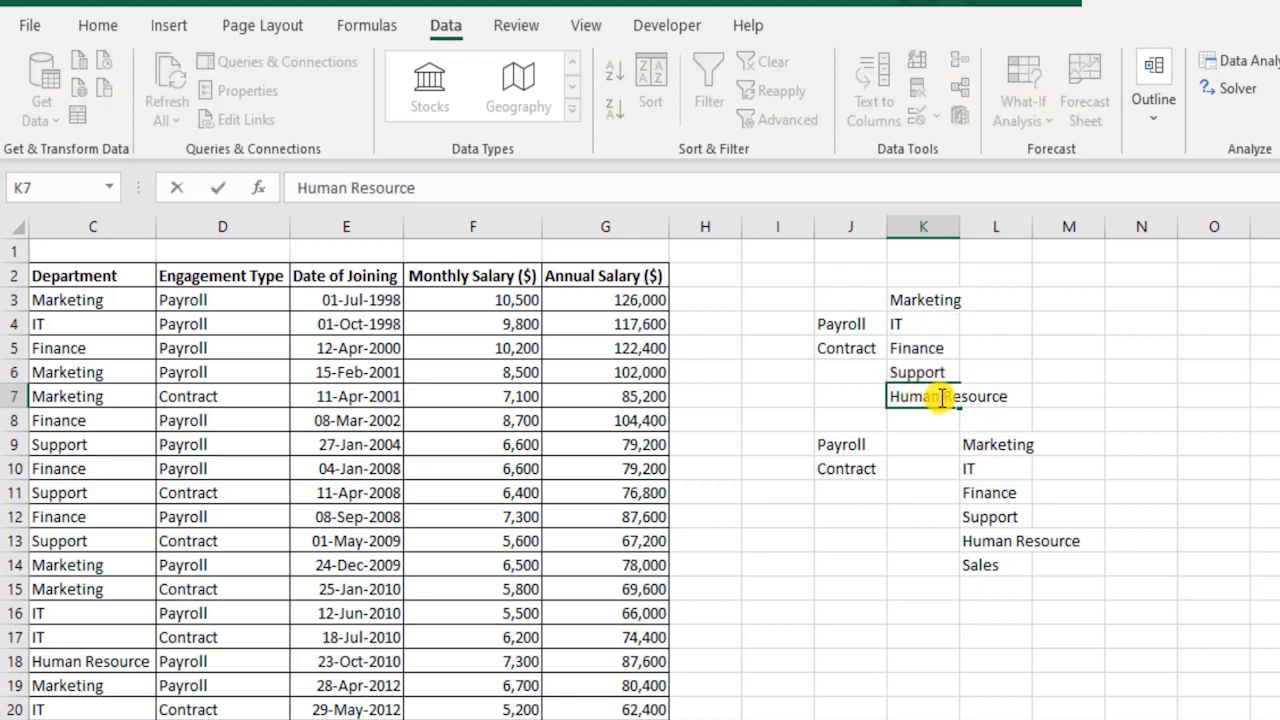
Step: Inspect the spilled cells and the formula behind the UNIQUE department list in L9, and the UNIQUE formula in J9
click(1005, 466)
click(1003, 517)
click(1000, 565)
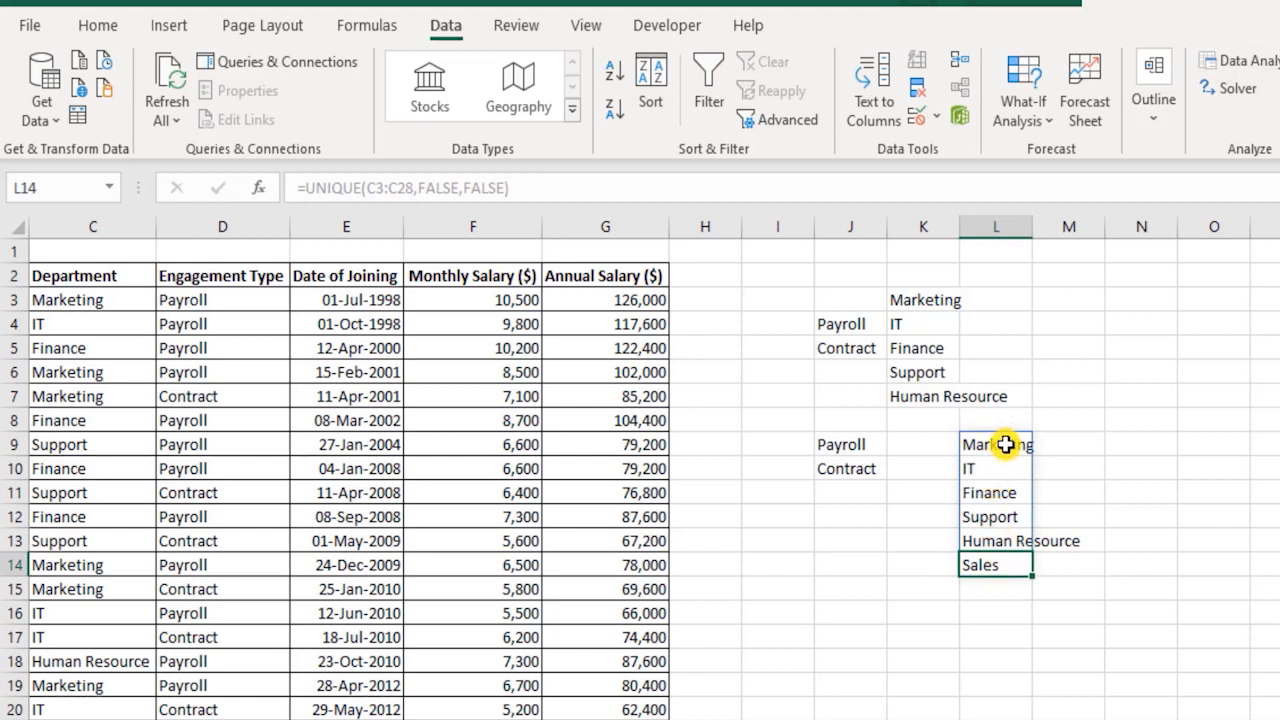
click(1005, 444)
double_click(1005, 444)
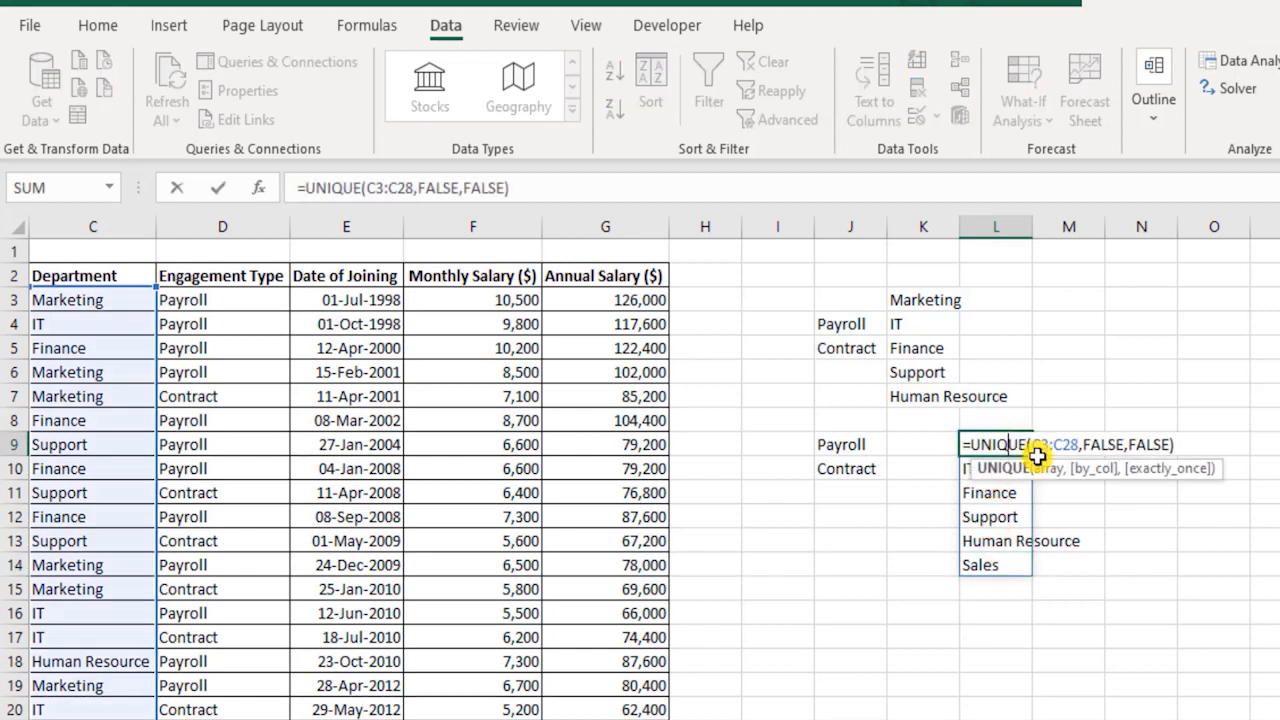
key(Escape)
click(850, 441)
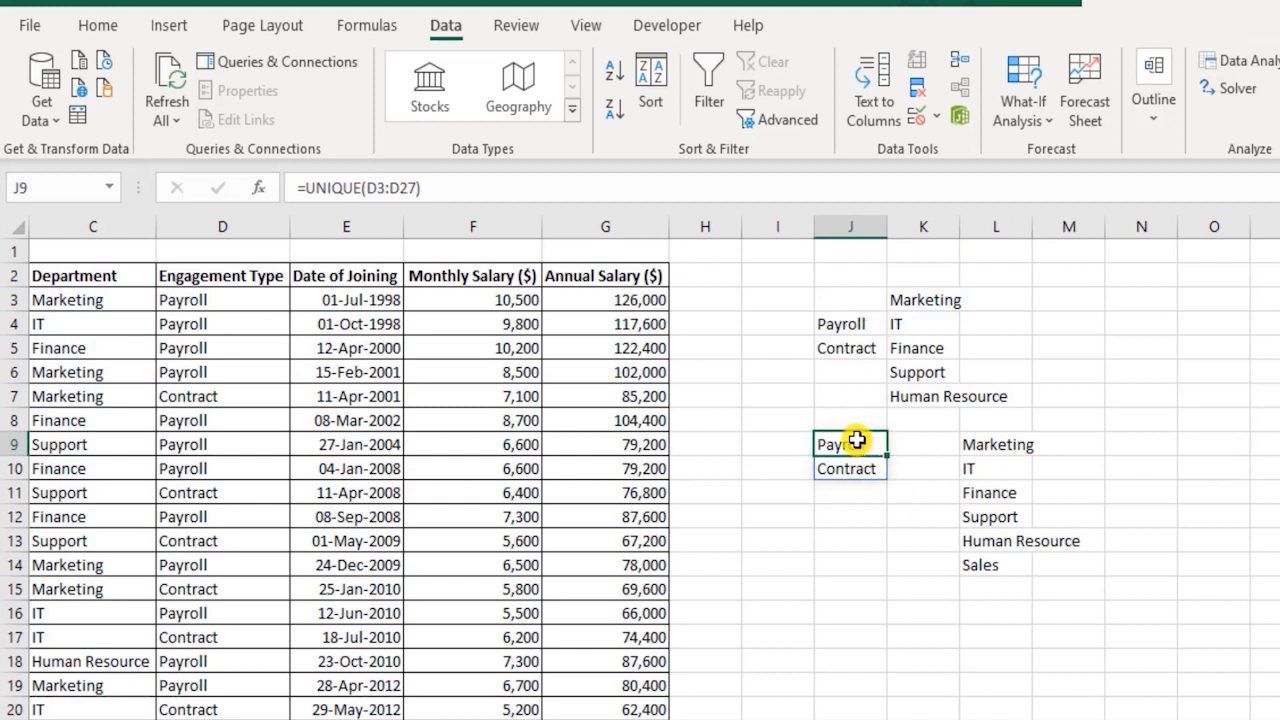
Step: Enter =TRANSPOSE(J9#) in M8 to lay the unique engagement types out horizontally, and select the spilled range M8:N8
mouse_move(1066, 417)
mouse_down()
mouse_move(1162, 418)
mouse_move(1067, 417)
mouse_up()
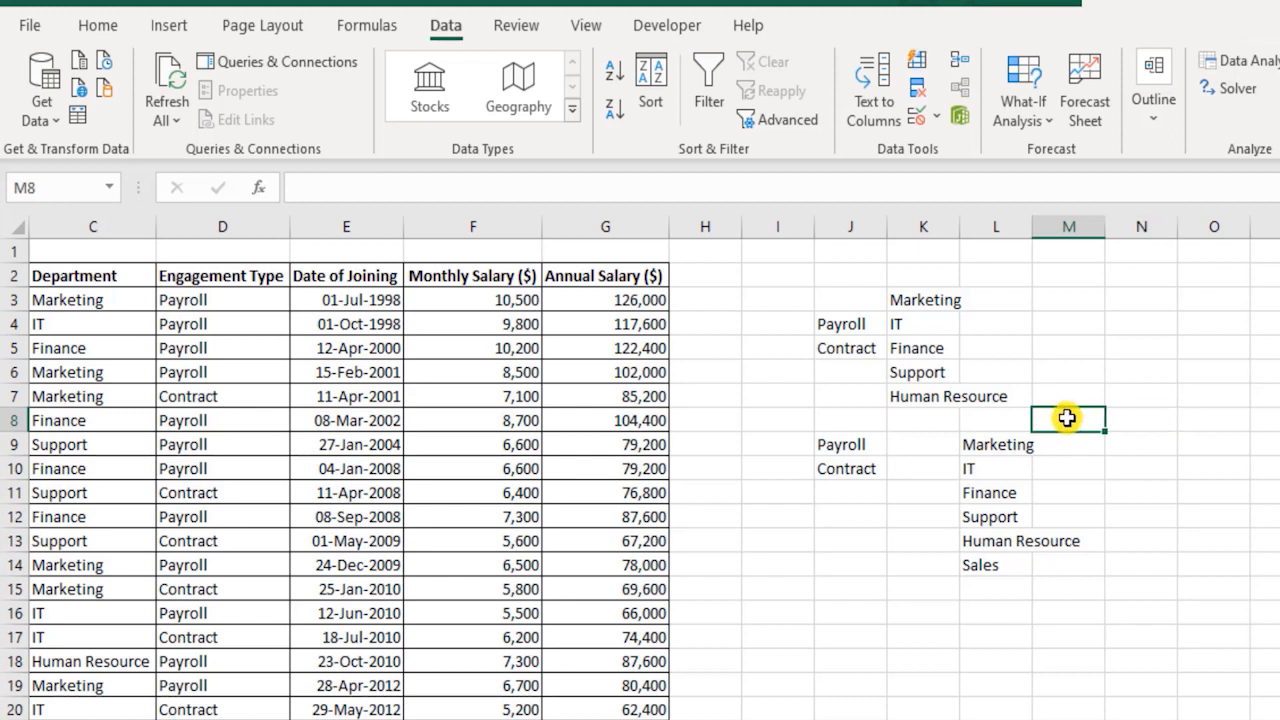
text(=tra)
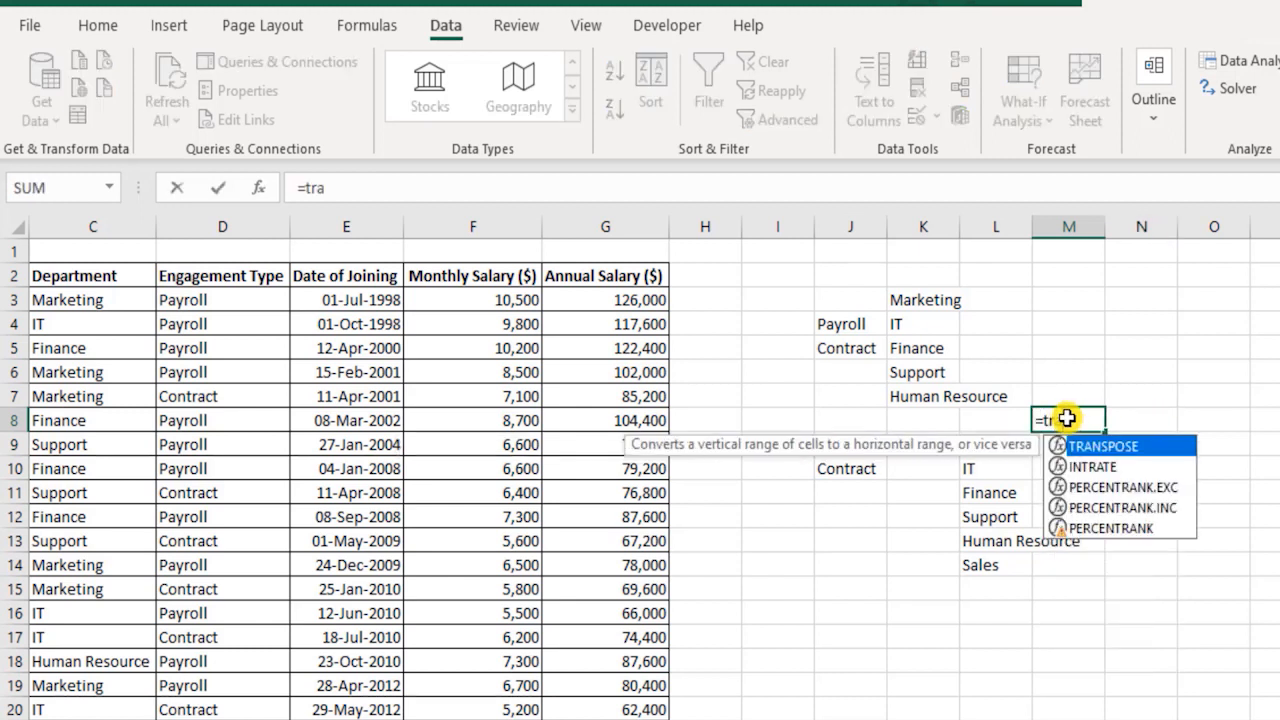
text(ns)
key(Tab)
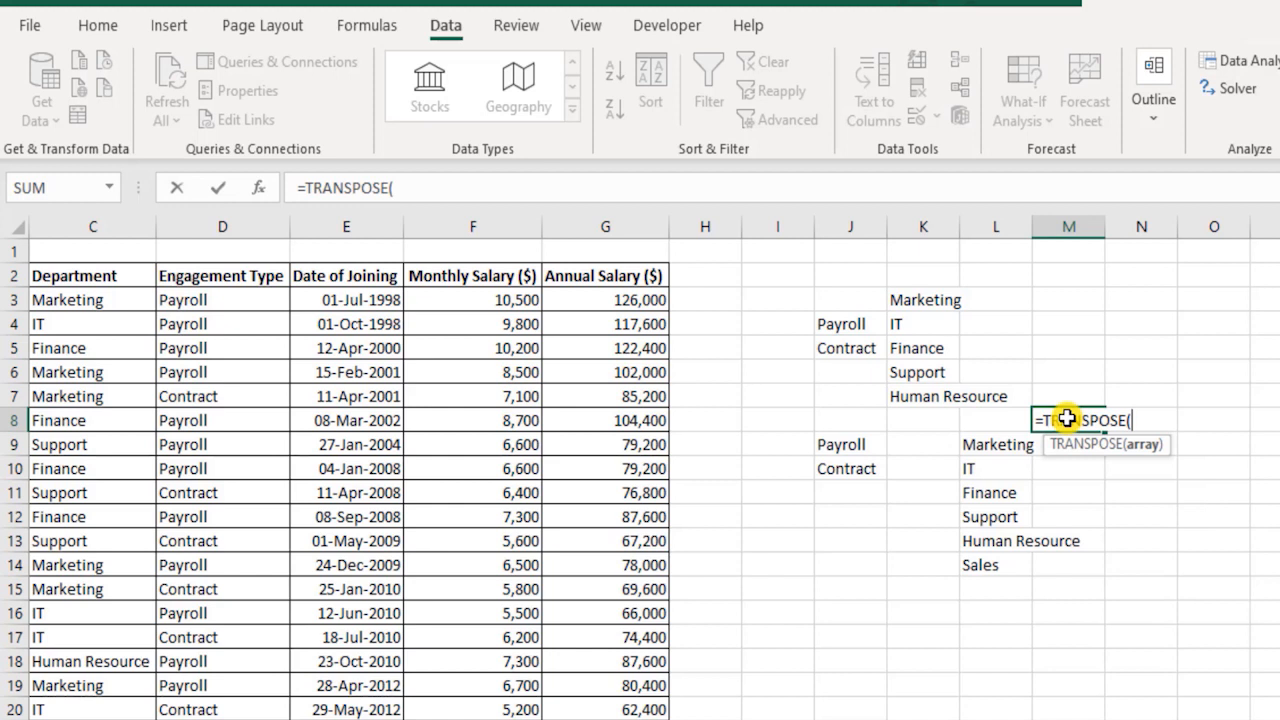
drag(849, 443, 858, 466)
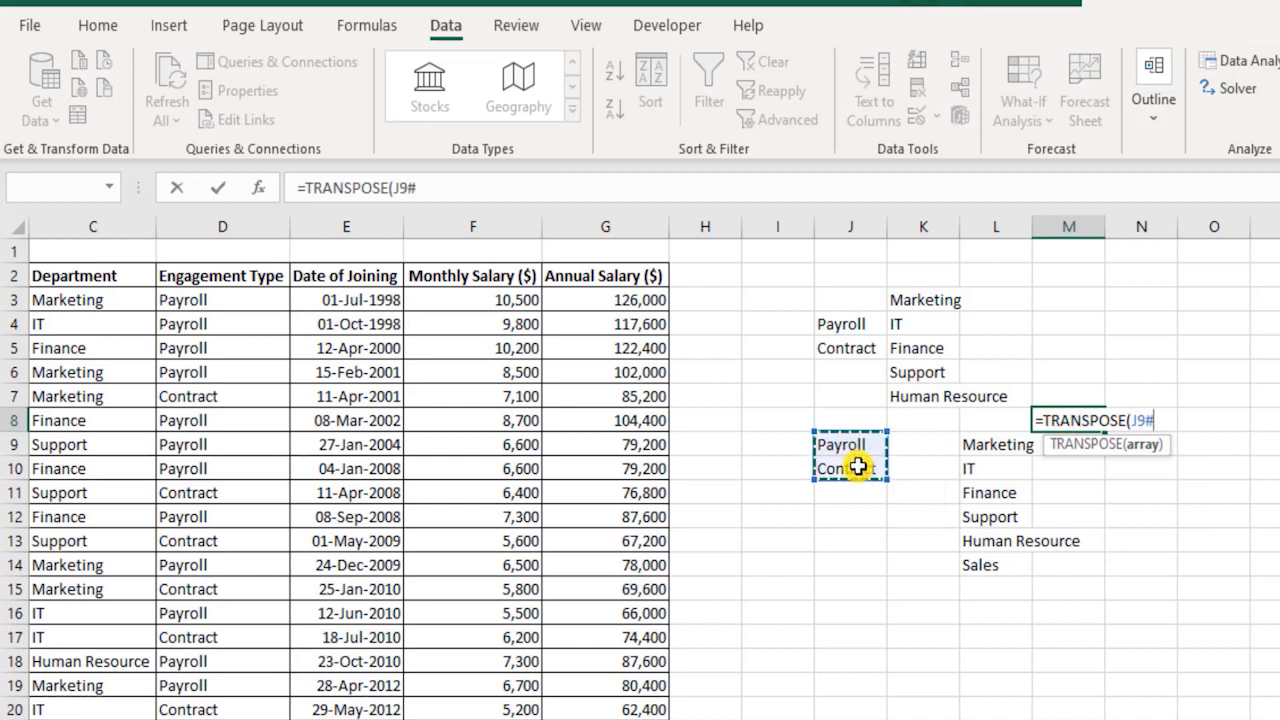
text())
key(Return)
key(Up)
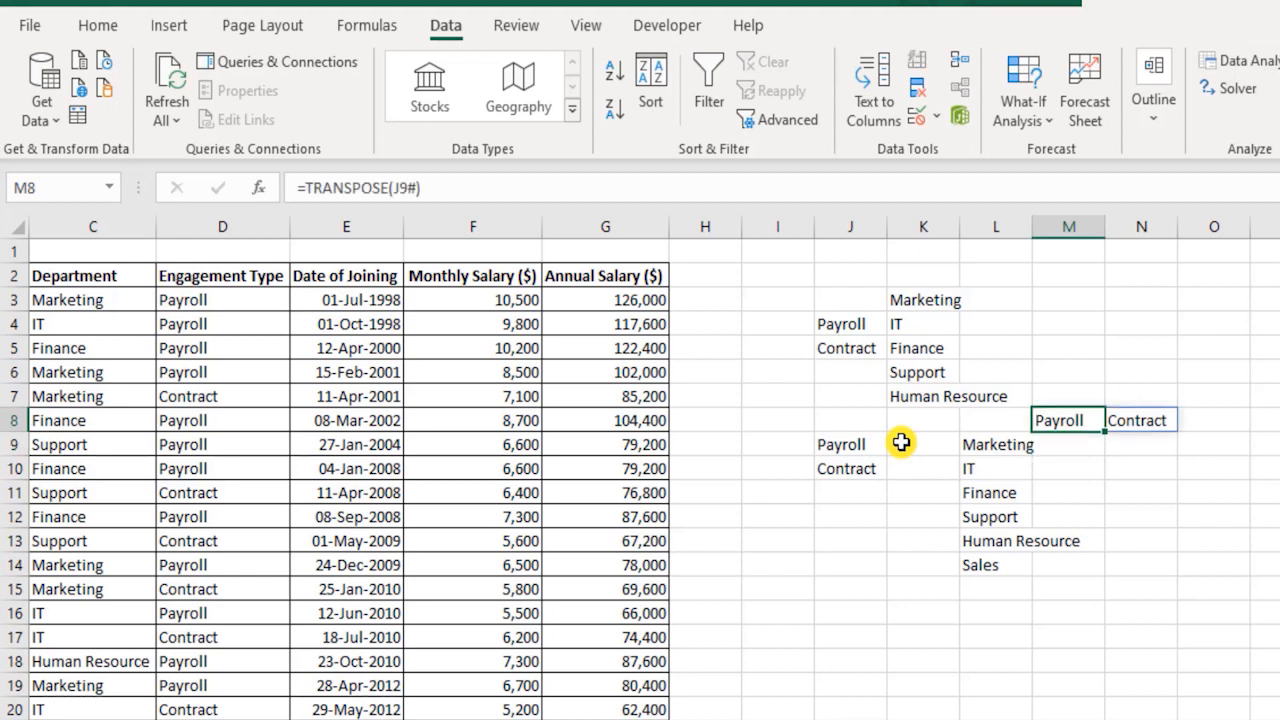
key(shift+Right)
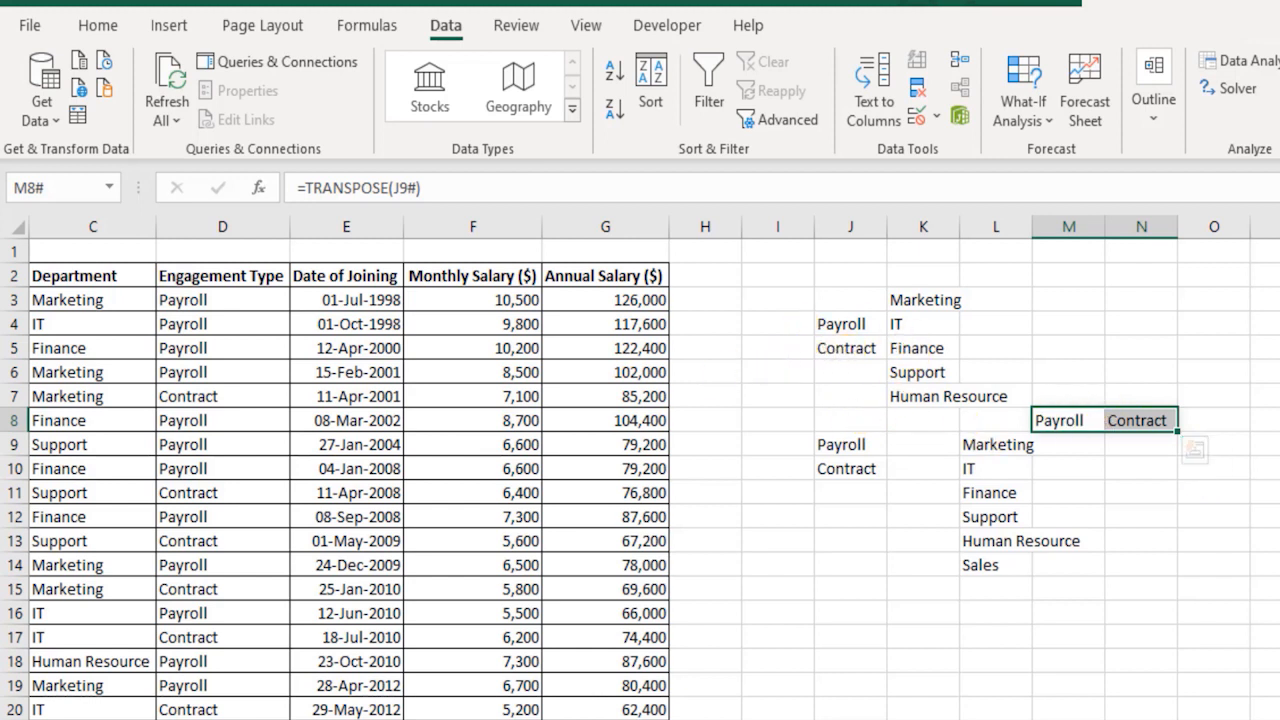
Step: Enter the sample values ABC, DEF and GHI across J19:L19 below the UNIQUE results
scroll(1086, 580, down, 3)
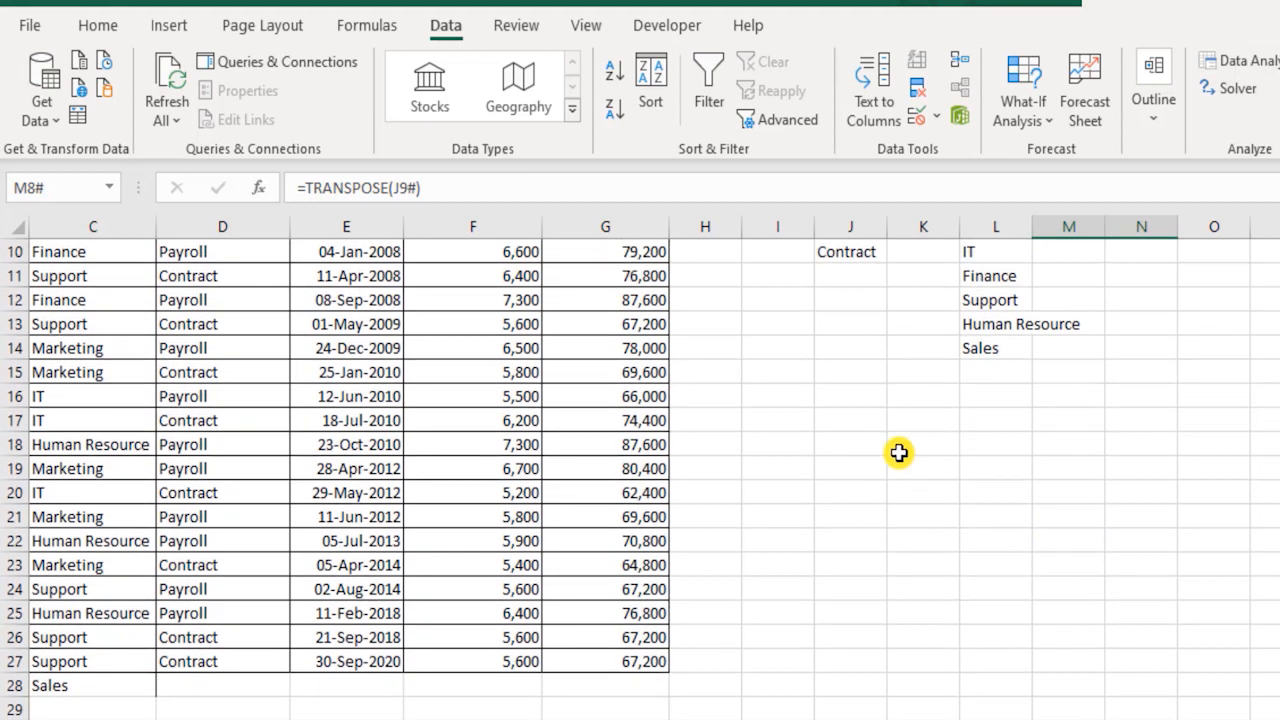
click(852, 462)
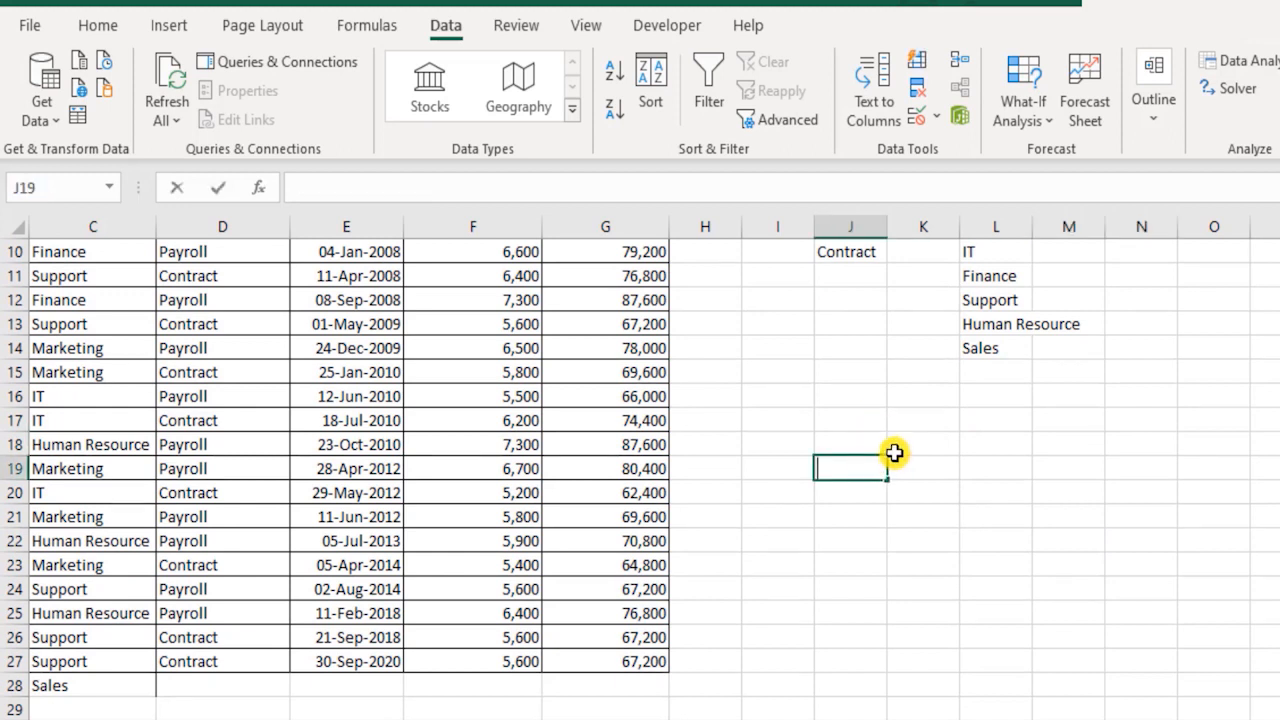
text(ABC)
key(Tab)
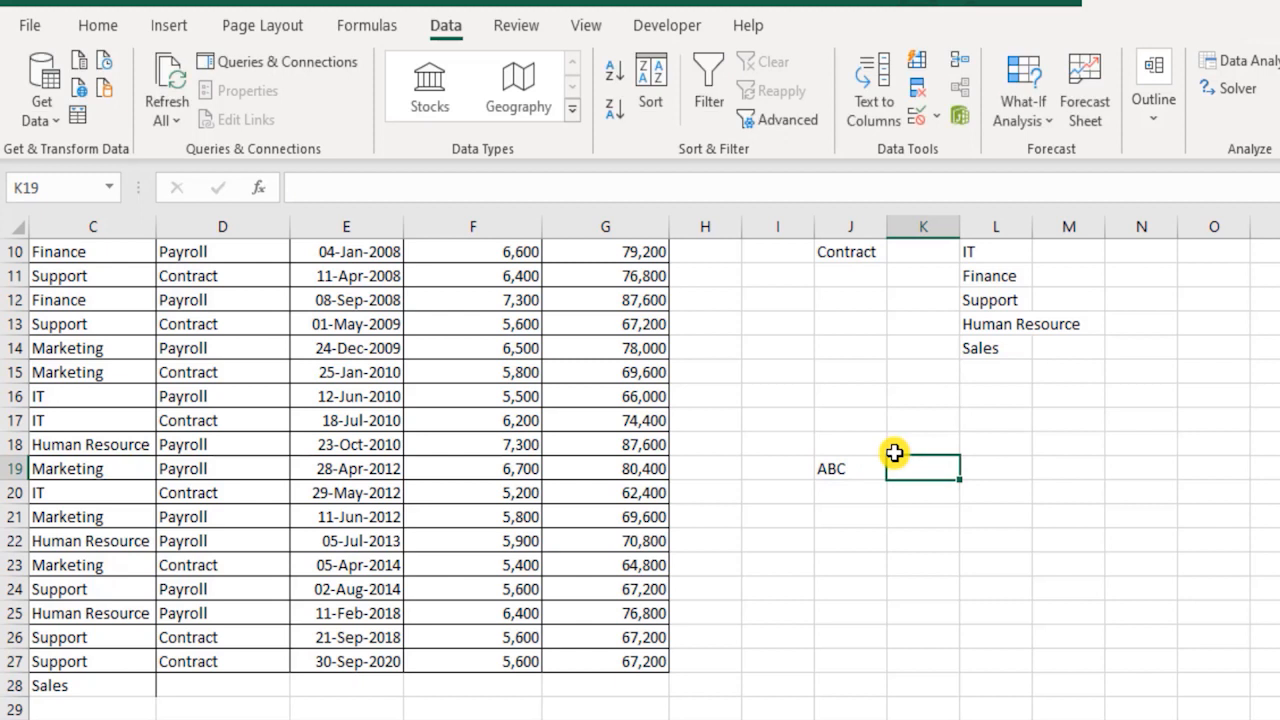
text(DEF)
key(Tab)
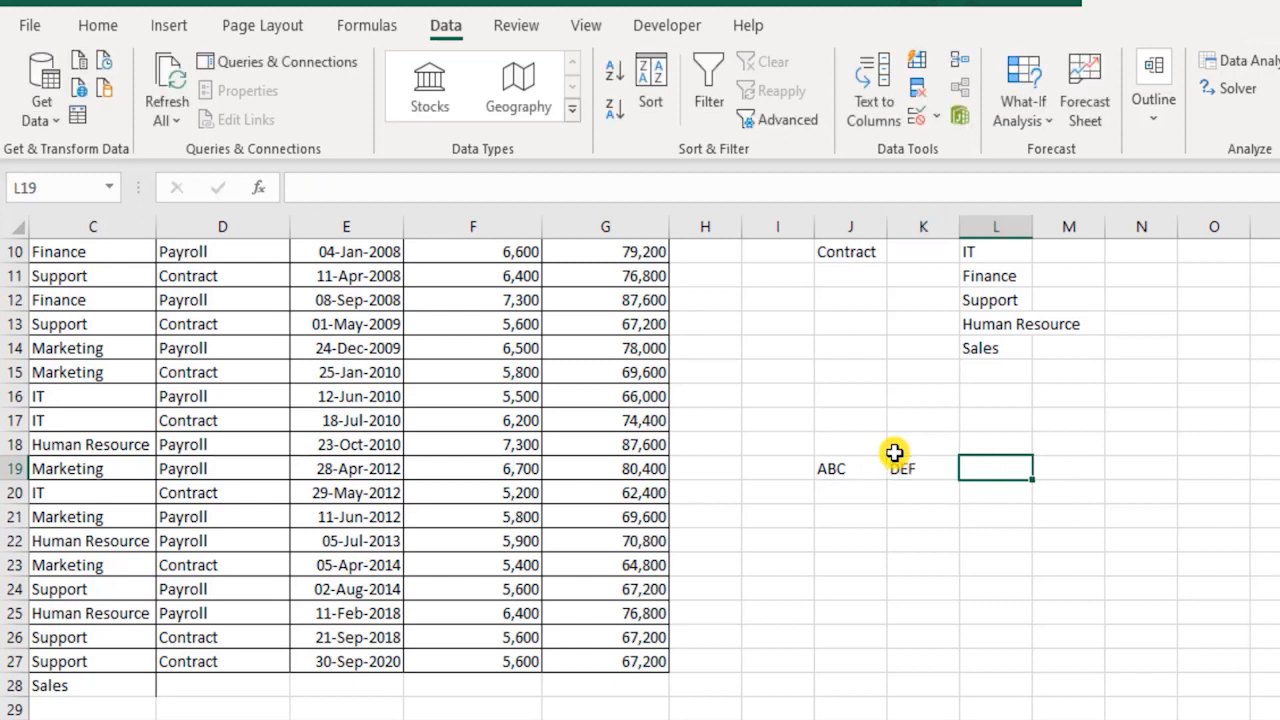
text(GHI)
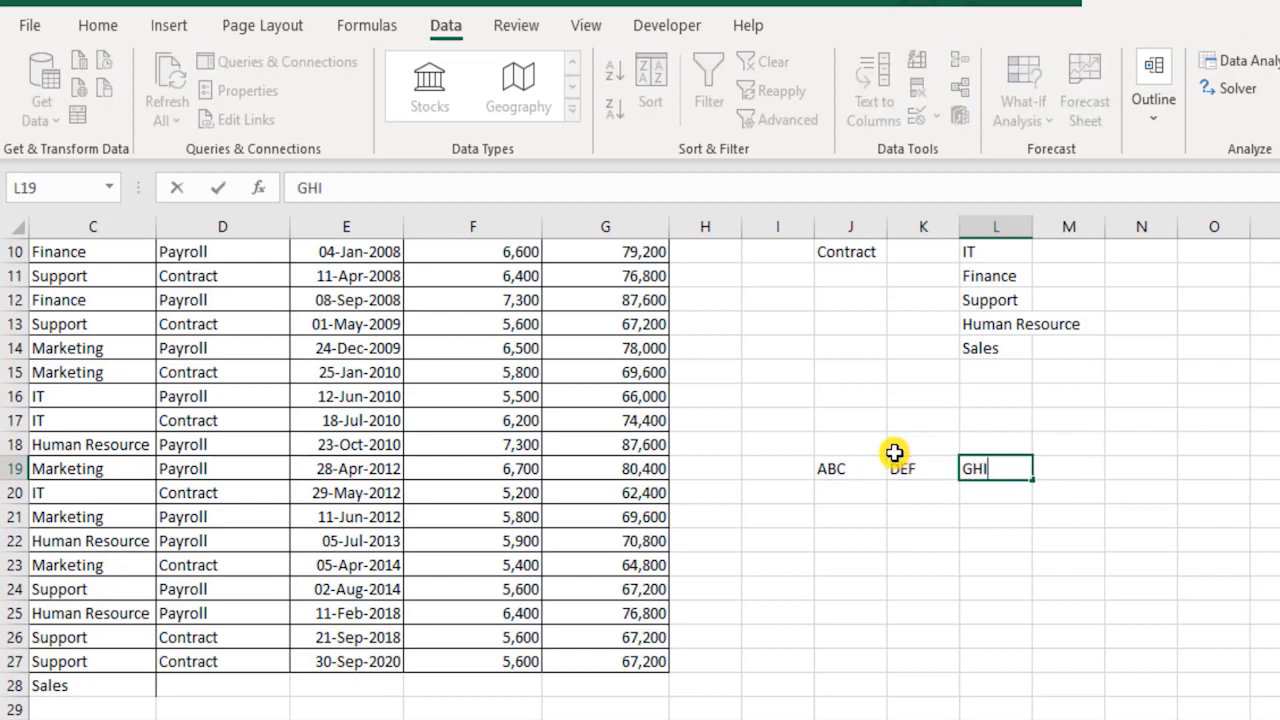
key(Return)
Step: Enter =TRANSPOSE(J19:L19) in J21 to turn the sample row into a vertical list, and select the spilled range J21:J23
key(Return)
text(=tra)
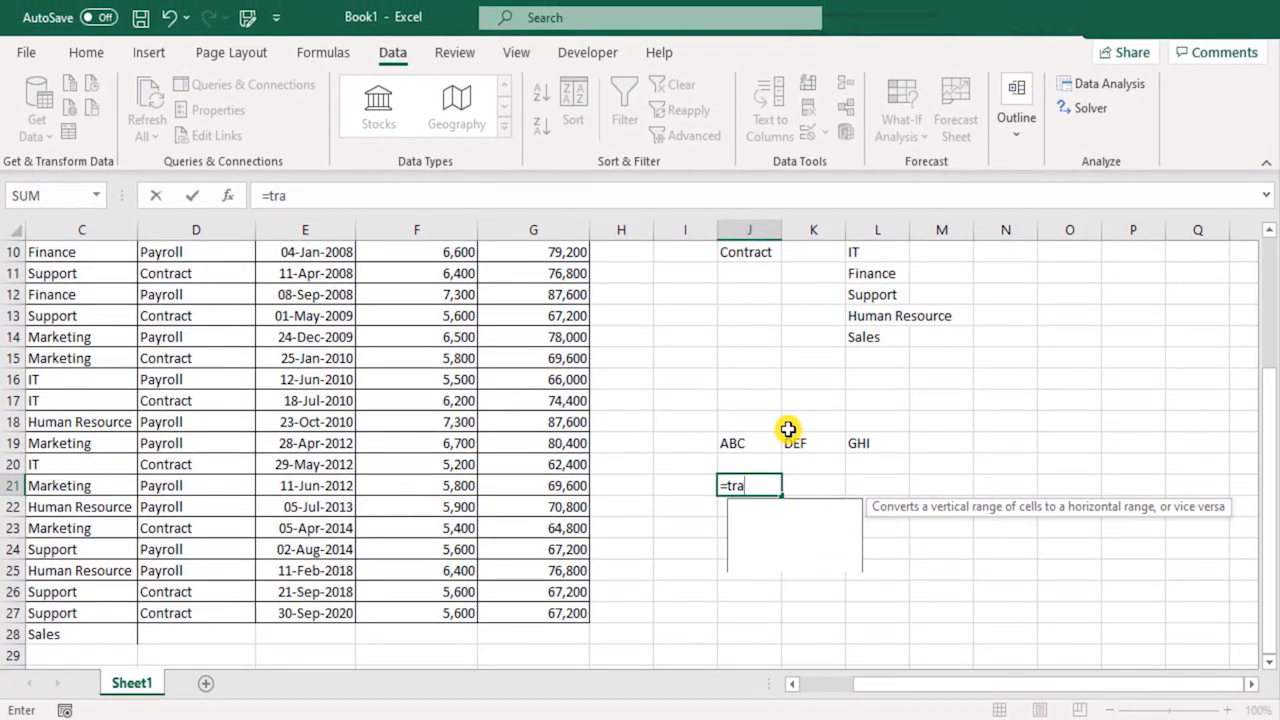
text(ns)
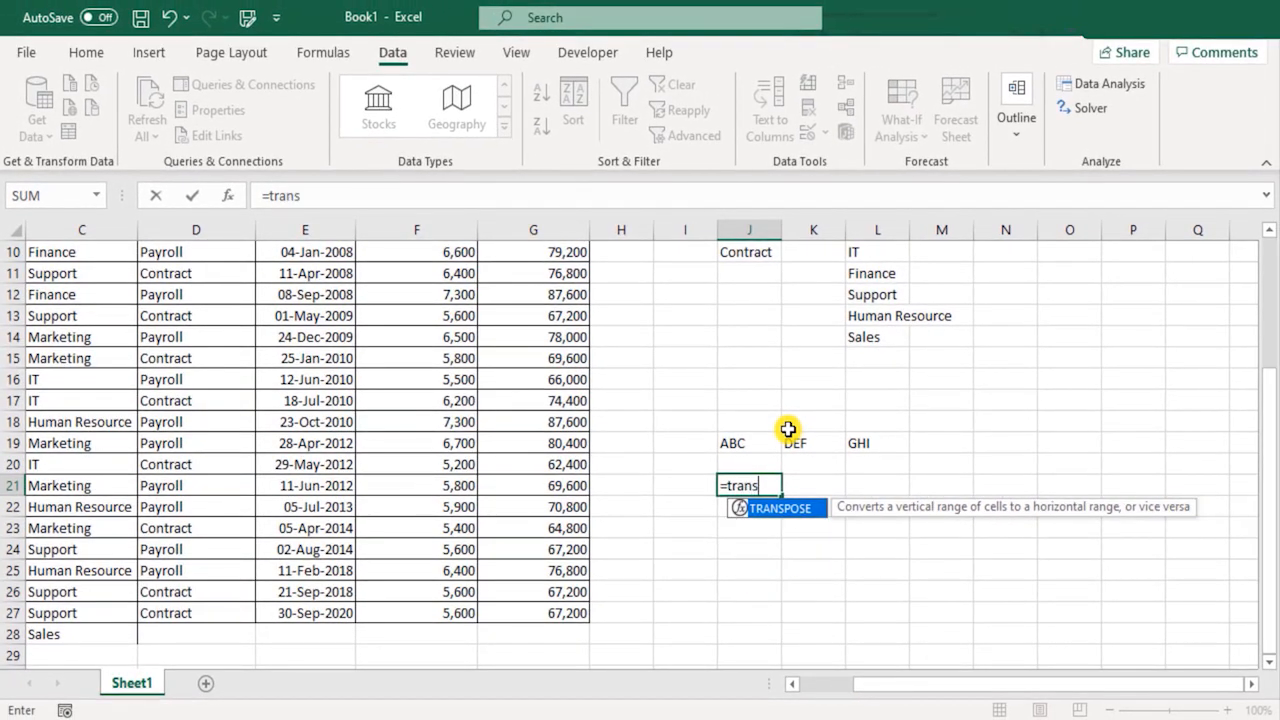
key(Tab)
key(Up)
key(Up)
key(shift+Right)
key(shift+Right)
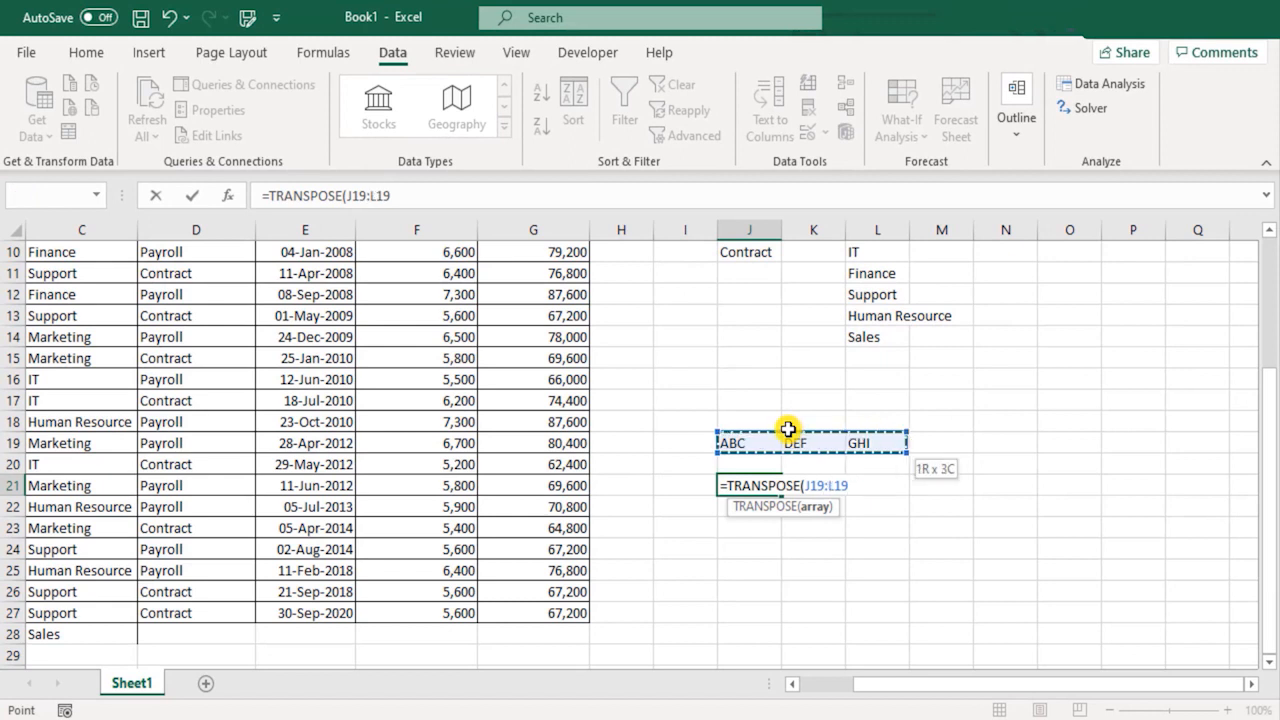
text())
key(ctrl+Return)
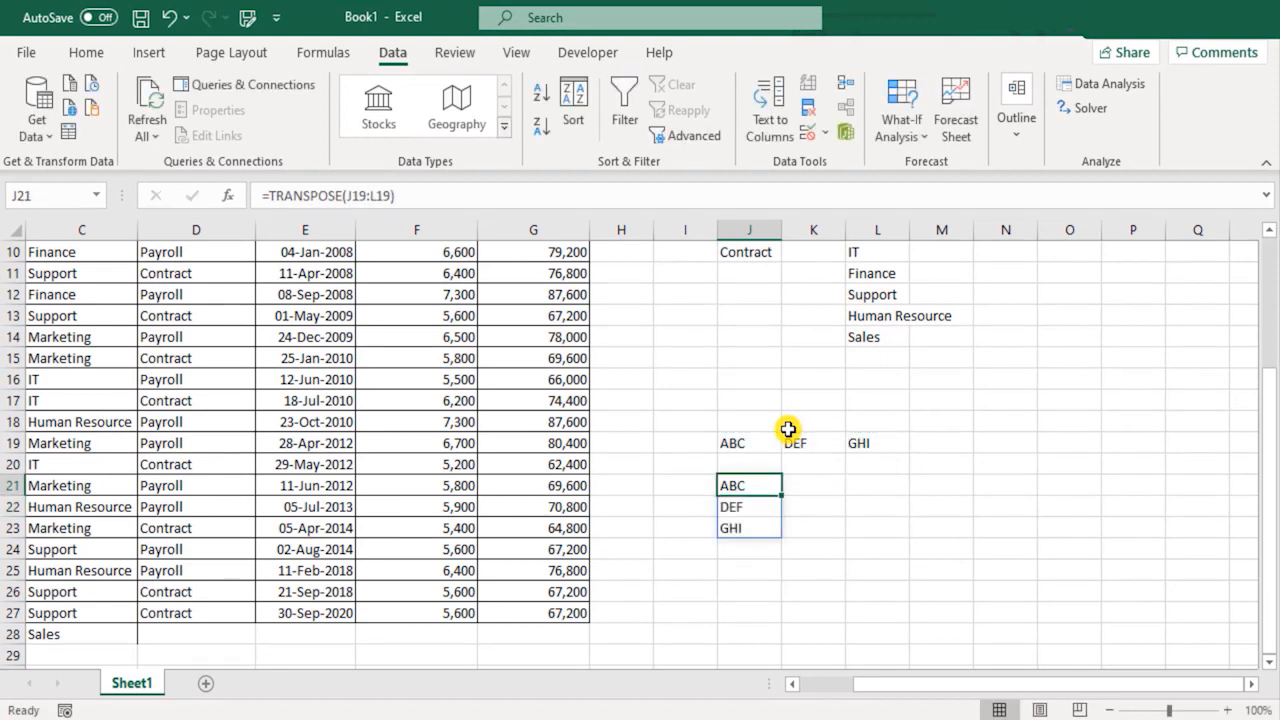
key(shift+Down)
key(shift+Down)
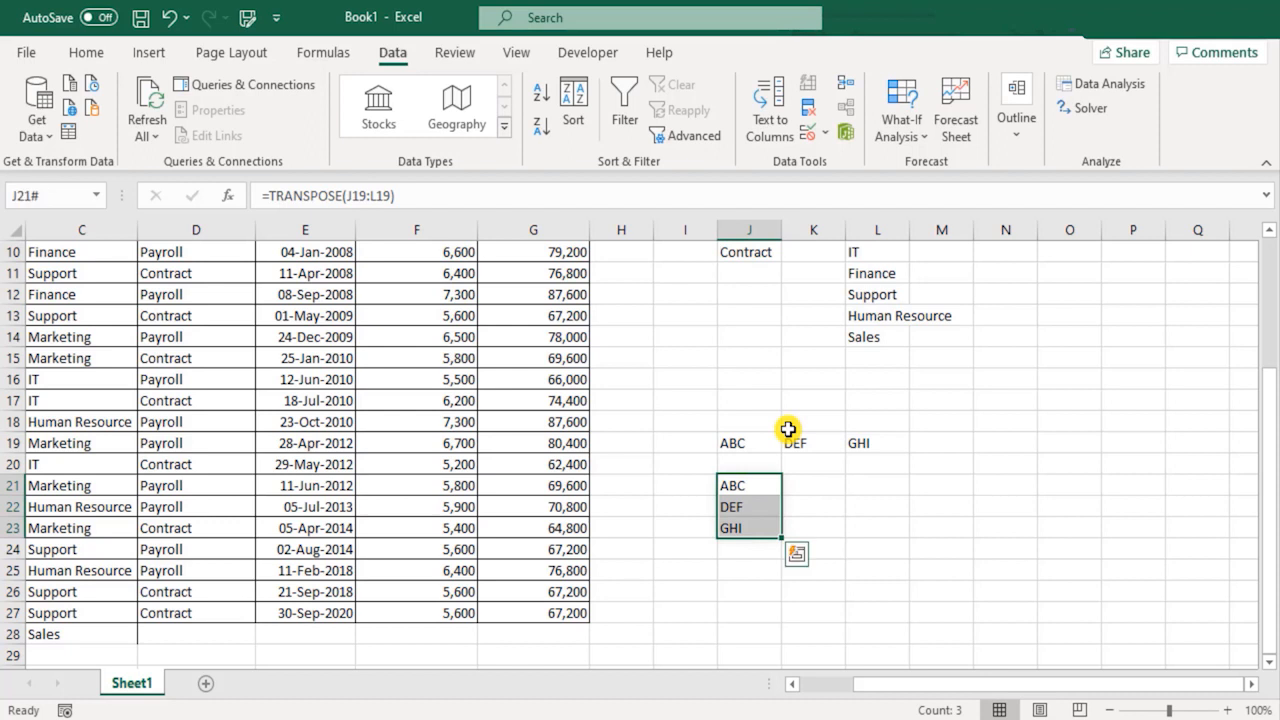
Step: Undo the TRANSPOSE formula in J21 and the sample entries in J19:L19
key(Up)
key(ctrl+z)
key(ctrl+z)
key(ctrl+z)
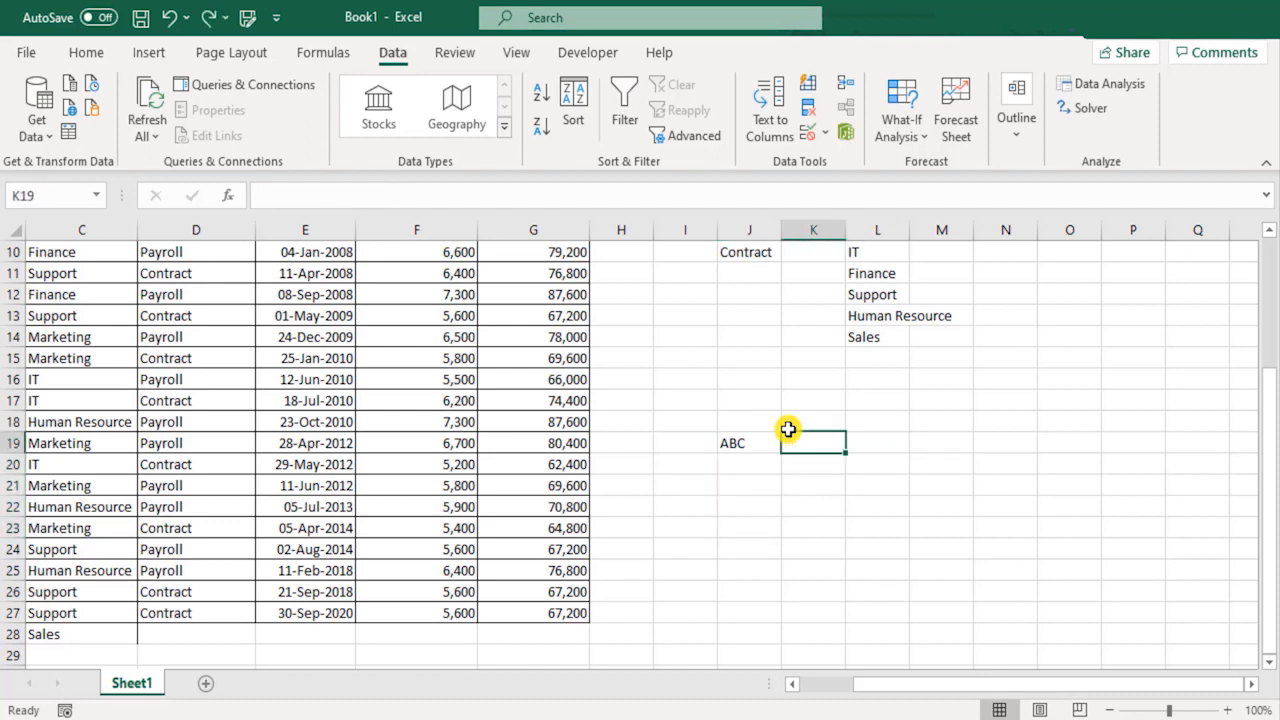
key(ctrl+z)
Step: Compare the transposed engagement types in M8:N8 with the UNIQUE formula in J9 that feeds them
scroll(886, 457, down, 3)
scroll(860, 640, up, 6)
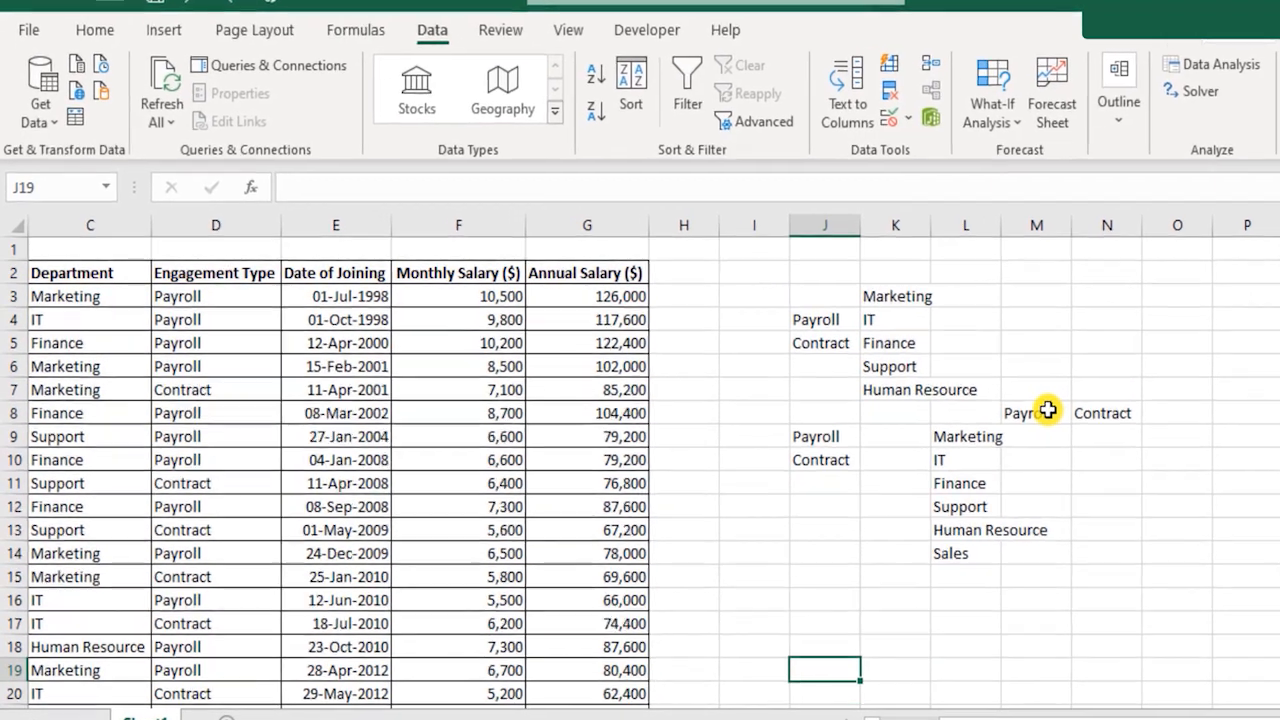
drag(950, 400, 1025, 400)
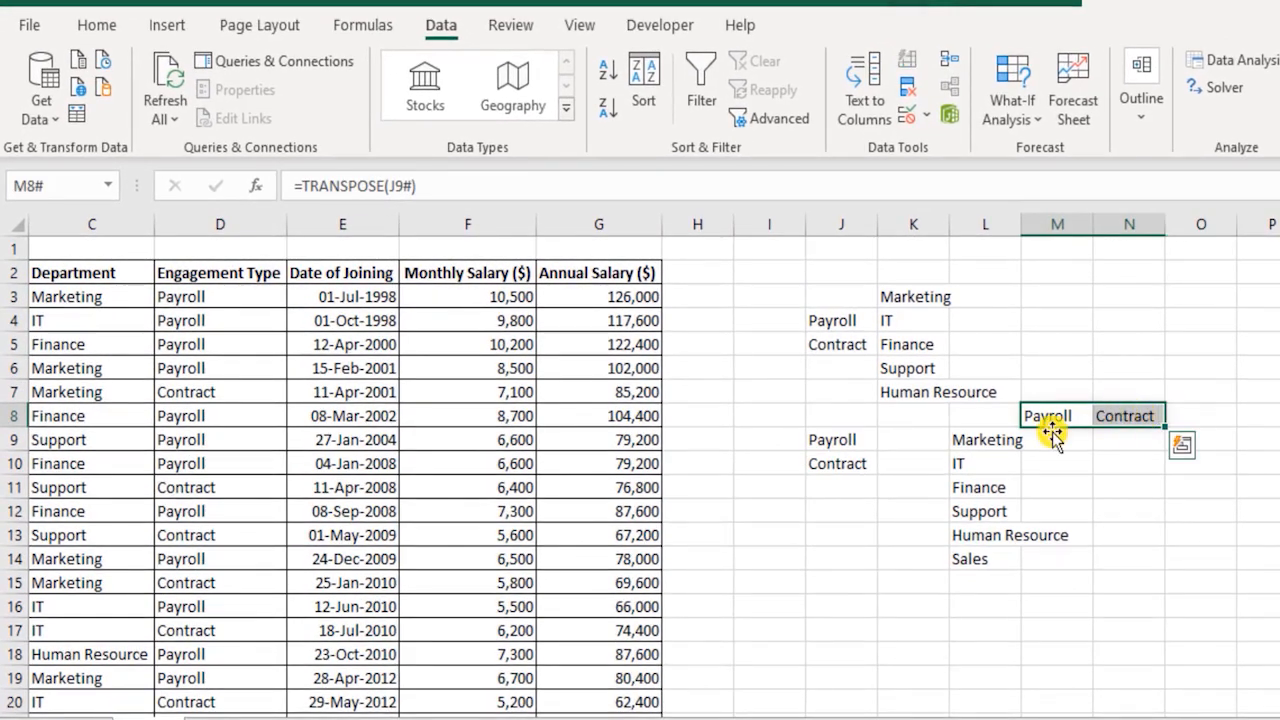
click(849, 440)
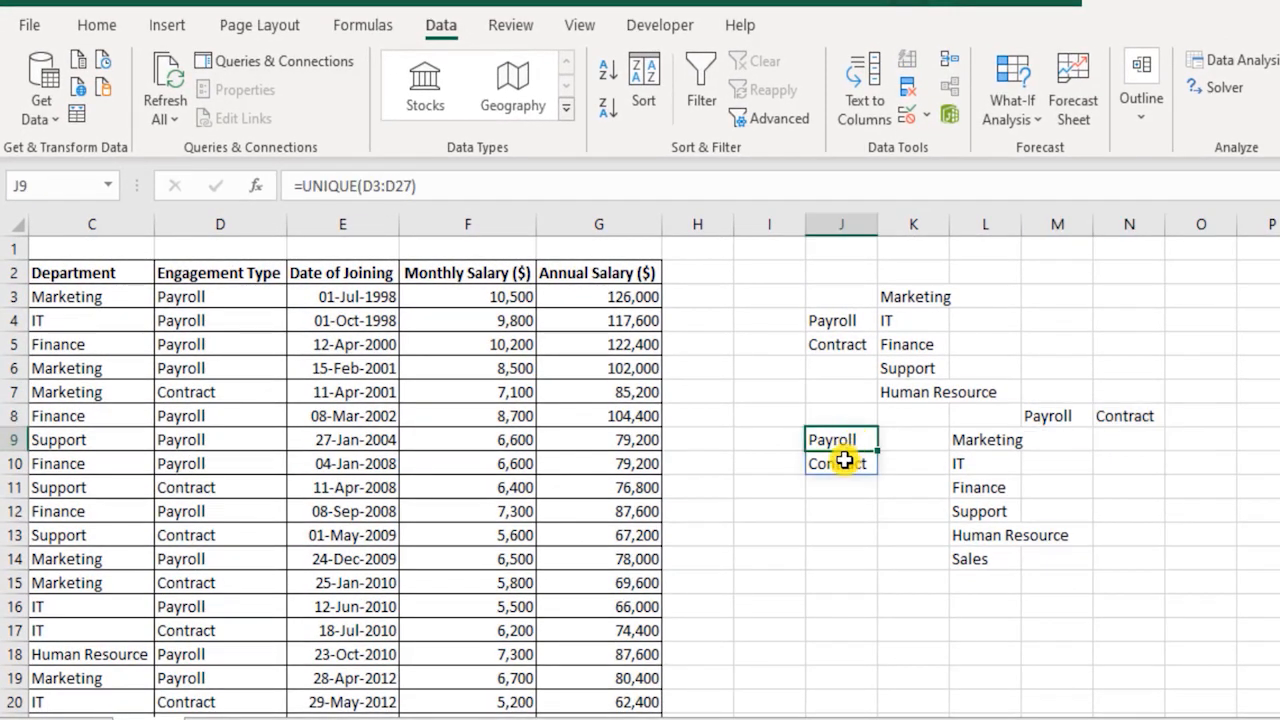
drag(1049, 417, 1157, 415)
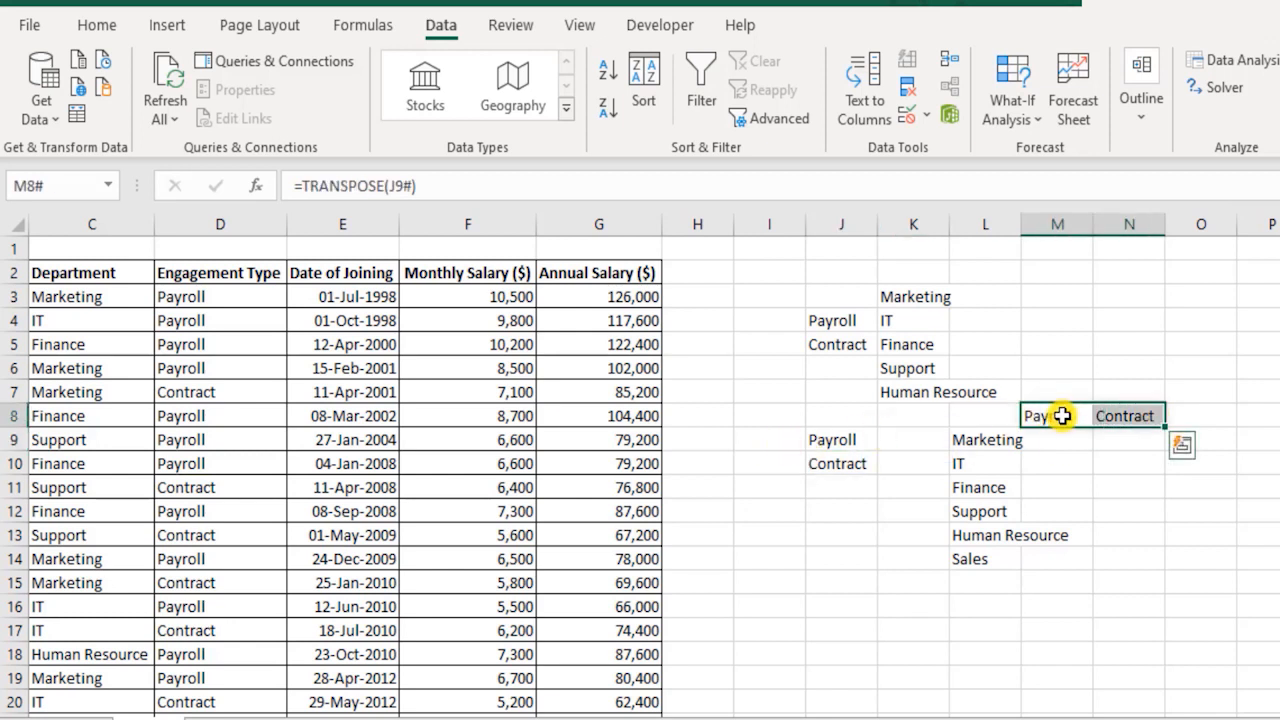
Step: Enter the nested formula =TRANSPOSE(UNIQUE(D3:D27)) in M16 to list the unique engagement types horizontally in one formula
click(1060, 583)
click(1065, 606)
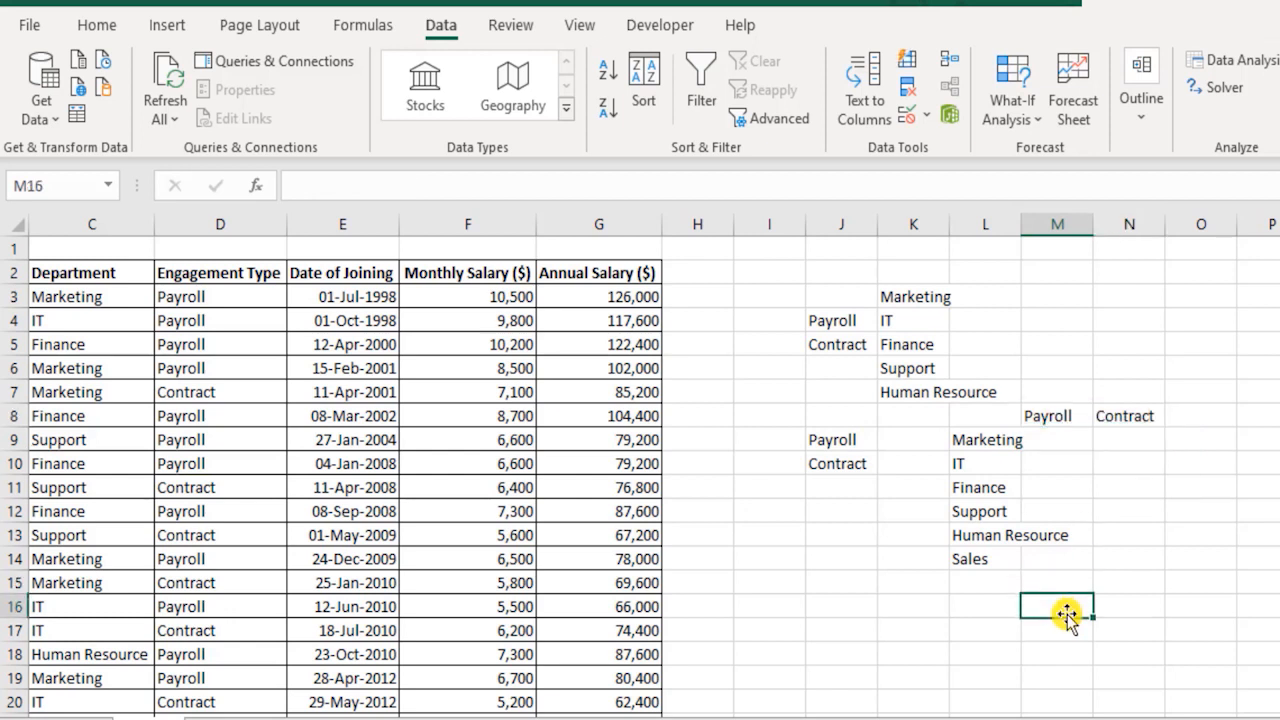
text(=)
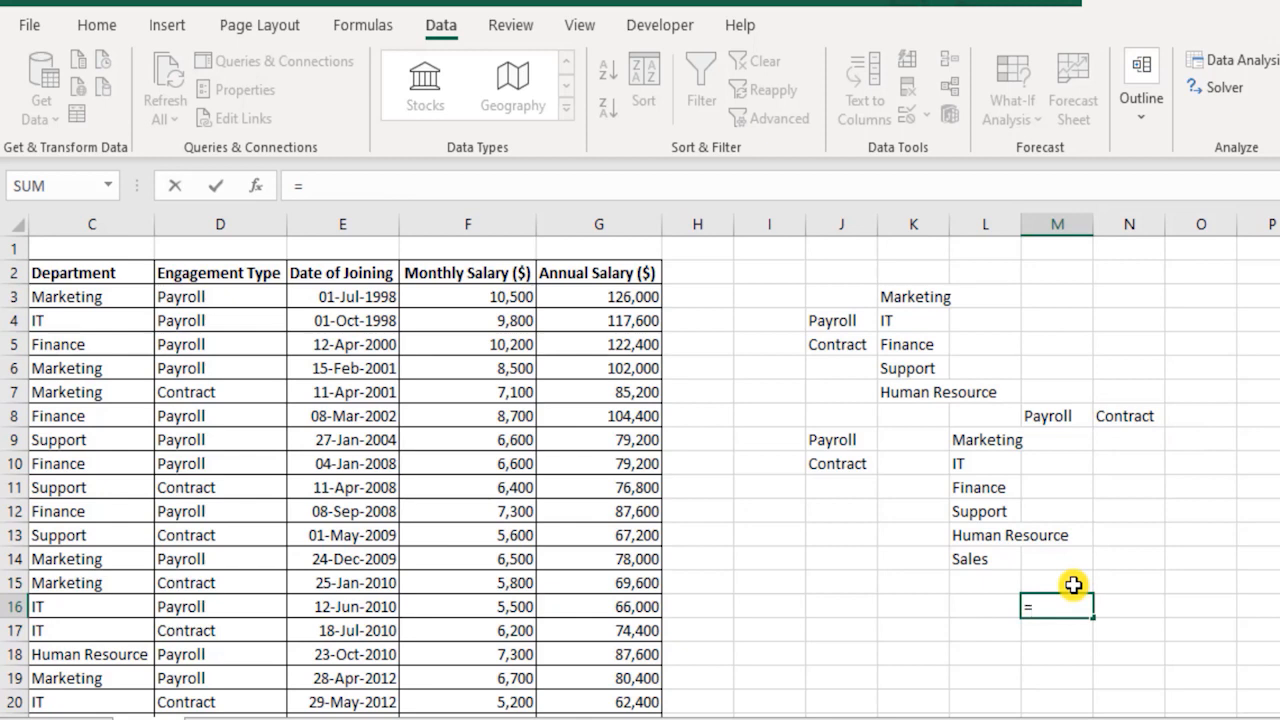
text(t)
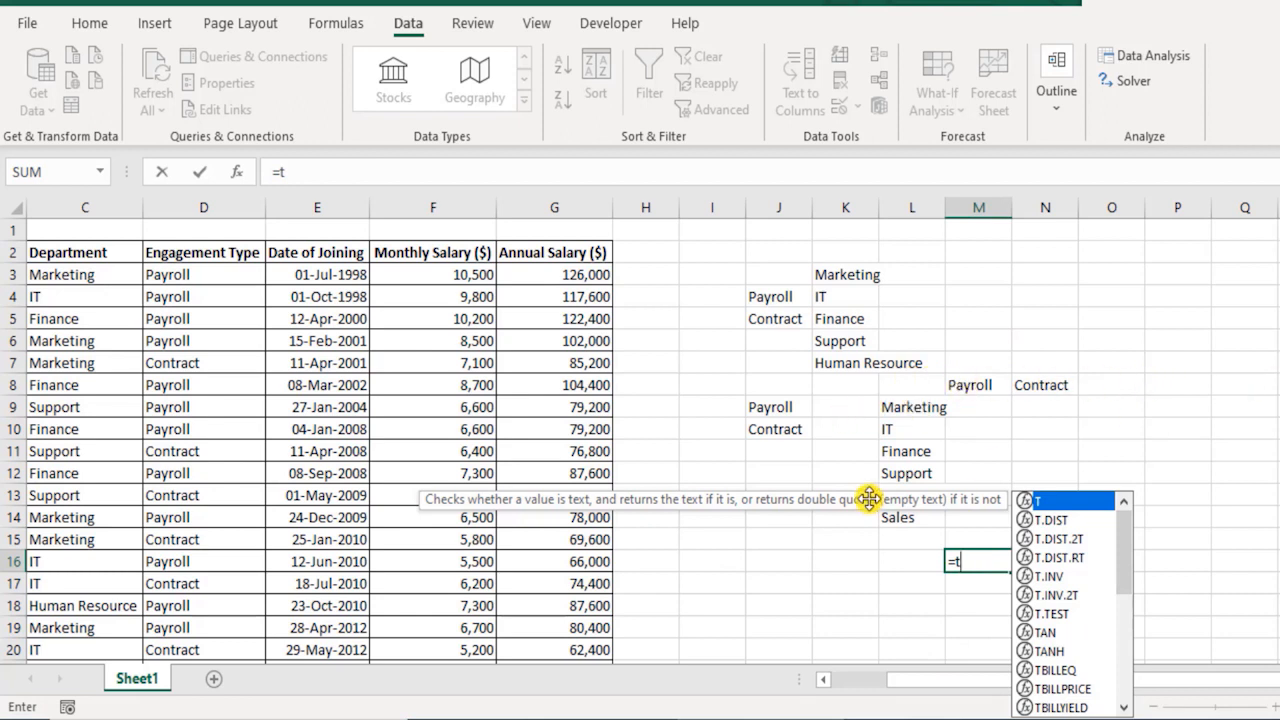
text(rans)
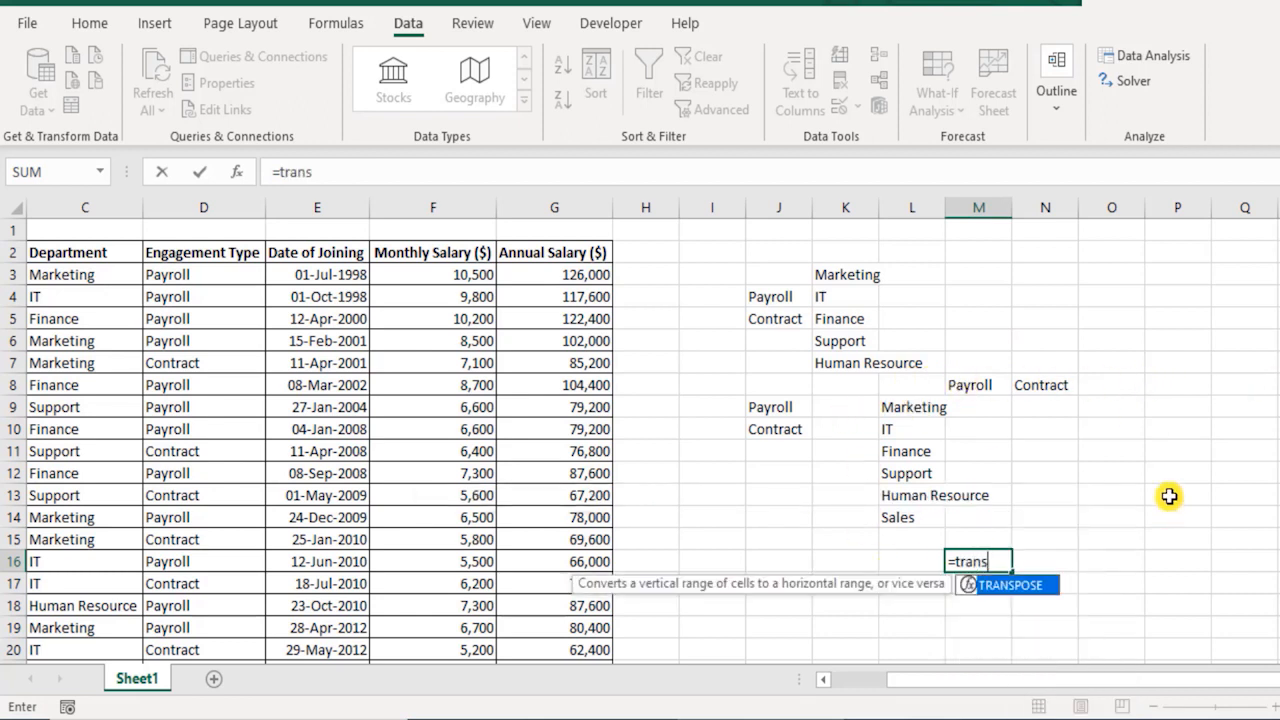
key(Tab)
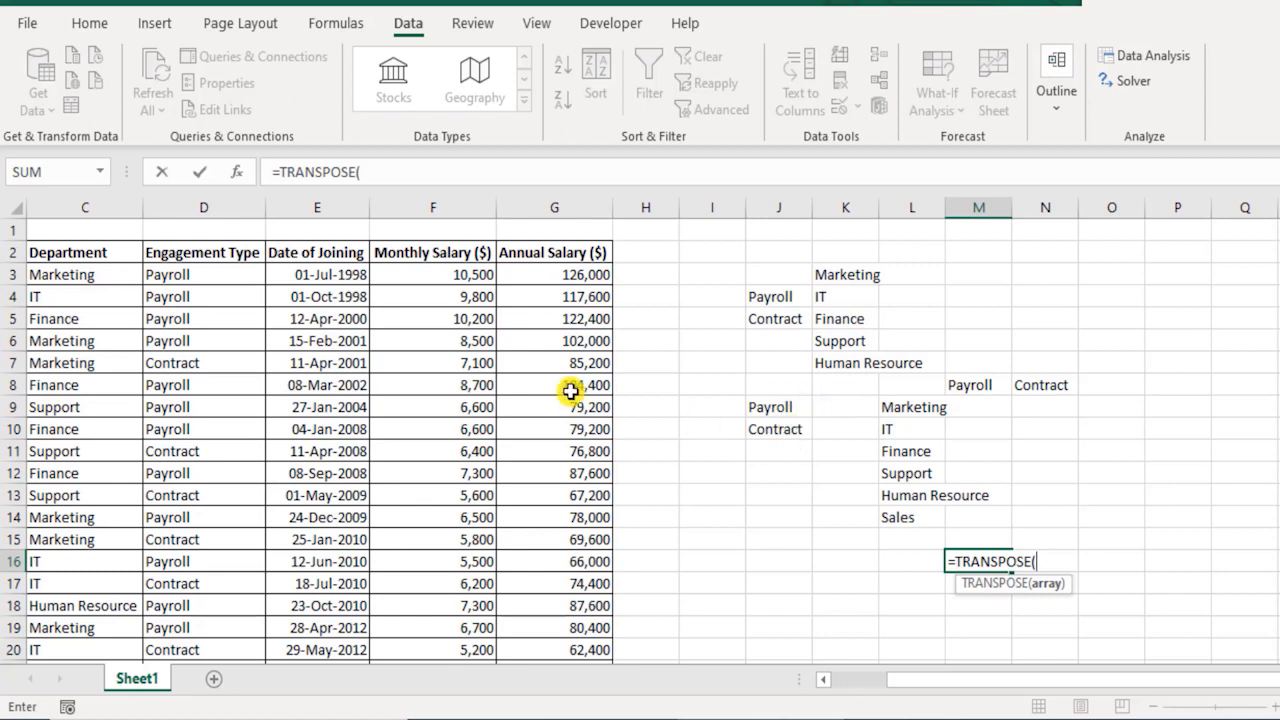
text(un)
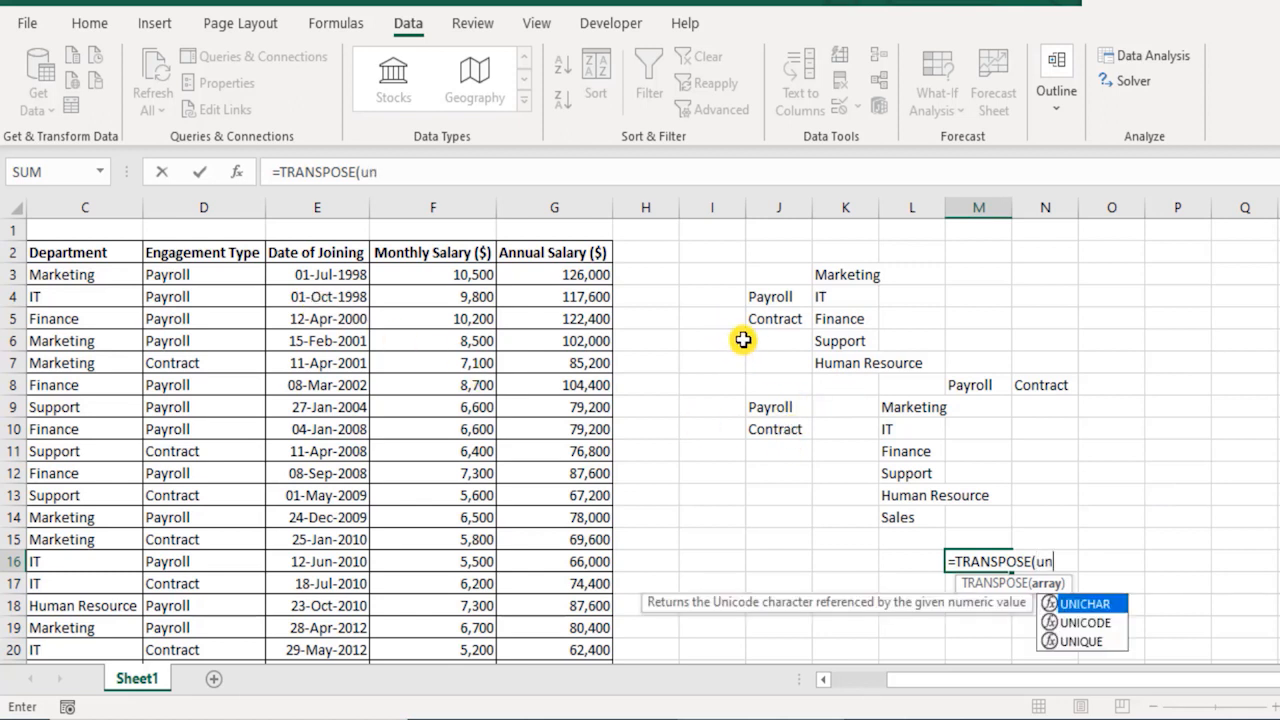
text(ique)
key(Tab)
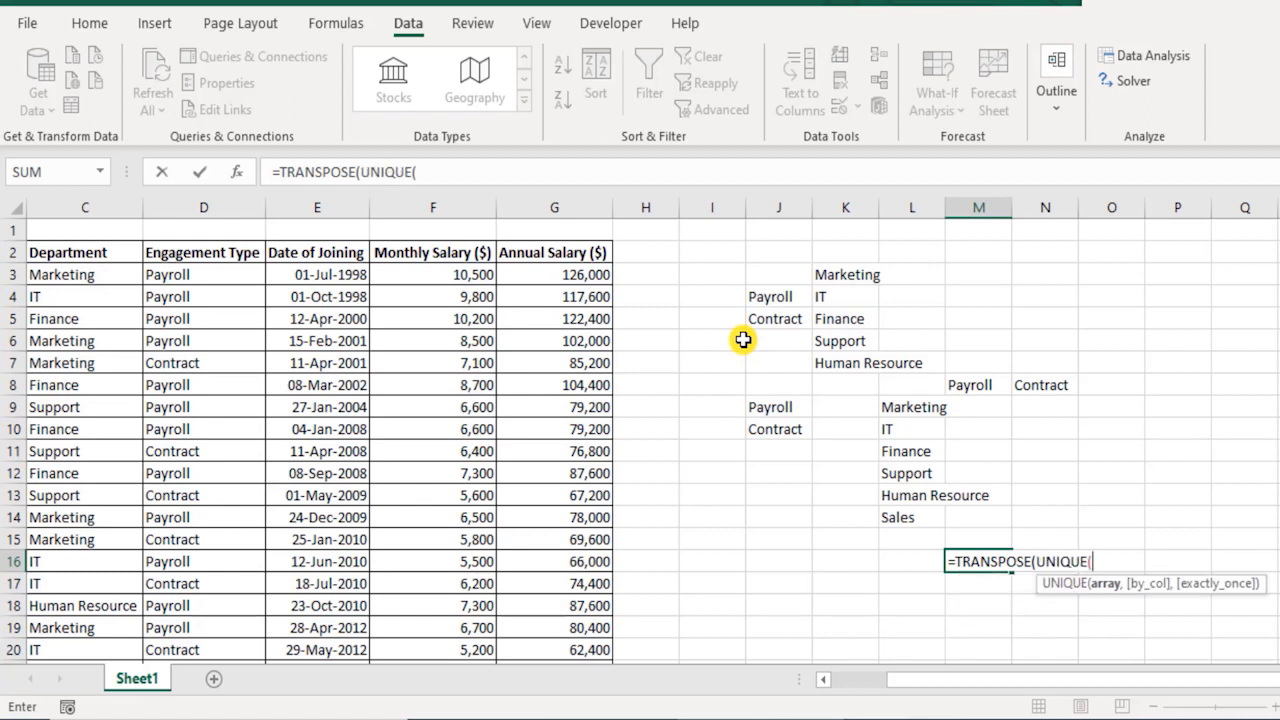
drag(180, 271, 187, 606)
text())
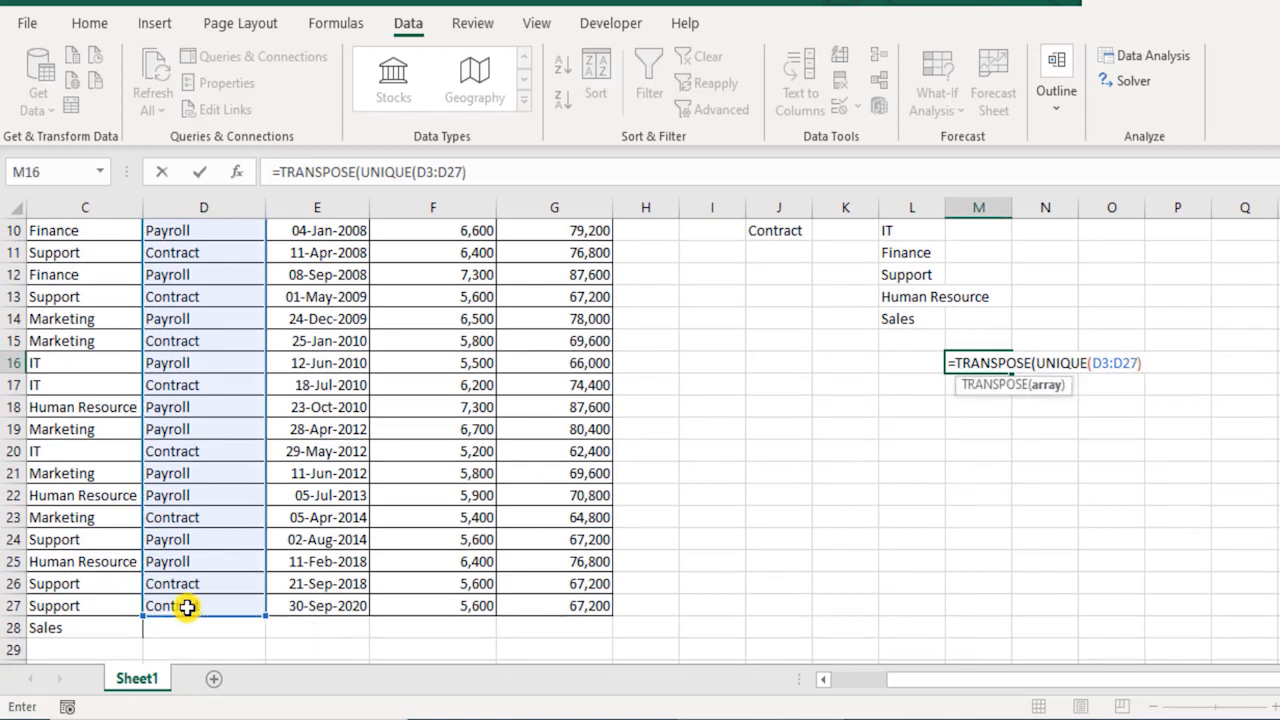
text())
key(Return)
key(Up)
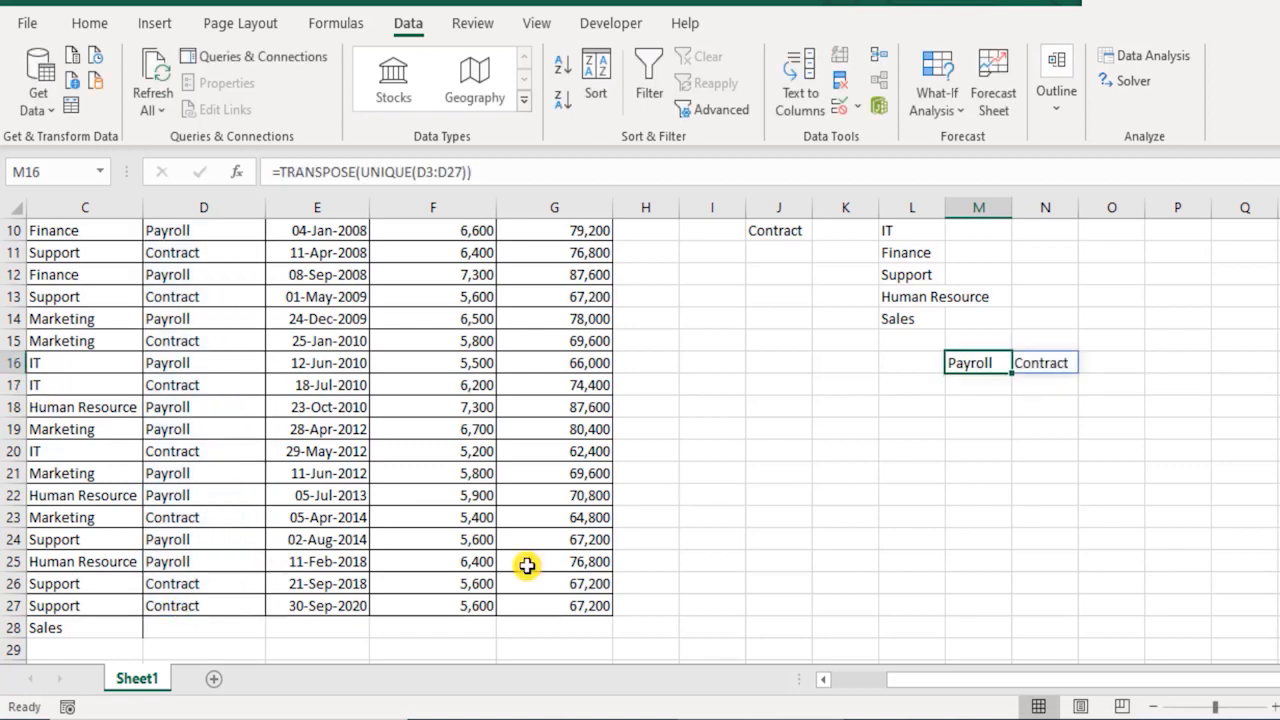
Step: Inspect the TRANSPOSE formula in M8 with its J9# reference and the UNIQUE formula in J9
scroll(689, 579, up, 2)
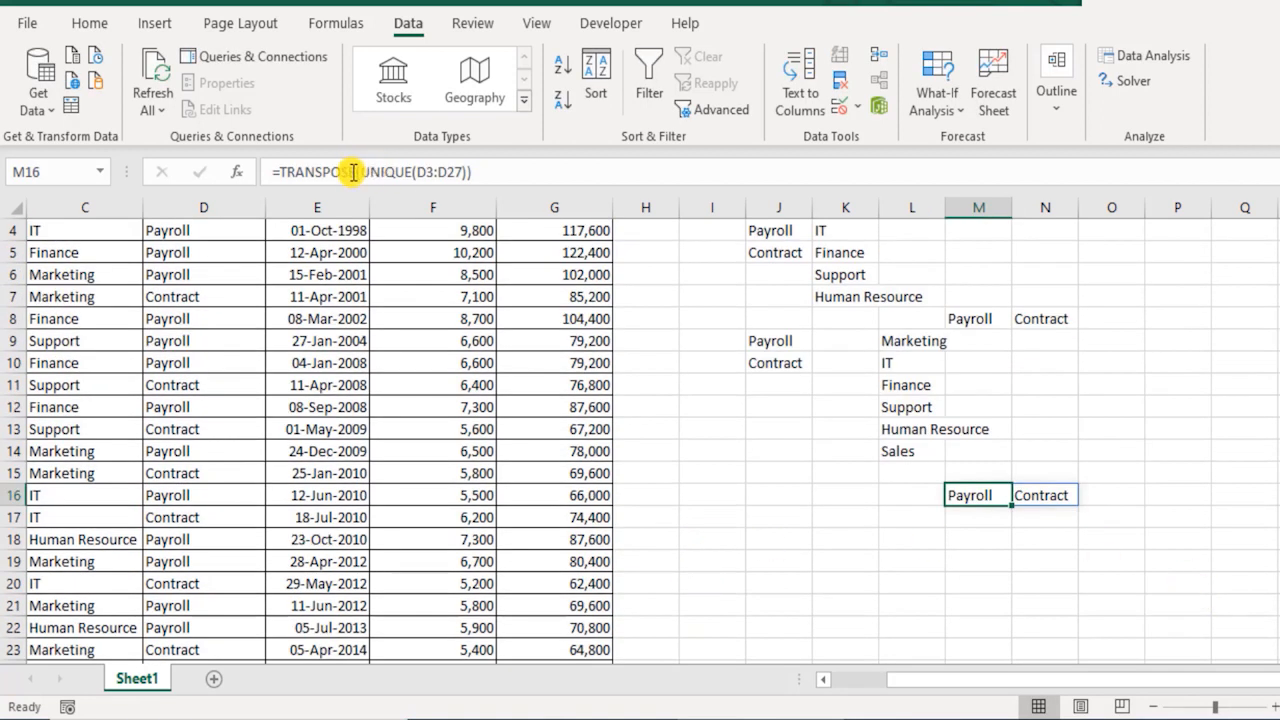
double_click(978, 318)
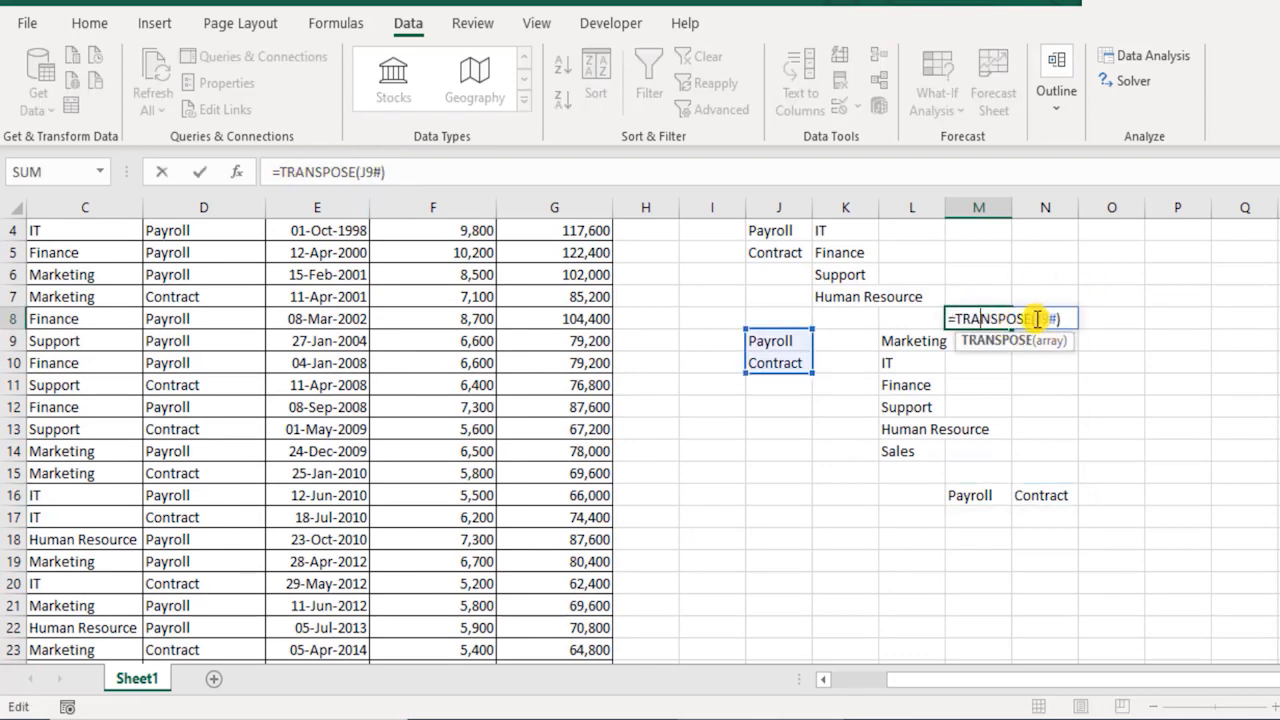
double_click(1046, 318)
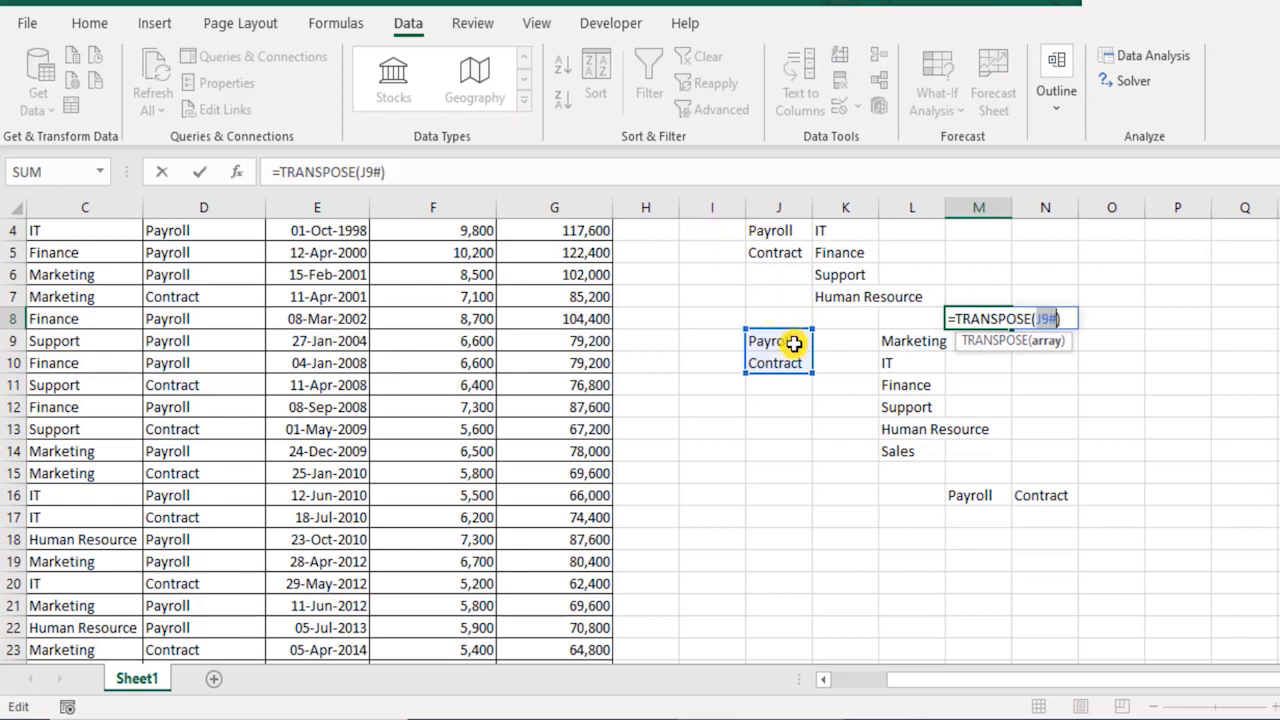
click(1058, 319)
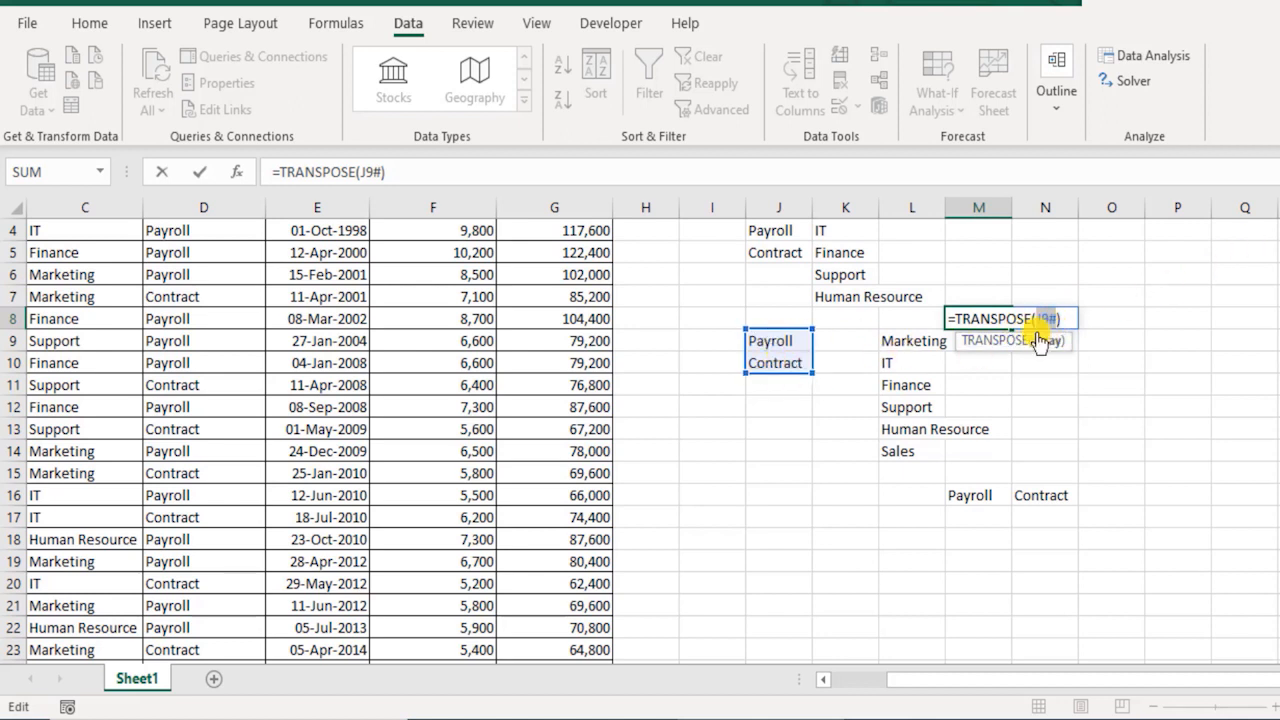
key(Return)
click(775, 341)
double_click(790, 341)
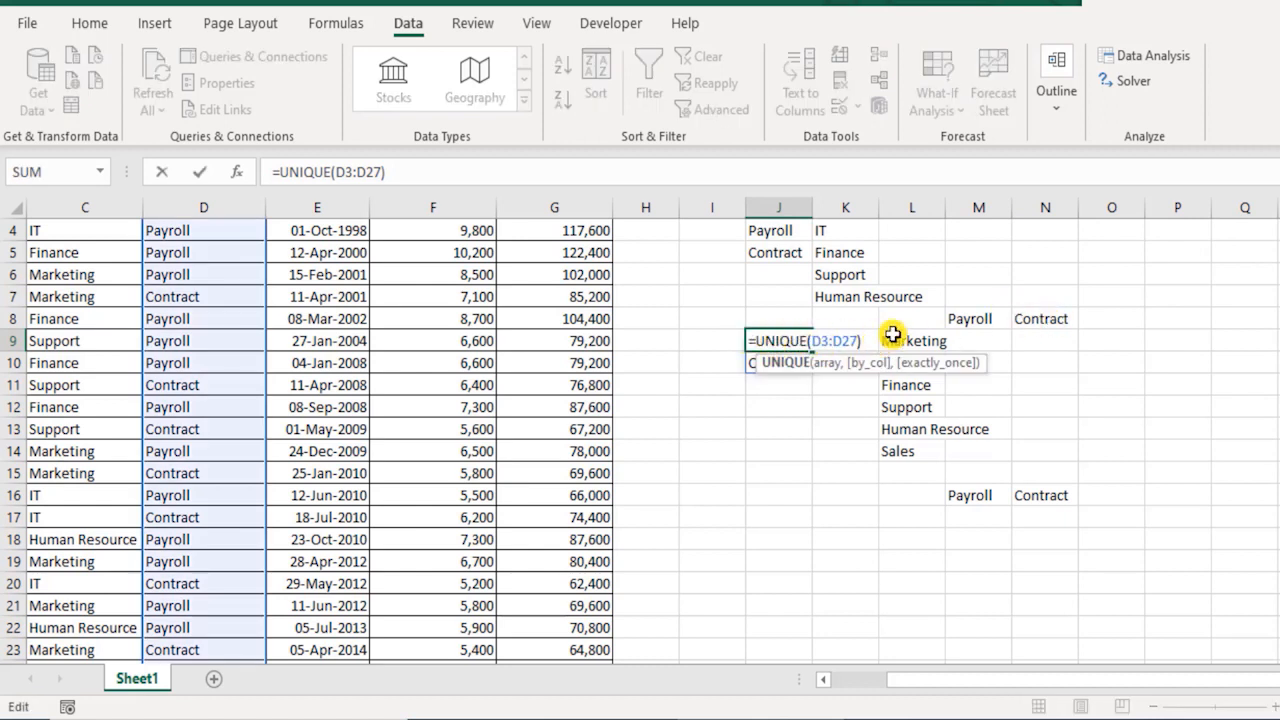
Step: Review the nested formula in M16 and compare it with the two-step results in J9:J10 and M8:N8
click(1000, 495)
double_click(987, 495)
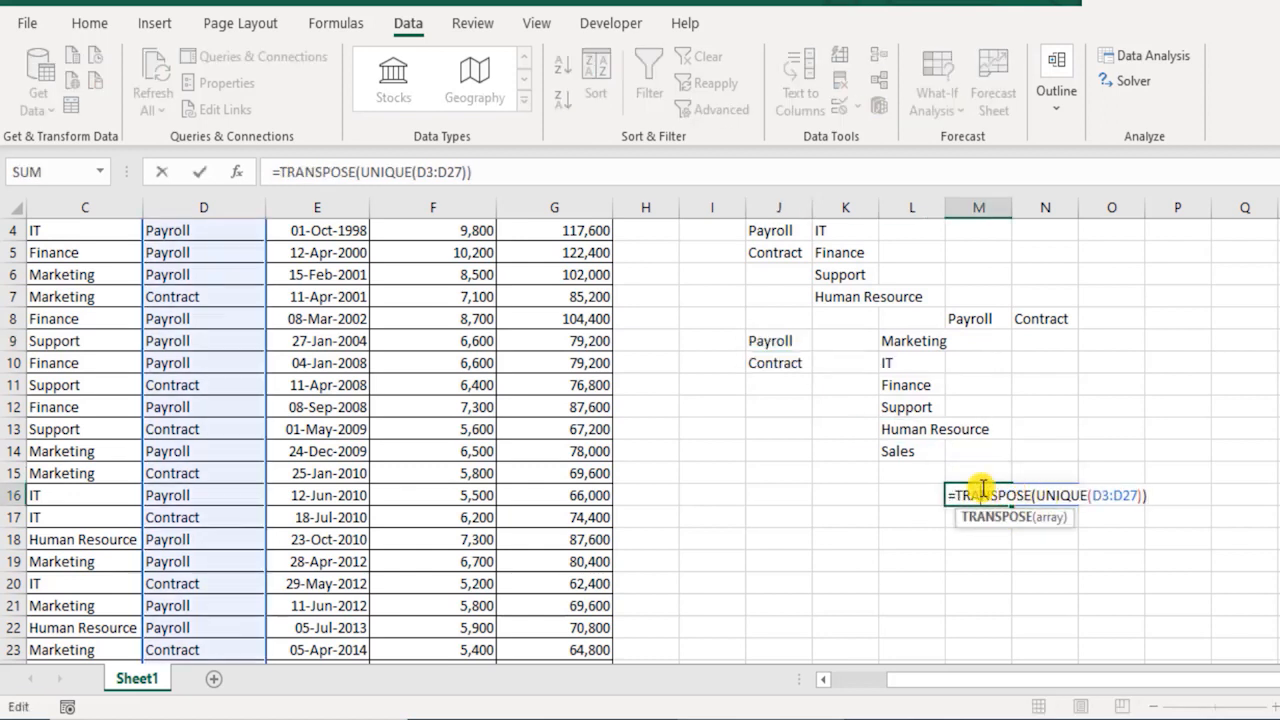
key(ctrl+Return)
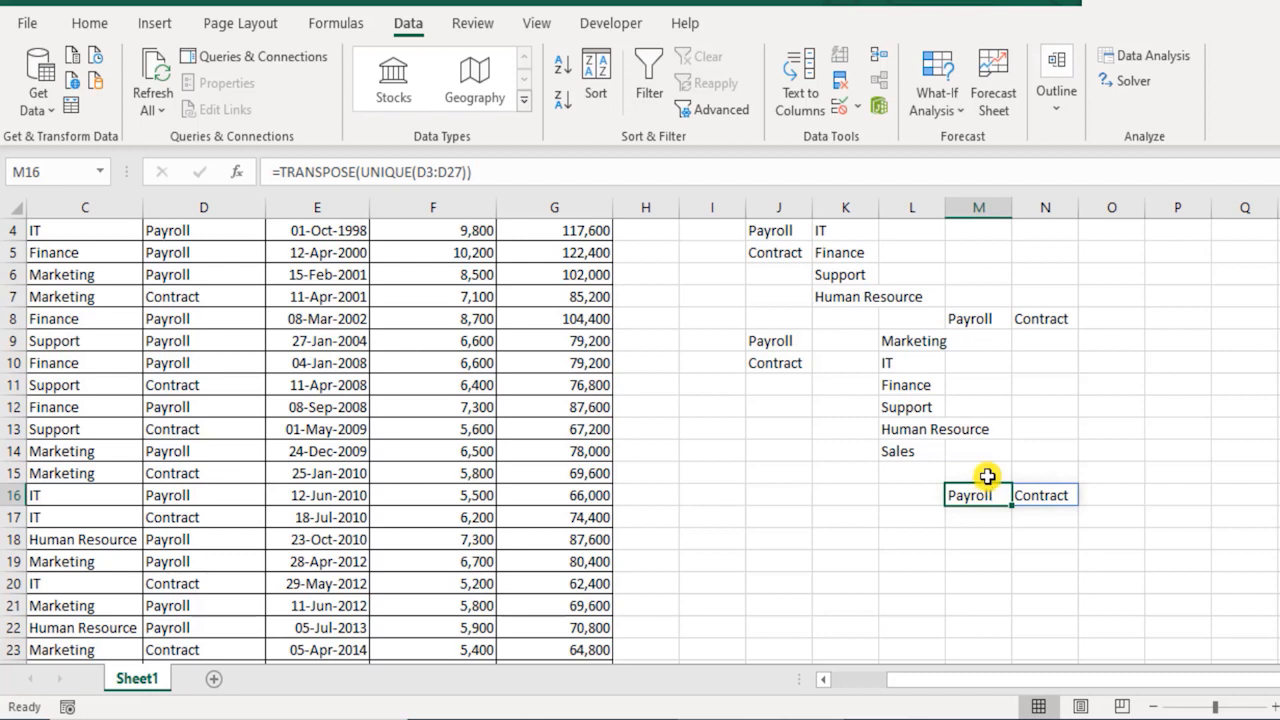
drag(779, 343, 778, 362)
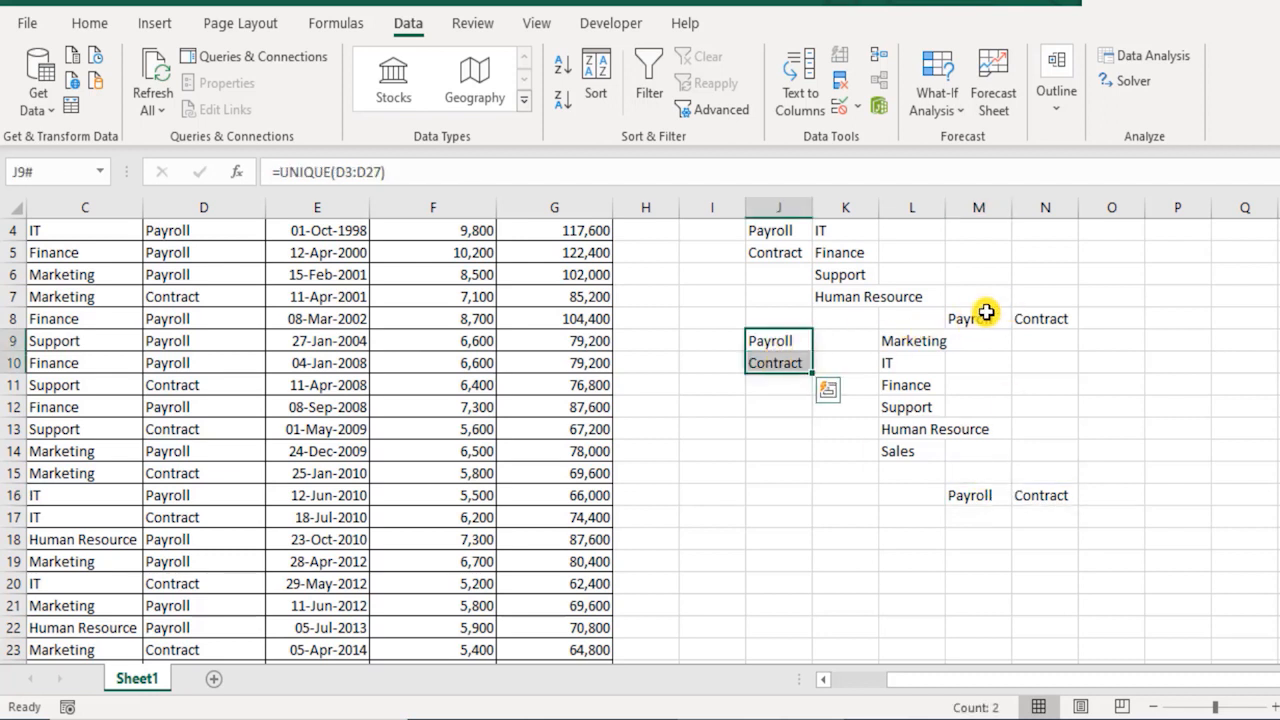
drag(986, 313, 1037, 313)
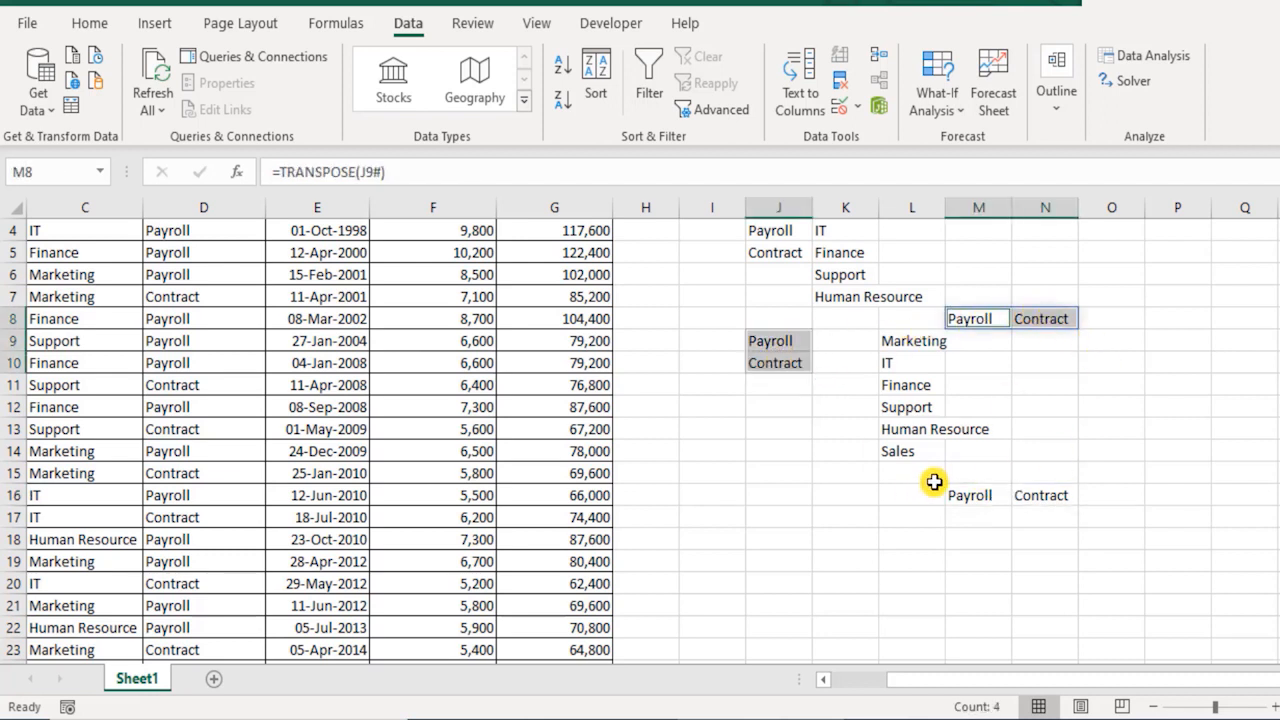
Step: Move the spilled department list from L9 down to L17 beside the engagement type headings, and select L16:N22
drag(920, 340, 915, 451)
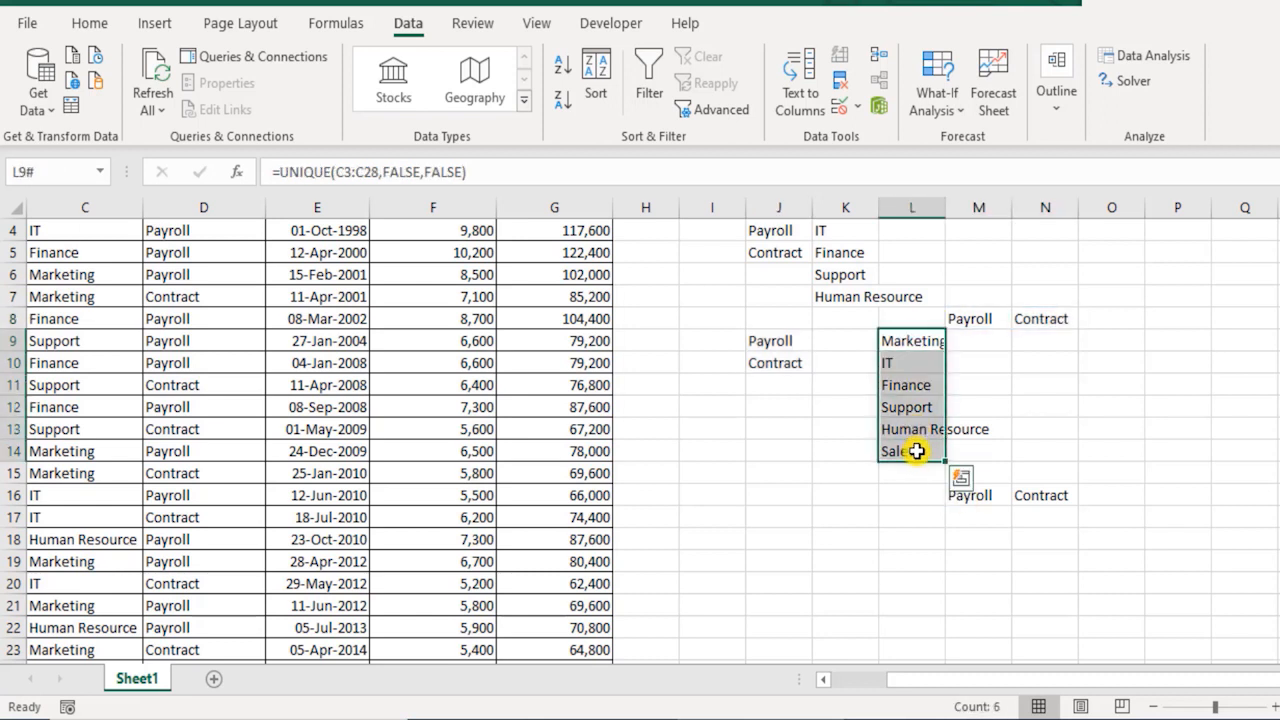
drag(920, 333, 1046, 634)
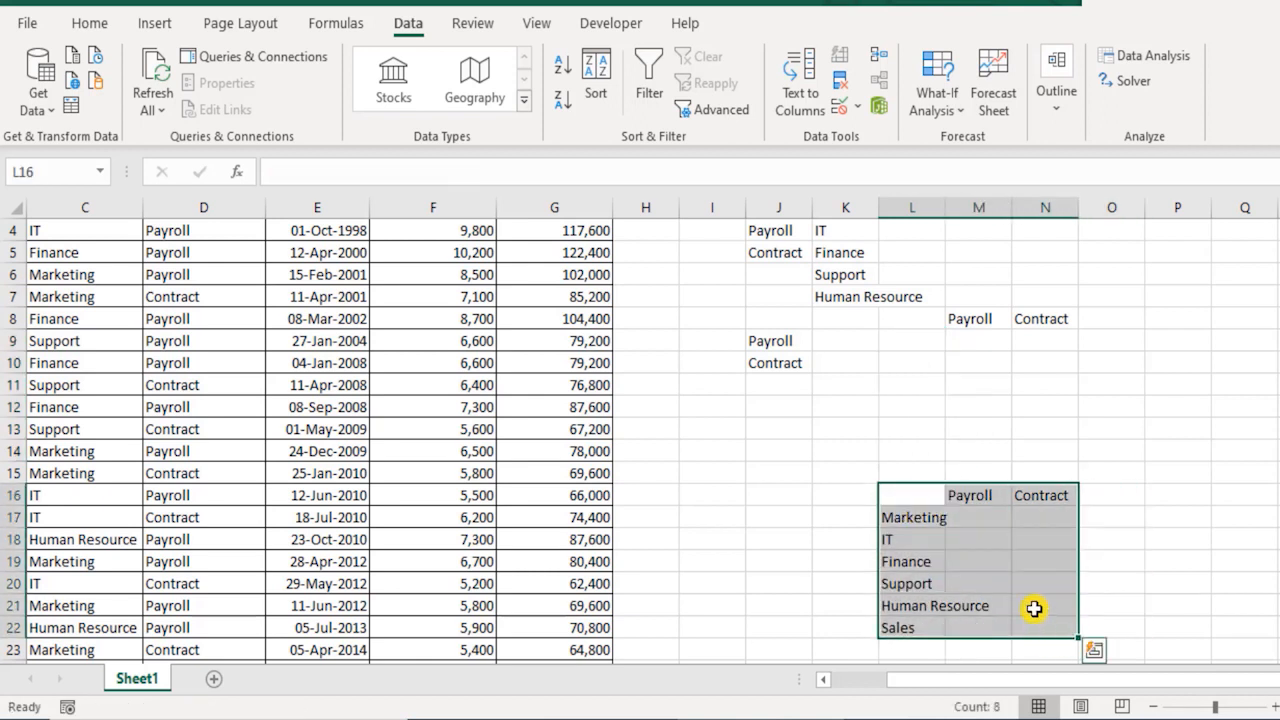
Step: Apply all borders to the summary grid in L16:N22
click(88, 23)
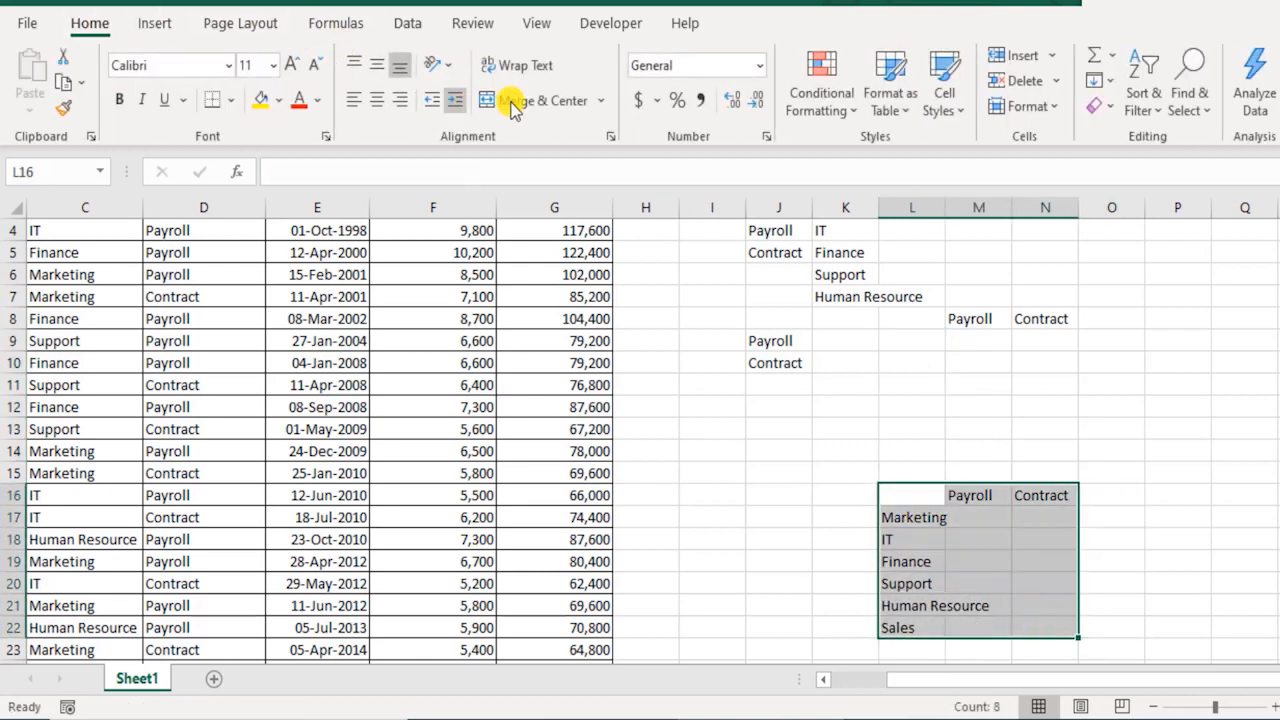
click(237, 101)
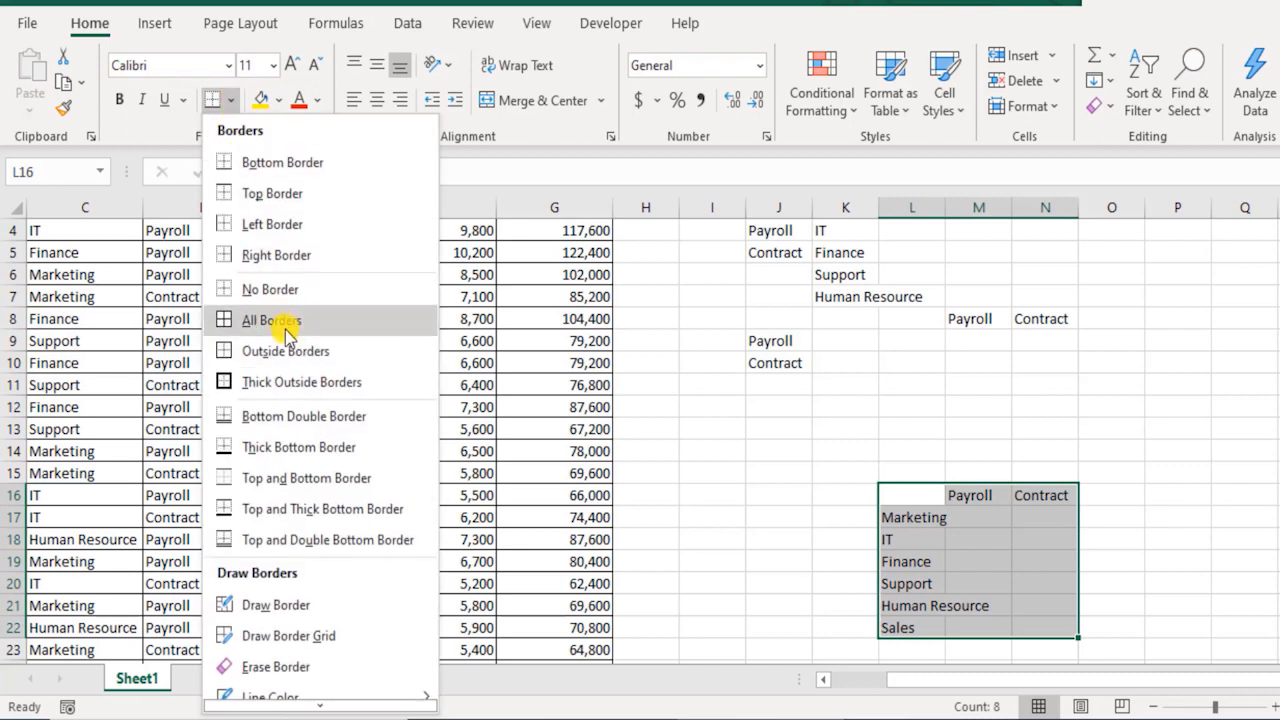
click(286, 321)
click(694, 476)
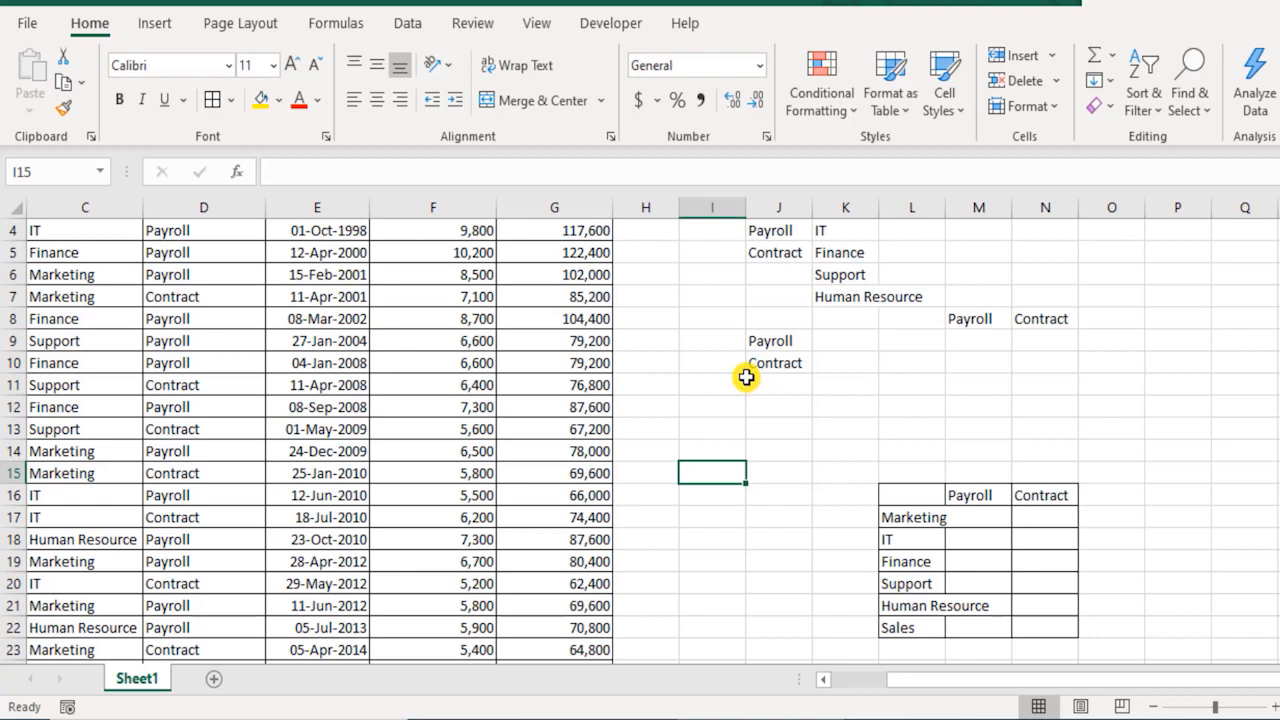
Step: AutoFit column L to the department names, and check the grid's engagement type headings and the department list in L17:L22
click(912, 384)
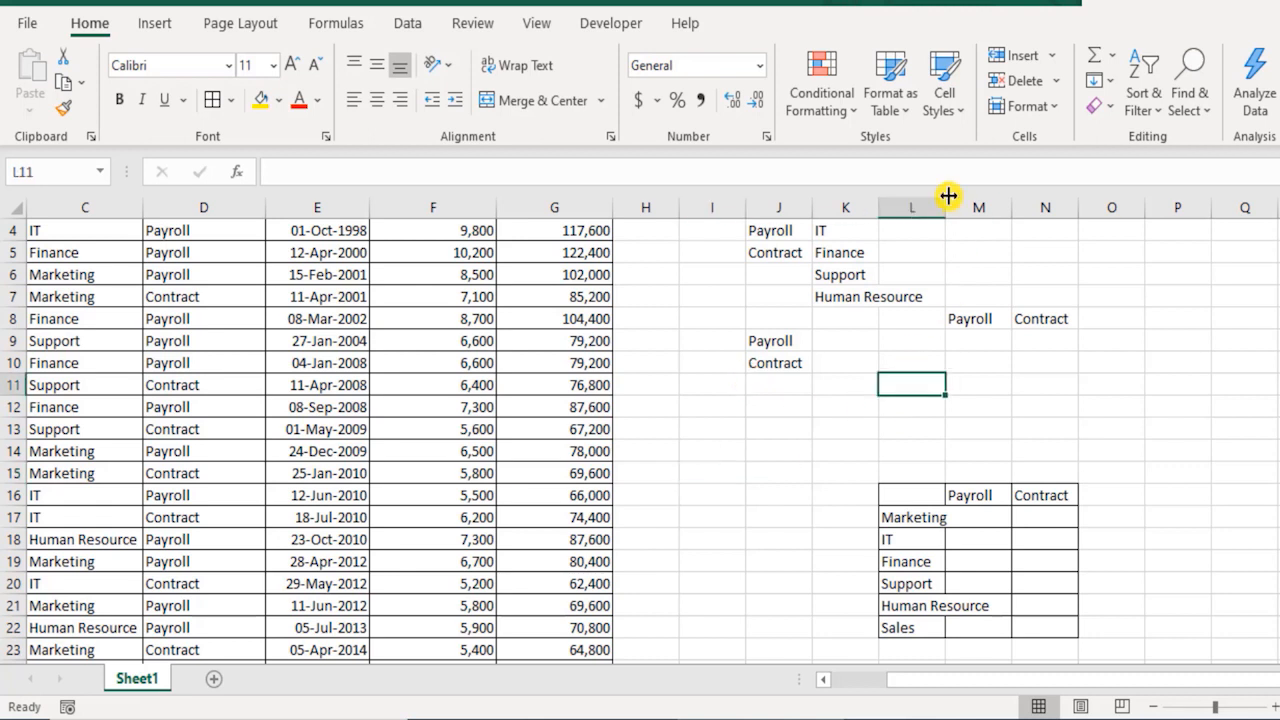
double_click(946, 207)
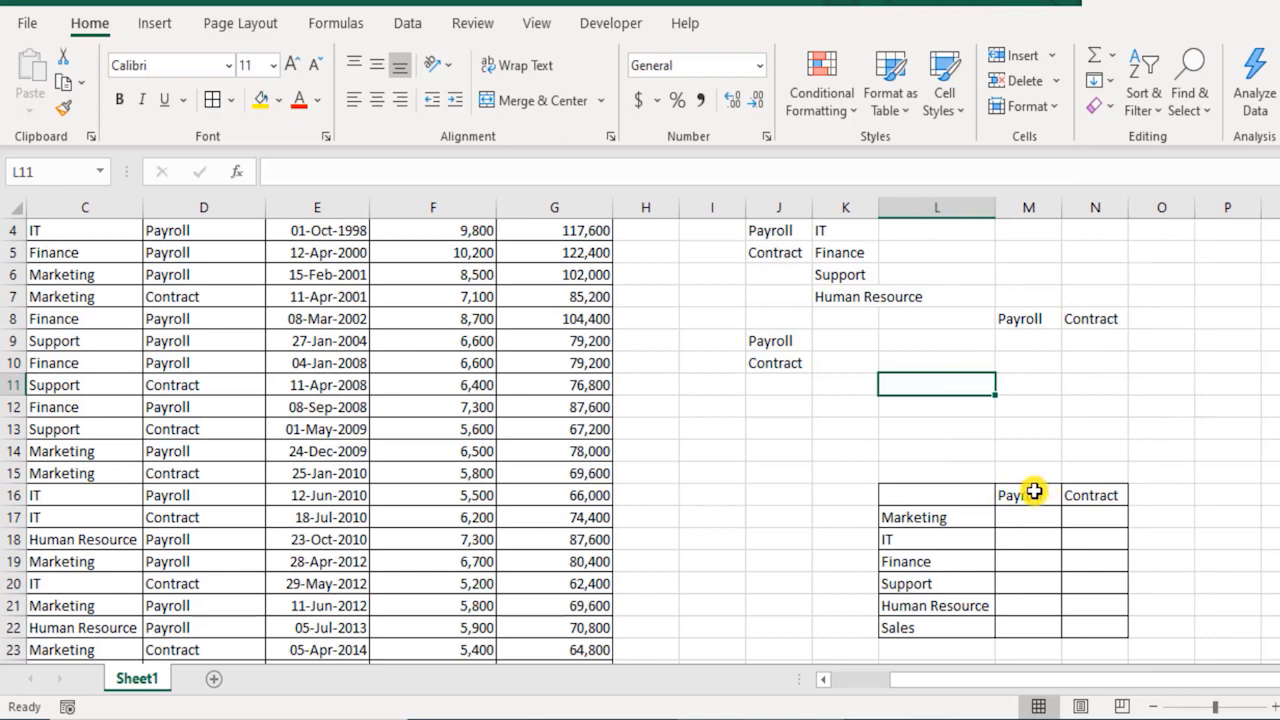
drag(1037, 494, 1114, 494)
drag(977, 517, 980, 617)
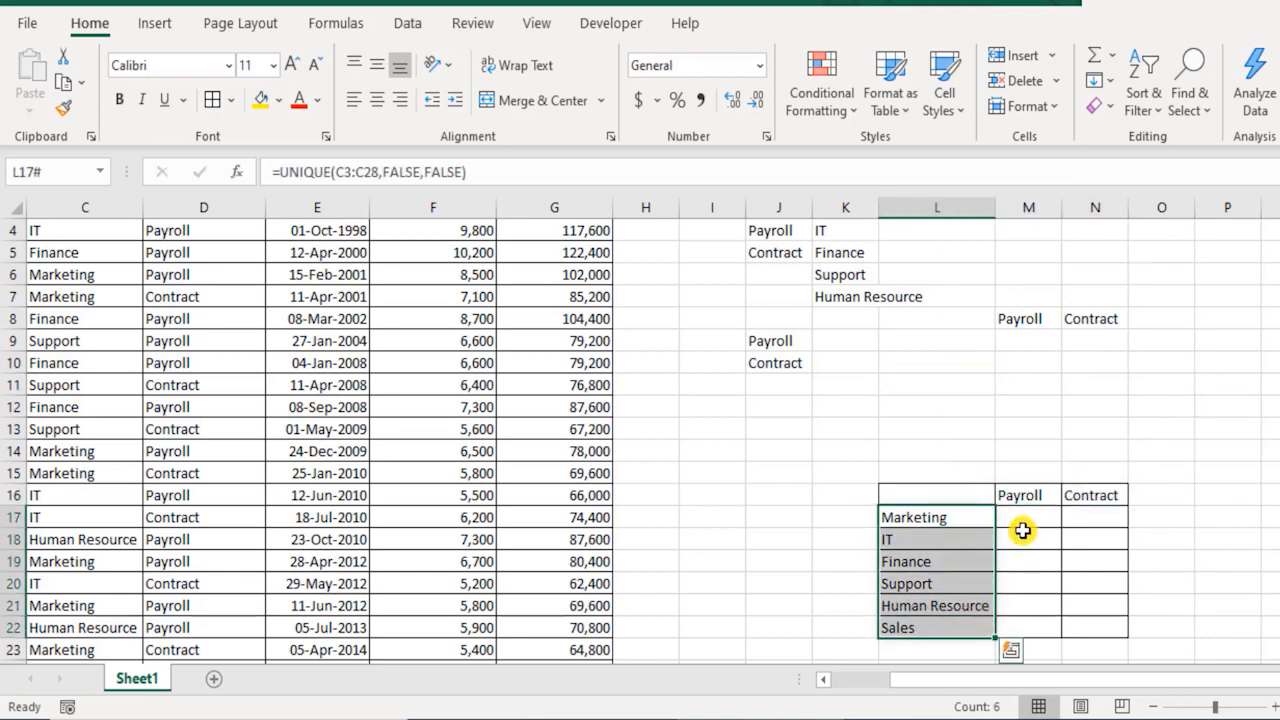